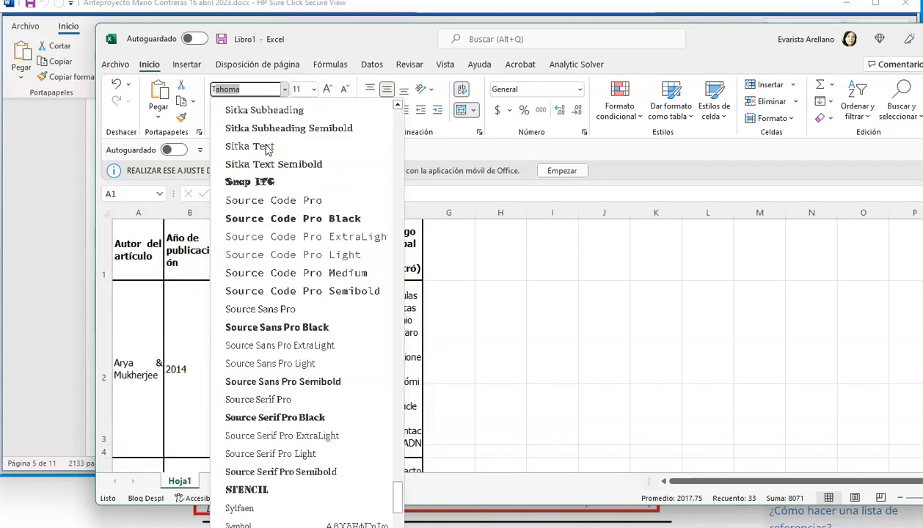
{"action": "scroll", "coordinate": [266, 149], "scroll_direction": "down", "scroll_amount": 2}
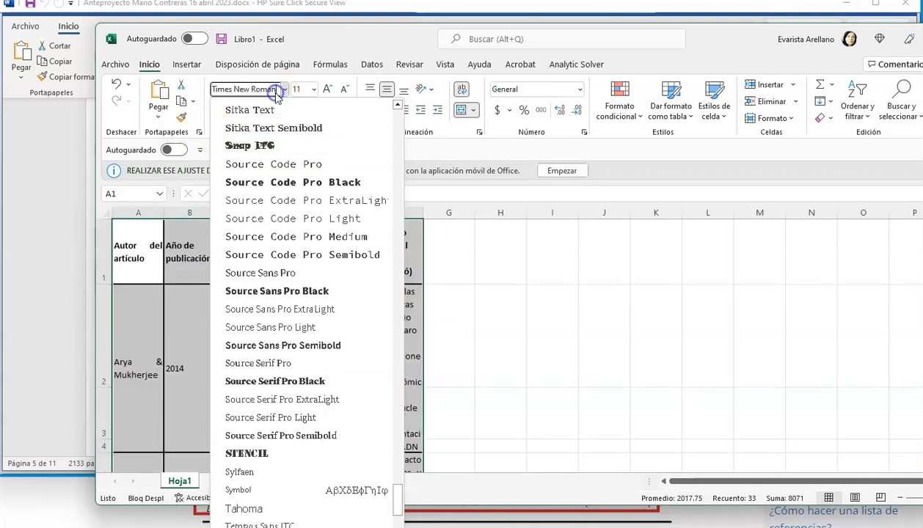
- Format the table text in columns A to F as Calibri, size 12, with left alignment
{"action": "left_click", "coordinate": [313, 90]}
{"action": "left_click", "coordinate": [307, 161]}
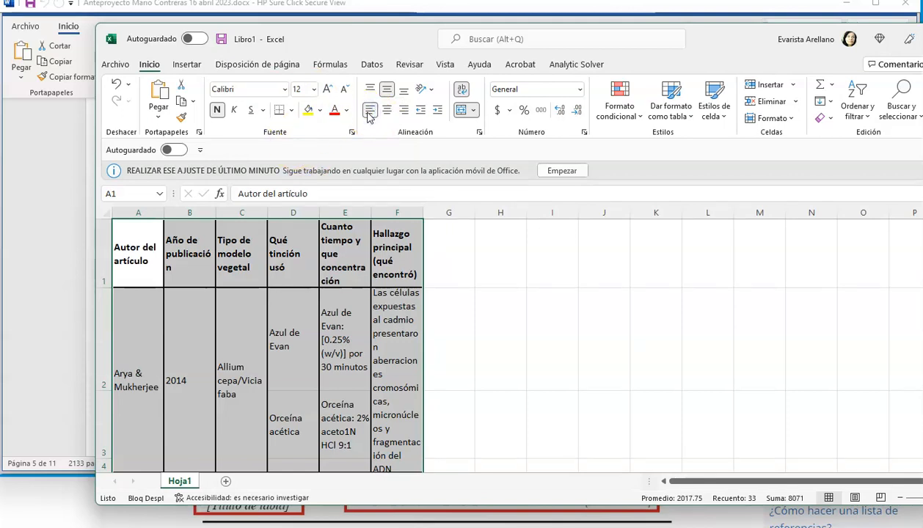
- Select columns A to F and align their contents to the top of the cells
{"action": "left_click", "coordinate": [133, 207]}
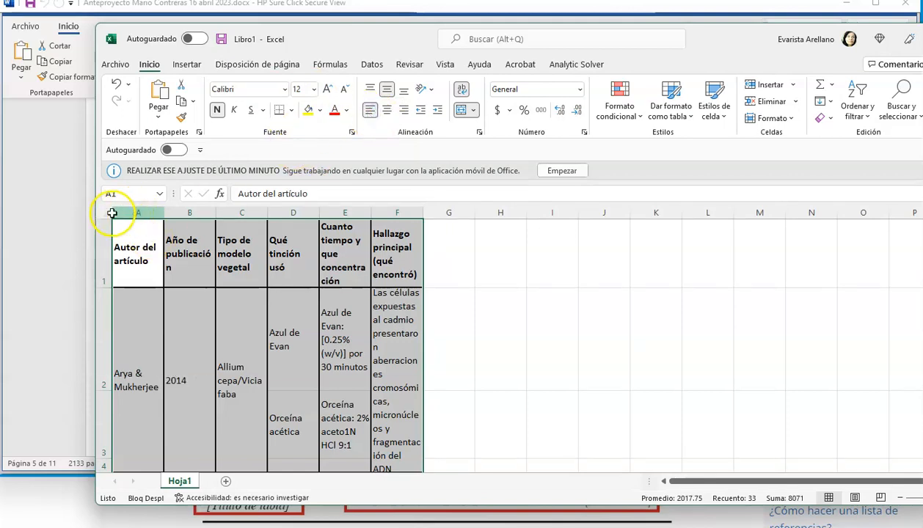
{"action": "left_click_drag", "start_coordinate": [134, 208], "coordinate": [414, 233]}
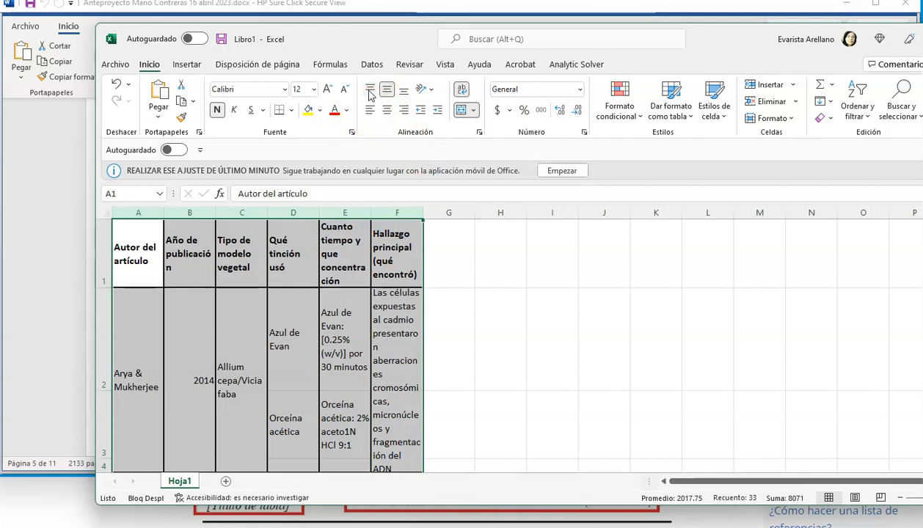
{"action": "left_click", "coordinate": [369, 90]}
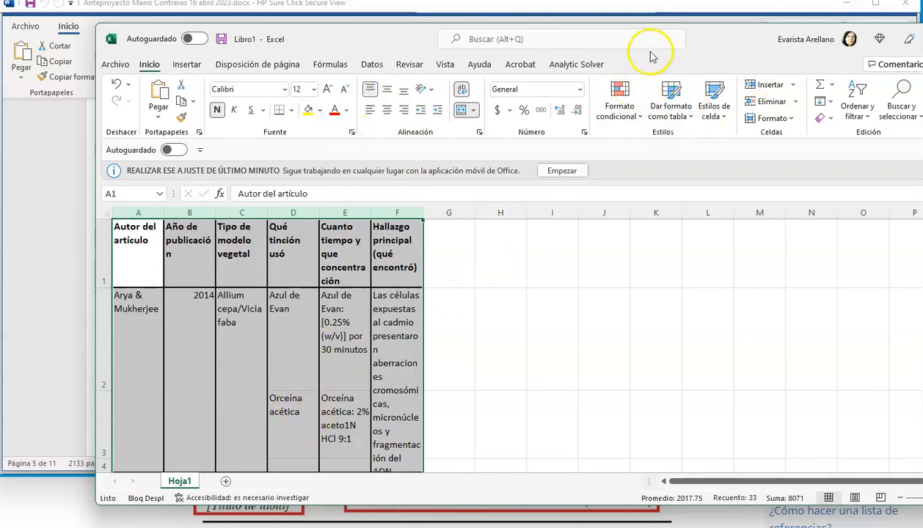
- Remove the bullet and leading spaces before "Aceto carmín (para identificar aberraciones)" in cell D7
{"action": "left_click_drag", "start_coordinate": [693, 45], "coordinate": [670, 45]}
{"action": "scroll", "coordinate": [303, 332], "scroll_direction": "down", "scroll_amount": 3}
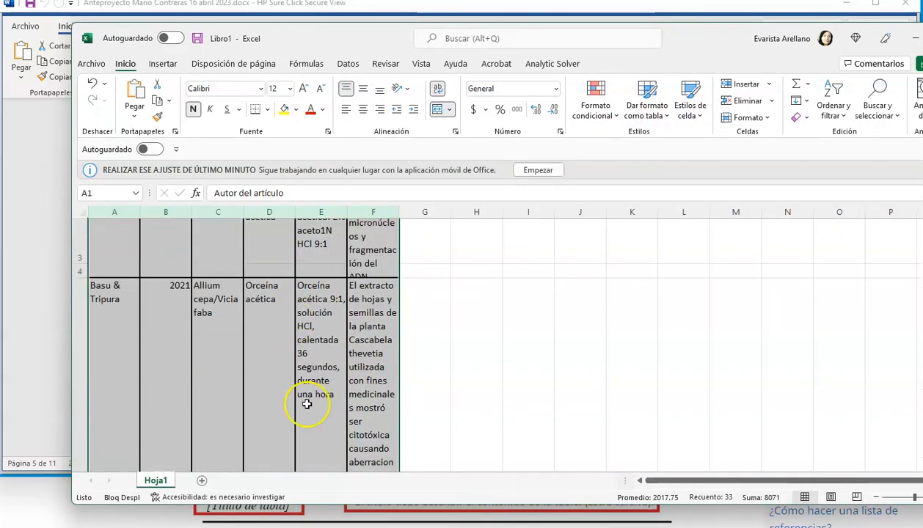
{"action": "scroll", "coordinate": [318, 429], "scroll_direction": "down", "scroll_amount": 3}
{"action": "scroll", "coordinate": [319, 426], "scroll_direction": "up", "scroll_amount": 2}
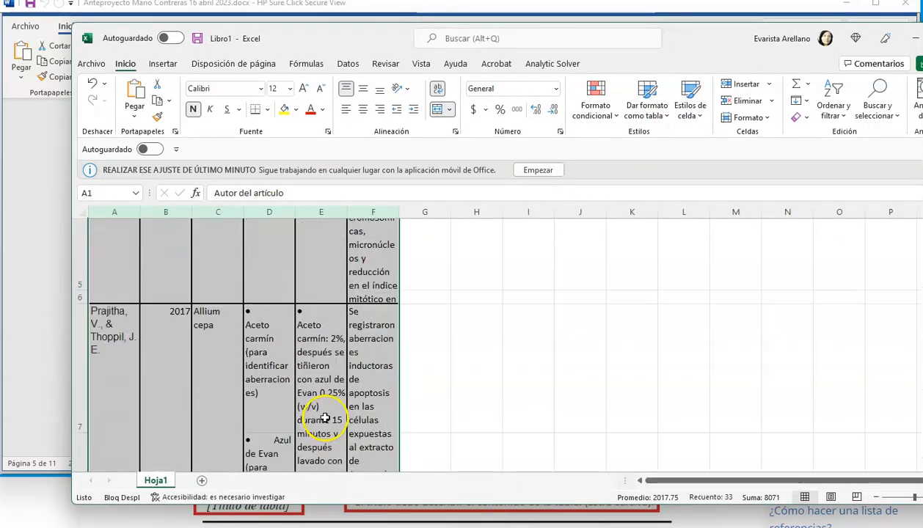
{"action": "left_click", "coordinate": [273, 308]}
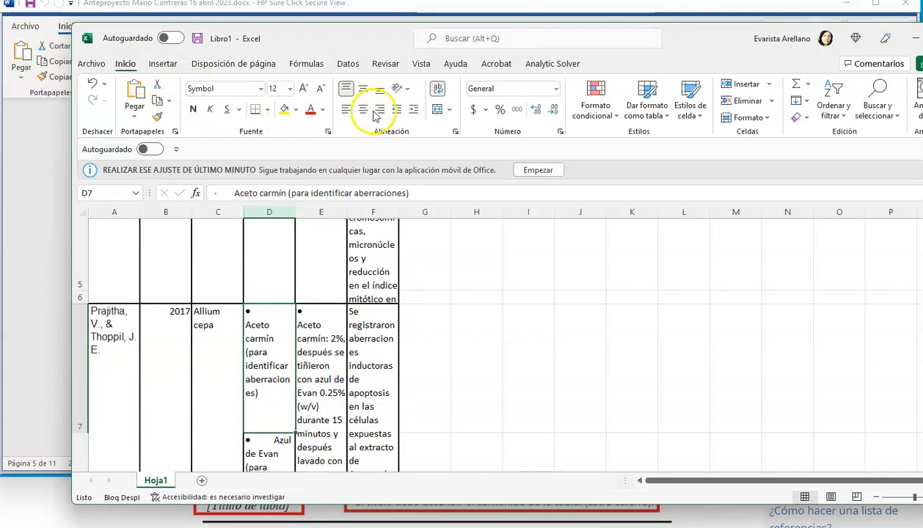
{"action": "left_click", "coordinate": [271, 312]}
{"action": "double_click", "coordinate": [271, 313]}
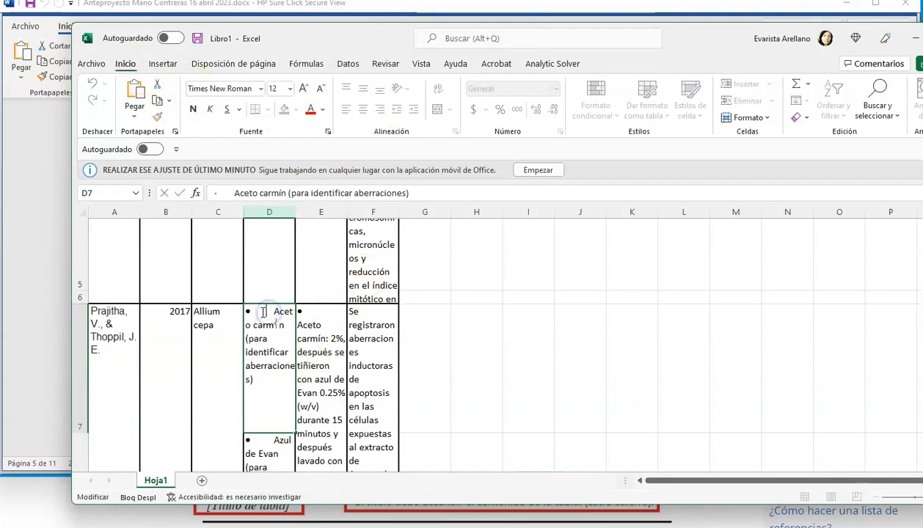
{"action": "key", "text": "BackSpace"}
{"action": "key", "text": "BackSpace"}
{"action": "key", "text": "BackSpace"}
{"action": "key", "text": "BackSpace"}
{"action": "key", "text": "BackSpace"}
{"action": "key", "text": "BackSpace"}
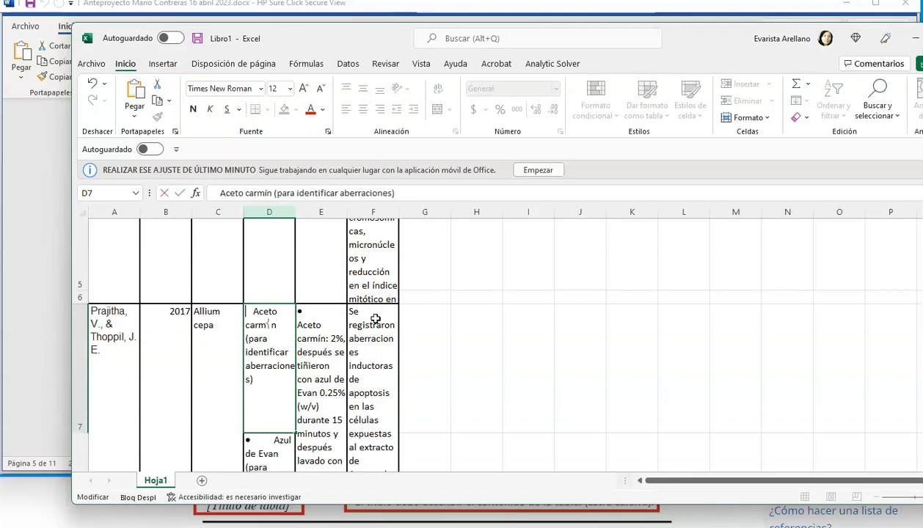
{"action": "key", "text": "BackSpace"}
{"action": "key", "text": "BackSpace"}
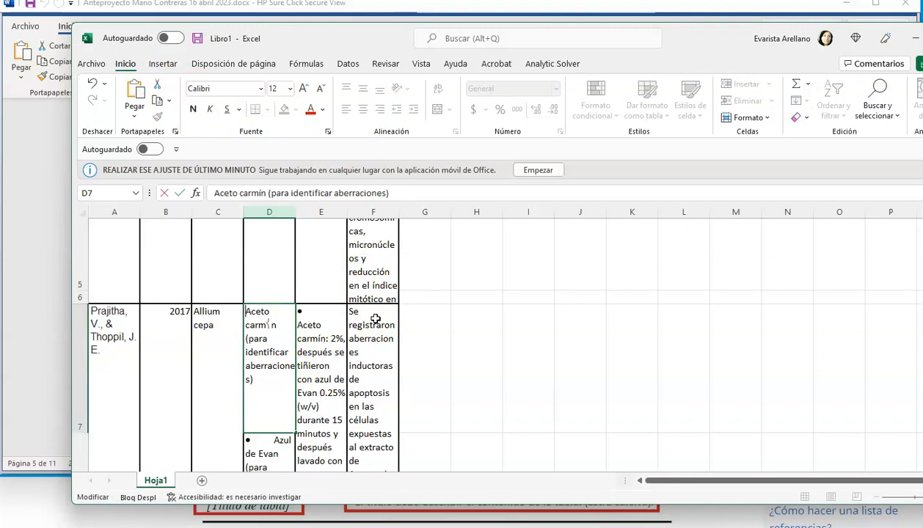
{"action": "left_click", "coordinate": [318, 310]}
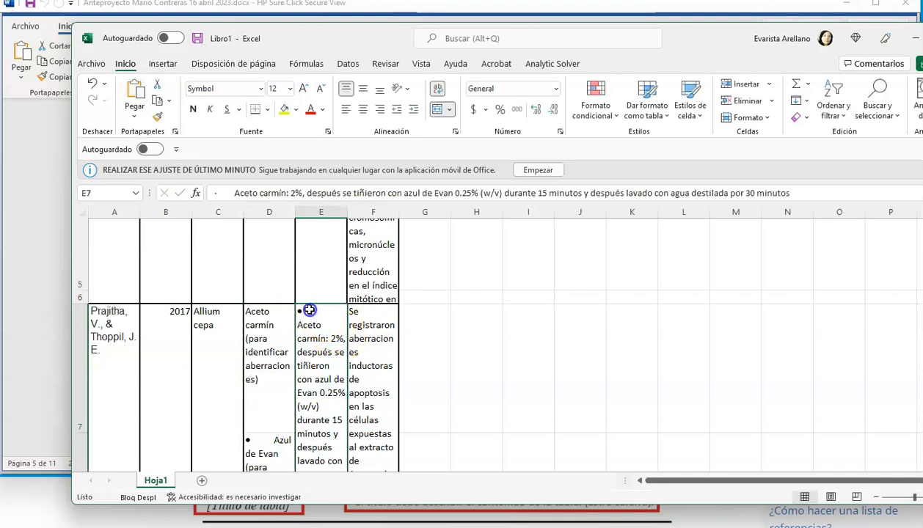
{"action": "double_click", "coordinate": [309, 311]}
{"action": "scroll", "coordinate": [334, 352], "scroll_direction": "up", "scroll_amount": 5}
{"action": "scroll", "coordinate": [333, 352], "scroll_direction": "up", "scroll_amount": 1}
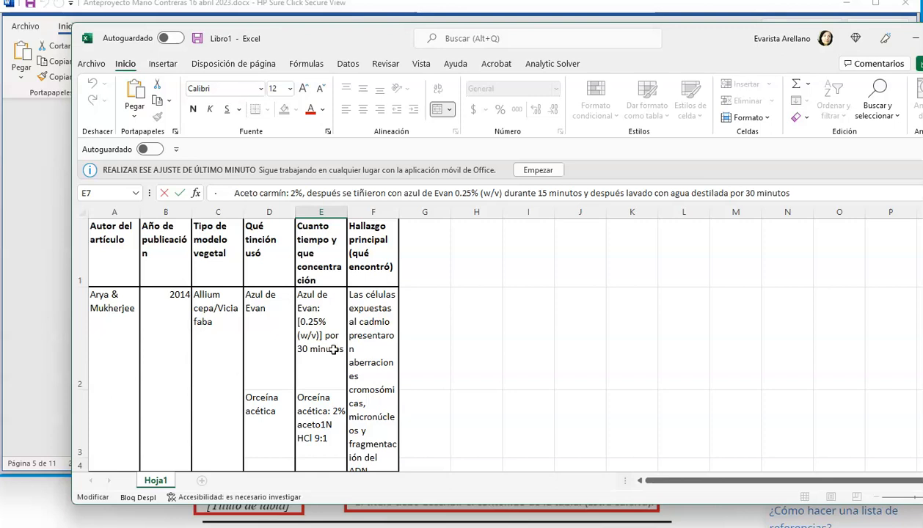
- Left-align the publication year in B2 and the plant model in C2
{"action": "left_click_drag", "start_coordinate": [110, 212], "coordinate": [359, 248]}
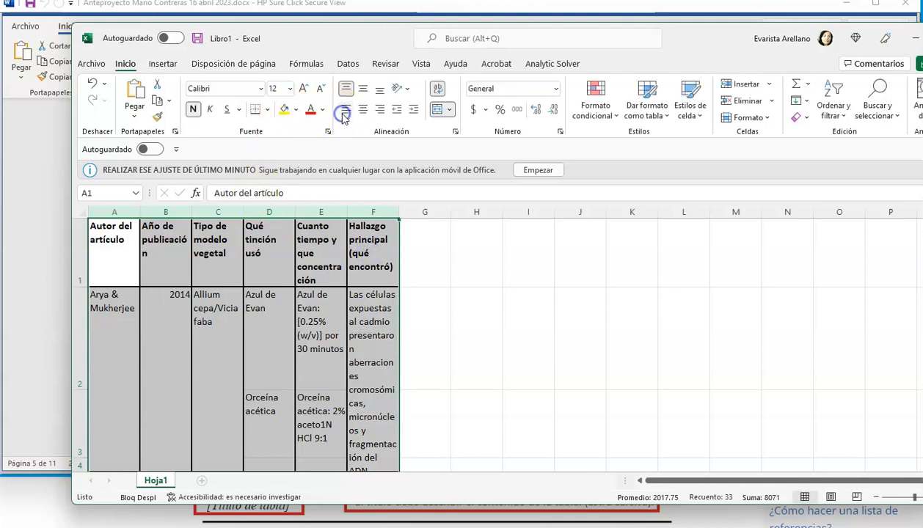
{"action": "left_click", "coordinate": [199, 314]}
{"action": "left_click", "coordinate": [169, 349]}
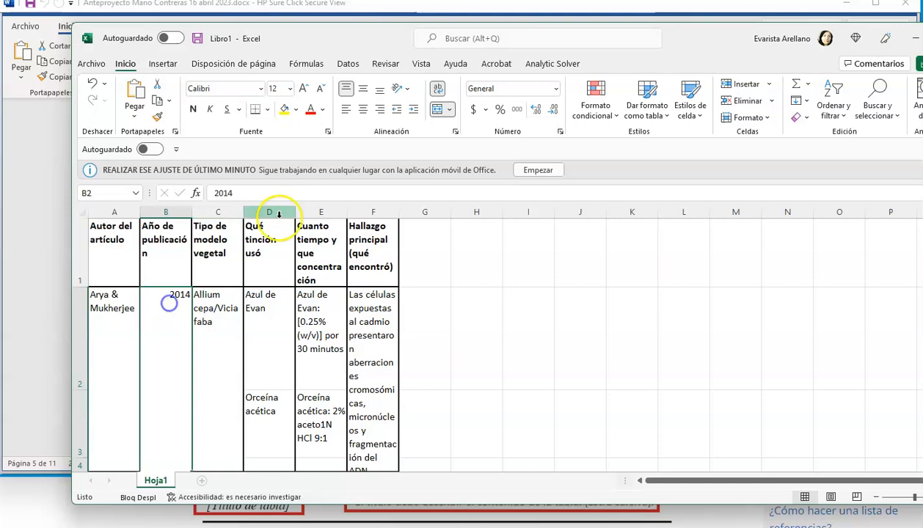
{"action": "left_click", "coordinate": [215, 307]}
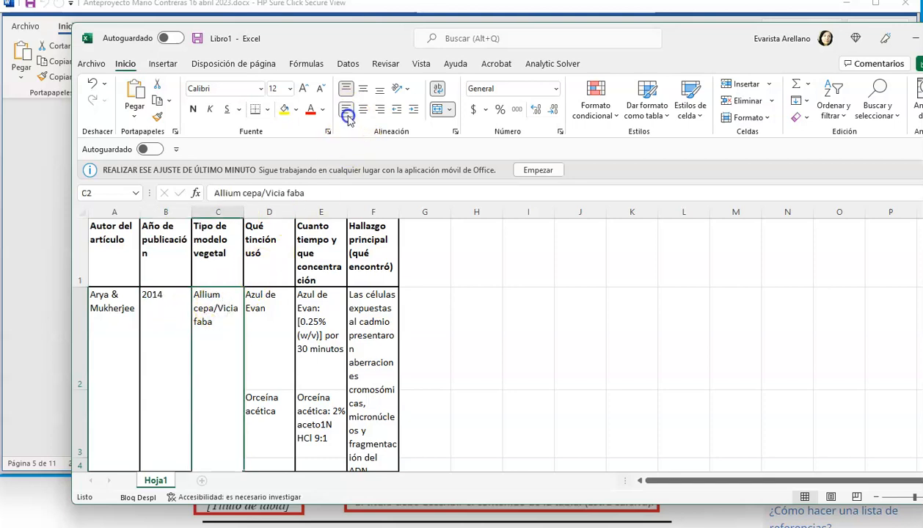
- Select columns A to F, try bottom alignment, and set the contents back to top alignment
{"action": "left_click_drag", "start_coordinate": [118, 212], "coordinate": [365, 213]}
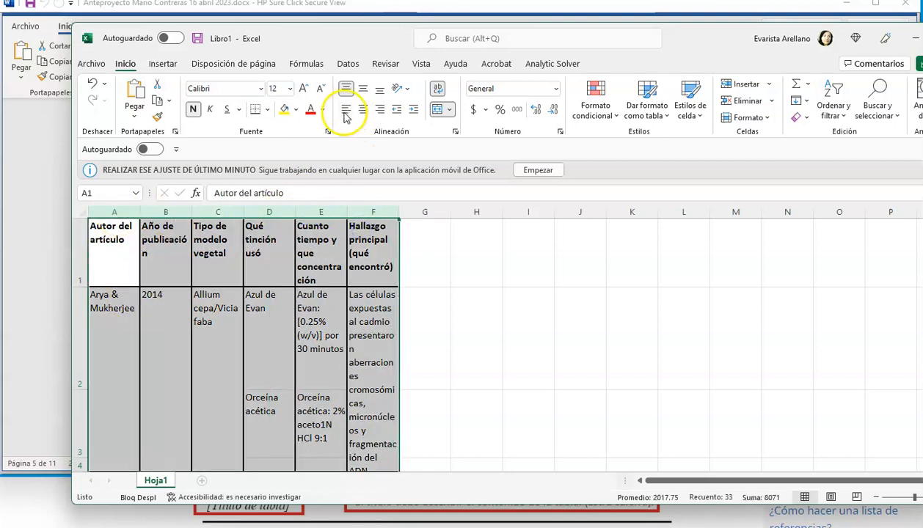
{"action": "left_click", "coordinate": [347, 88]}
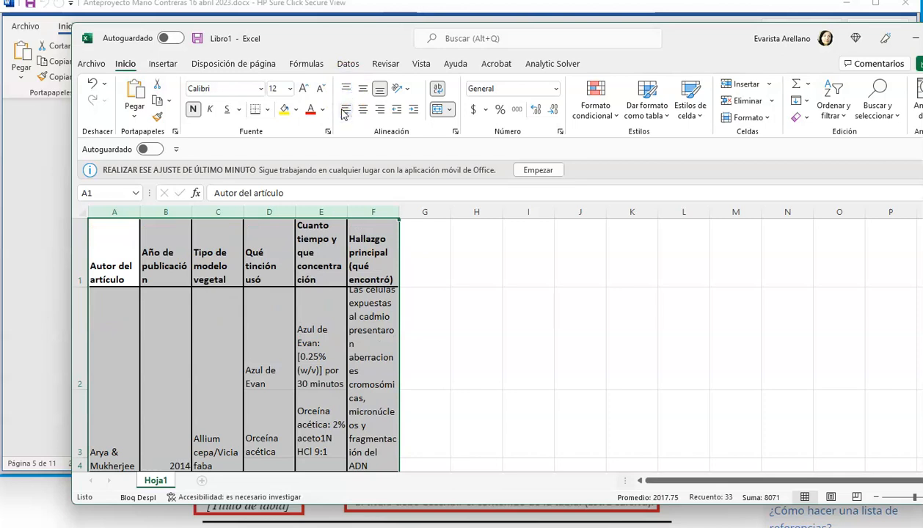
{"action": "left_click", "coordinate": [346, 87]}
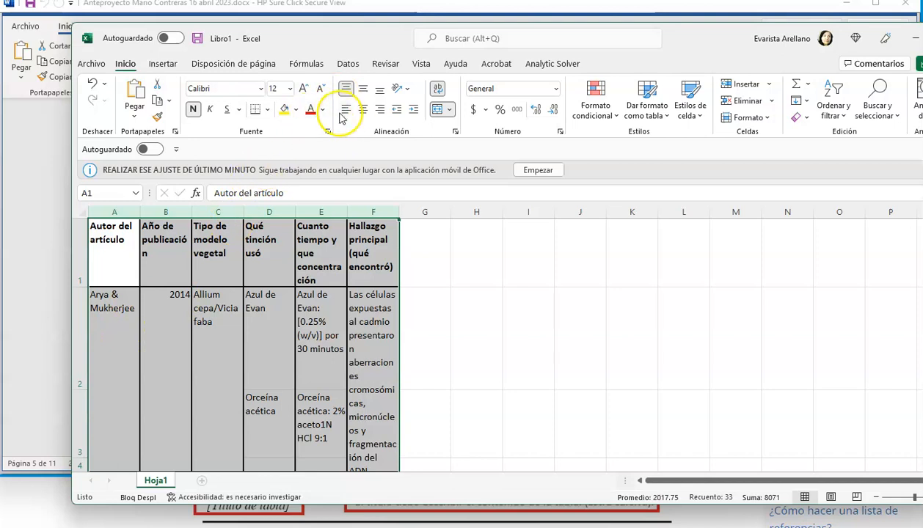
- Delete the empty row 4 between the 2014 and 2021 article entries
{"action": "left_click", "coordinate": [82, 375]}
{"action": "scroll", "coordinate": [214, 379], "scroll_direction": "down", "scroll_amount": 2}
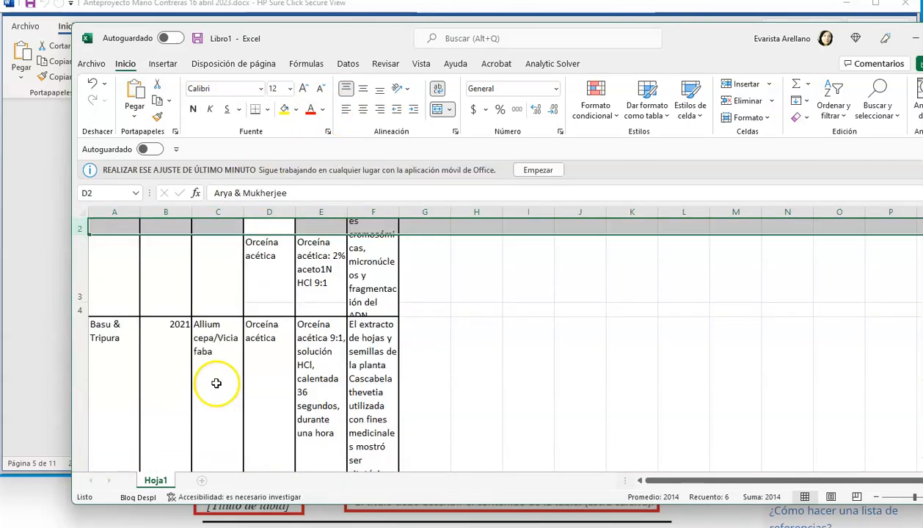
{"action": "scroll", "coordinate": [217, 383], "scroll_direction": "down", "scroll_amount": 2}
{"action": "scroll", "coordinate": [217, 383], "scroll_direction": "up", "scroll_amount": 2}
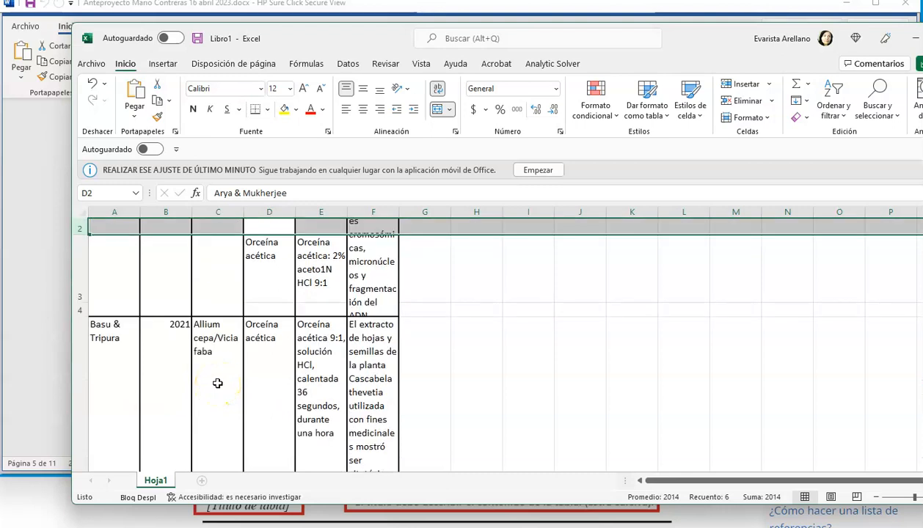
{"action": "left_click_drag", "start_coordinate": [253, 315], "coordinate": [360, 313]}
{"action": "left_click", "coordinate": [218, 333]}
{"action": "left_click", "coordinate": [252, 311]}
{"action": "left_click_drag", "start_coordinate": [252, 310], "coordinate": [361, 309]}
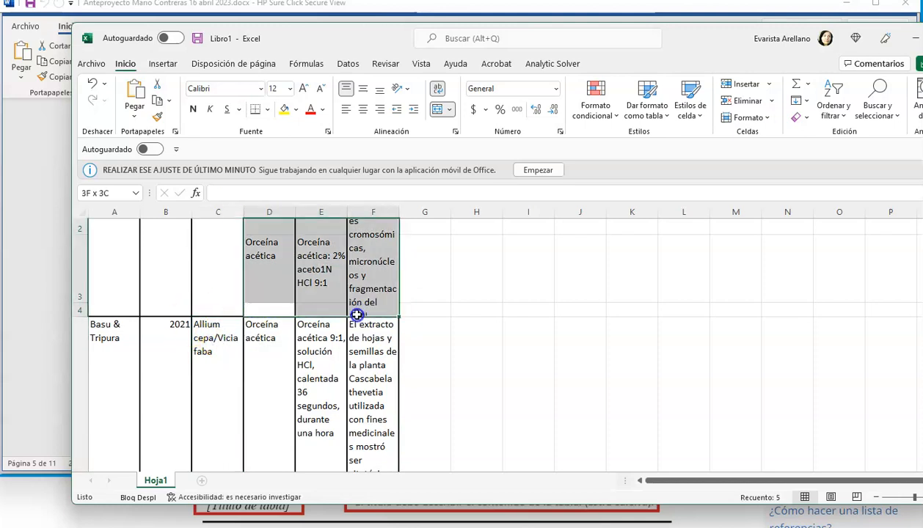
{"action": "mouse_move", "coordinate": [284, 316]}
{"action": "left_mouse_down"}
{"action": "mouse_move", "coordinate": [252, 314]}
{"action": "mouse_move", "coordinate": [282, 313]}
{"action": "left_mouse_up"}
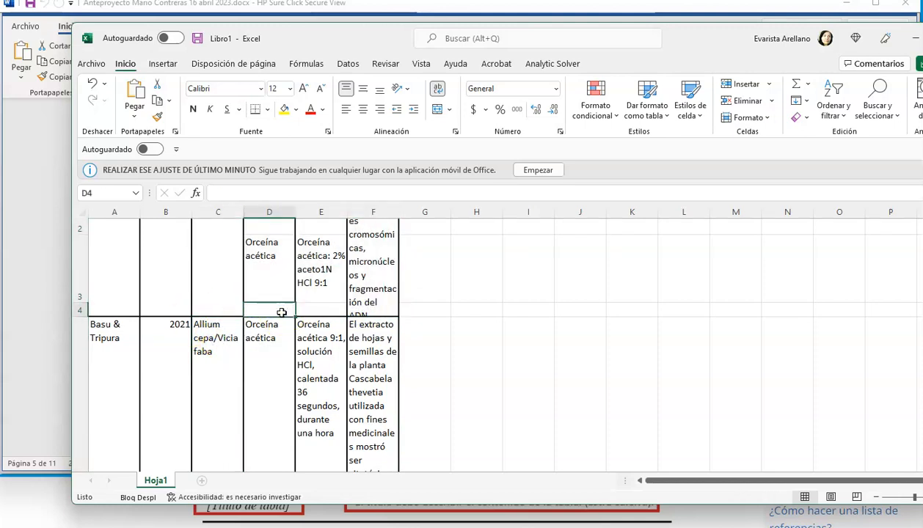
{"action": "left_click", "coordinate": [78, 311]}
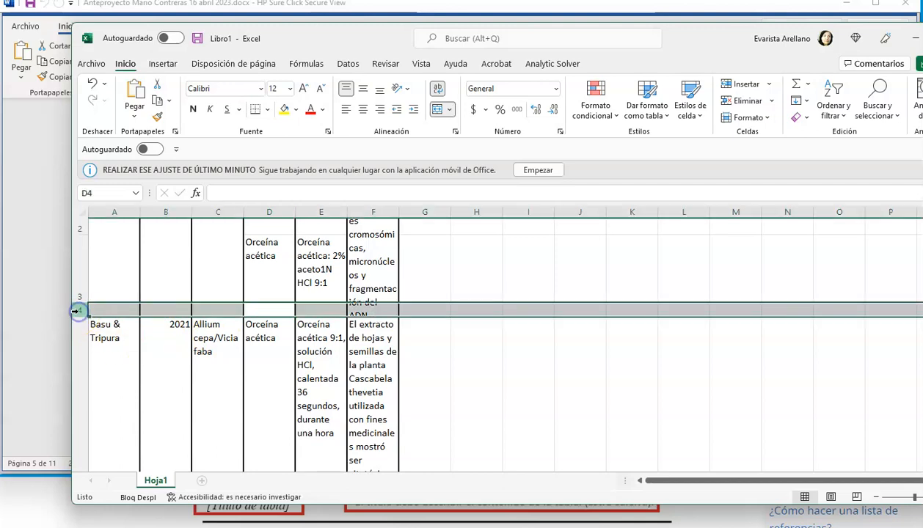
{"action": "right_click", "coordinate": [78, 311]}
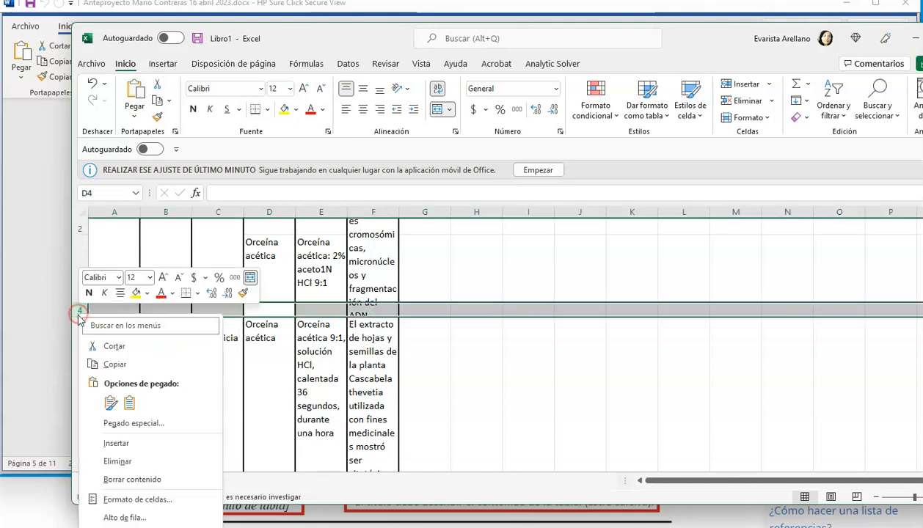
{"action": "left_click", "coordinate": [114, 457]}
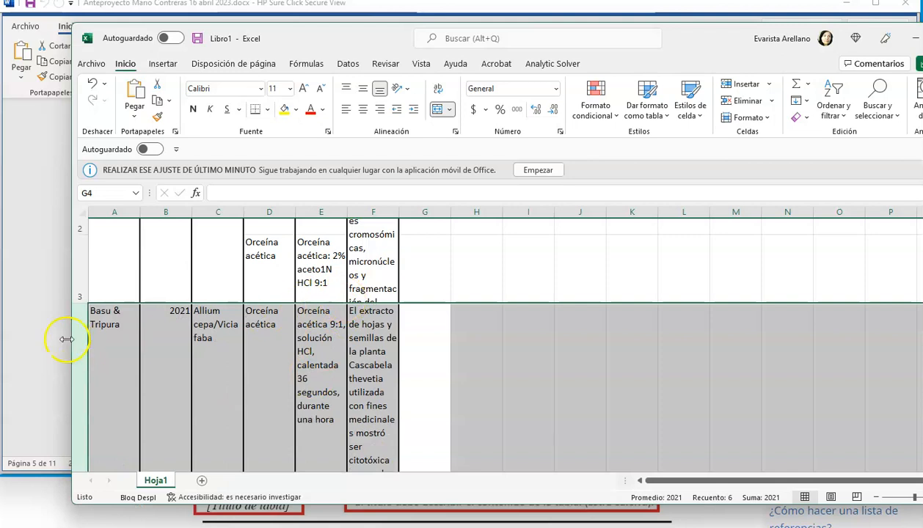
- Adjust the height of row 3 so the complete main-finding text of the 2014 article fits in its merged cell
{"action": "left_click_drag", "start_coordinate": [81, 303], "coordinate": [79, 372]}
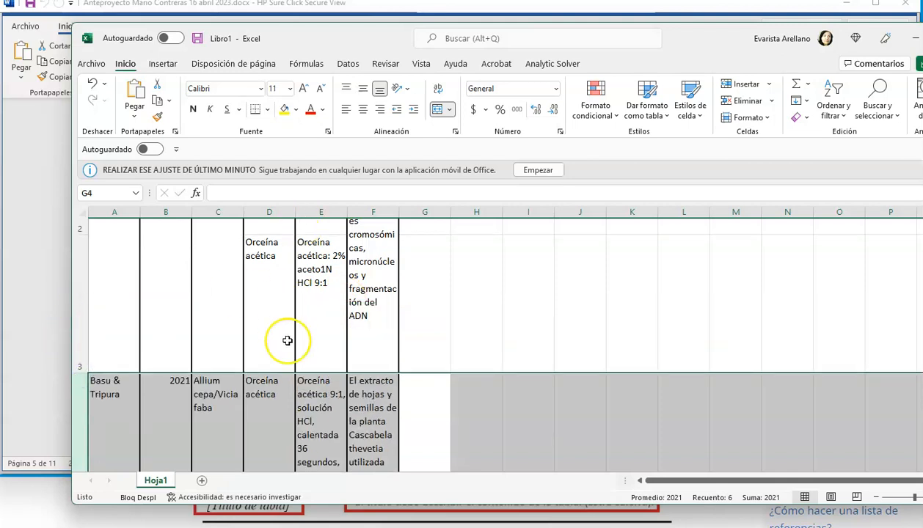
{"action": "double_click", "coordinate": [370, 323]}
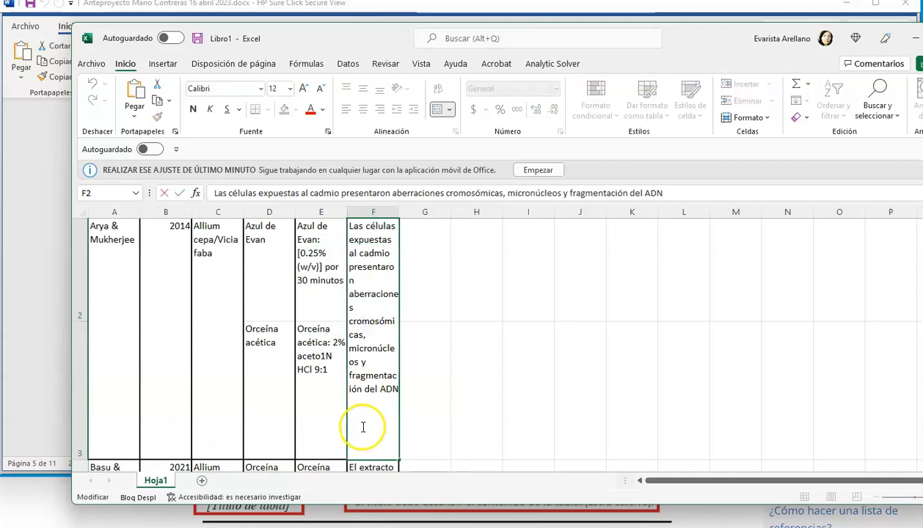
{"action": "left_click", "coordinate": [391, 389]}
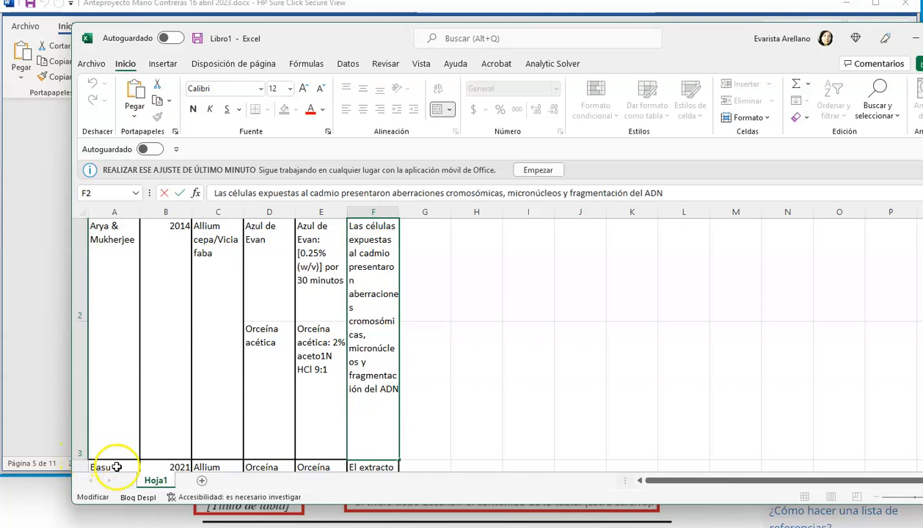
{"action": "left_click", "coordinate": [527, 391]}
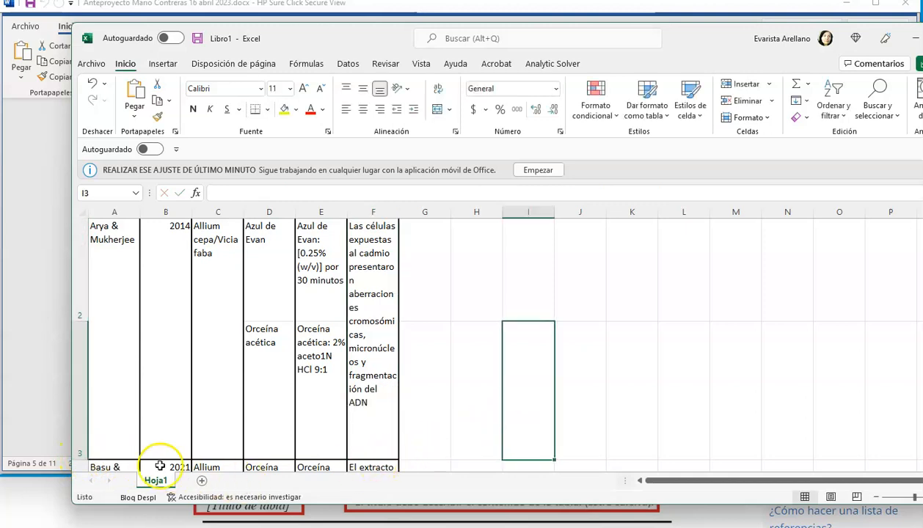
{"action": "left_click", "coordinate": [438, 265]}
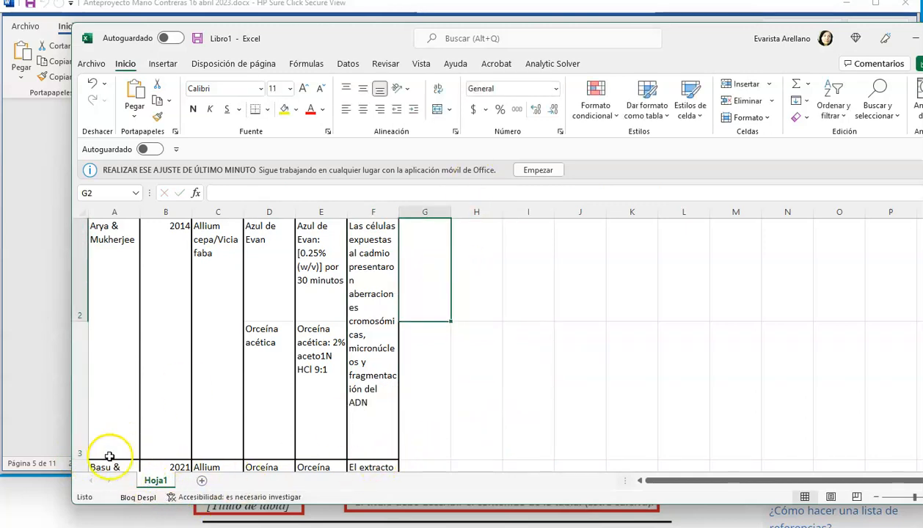
{"action": "left_click_drag", "start_coordinate": [81, 460], "coordinate": [82, 411]}
- Remove the leading bullet and extra spacing before "Aceto carmín: 2%" in cell E6 of the 2017 article
{"action": "scroll", "coordinate": [528, 426], "scroll_direction": "down", "scroll_amount": 2}
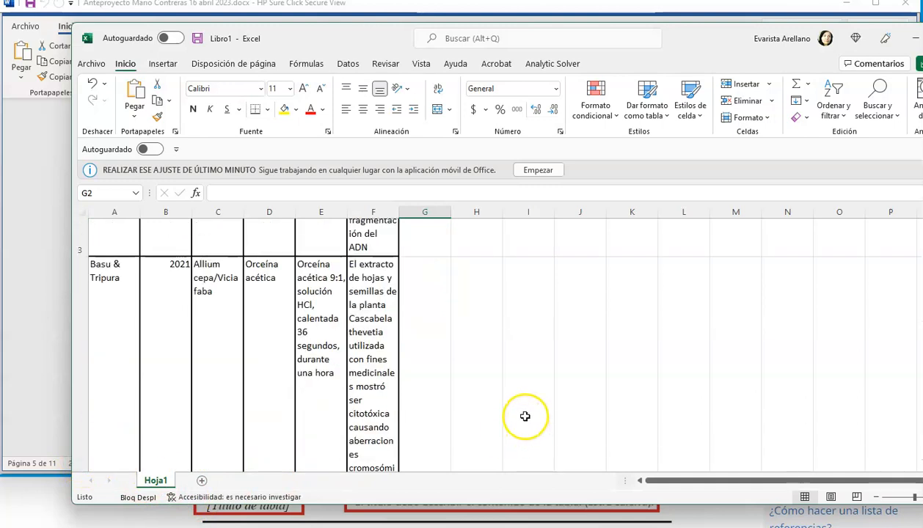
{"action": "scroll", "coordinate": [525, 416], "scroll_direction": "down", "scroll_amount": 2}
{"action": "scroll", "coordinate": [525, 415], "scroll_direction": "down", "scroll_amount": 2}
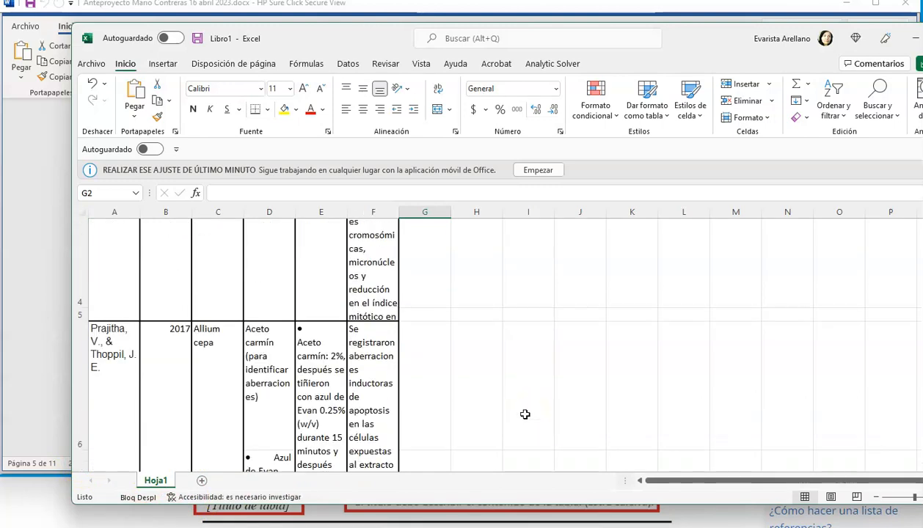
{"action": "double_click", "coordinate": [308, 337]}
{"action": "scroll", "coordinate": [315, 336], "scroll_direction": "up", "scroll_amount": 6}
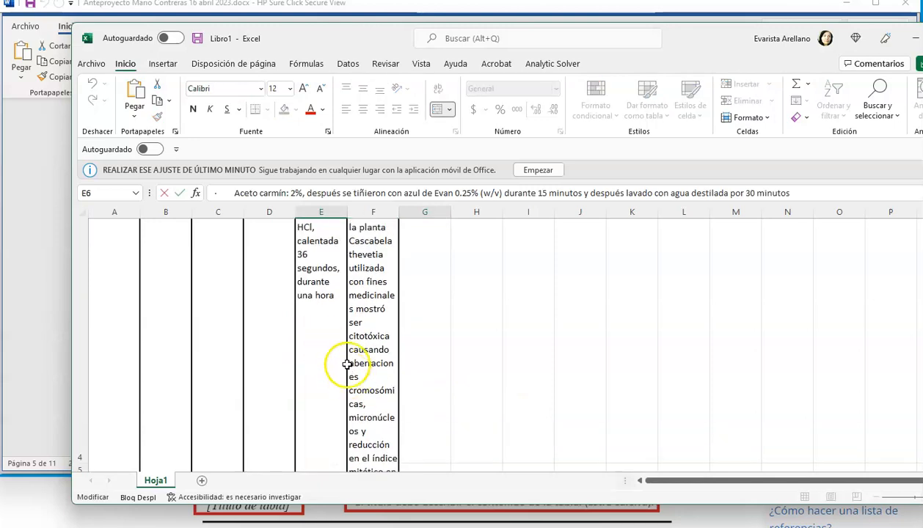
{"action": "scroll", "coordinate": [341, 359], "scroll_direction": "down", "scroll_amount": 4}
{"action": "scroll", "coordinate": [347, 358], "scroll_direction": "down", "scroll_amount": 1}
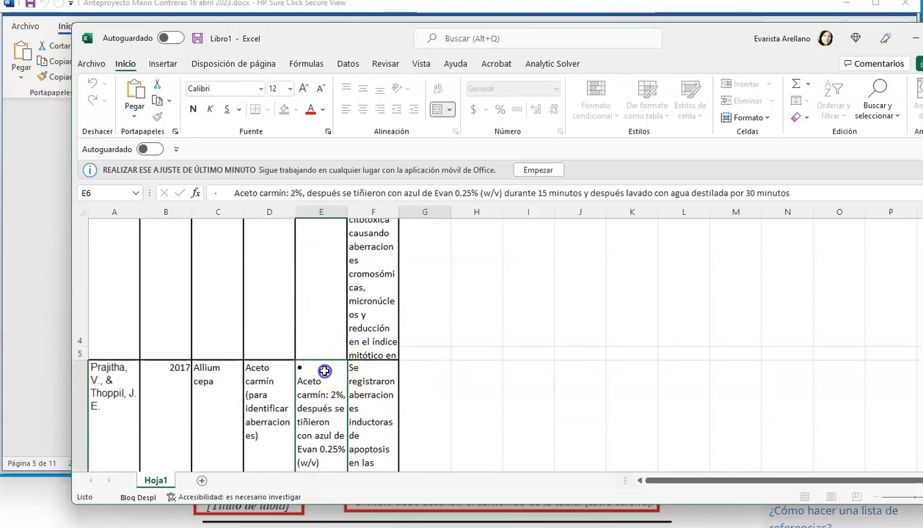
{"action": "scroll", "coordinate": [323, 373], "scroll_direction": "down", "scroll_amount": 2}
{"action": "left_click", "coordinate": [331, 240]}
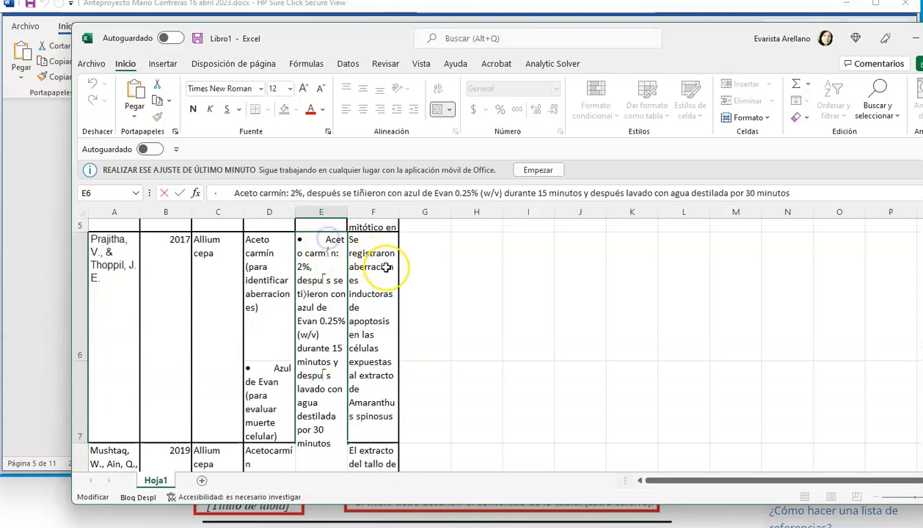
{"action": "key", "text": "BackSpace"}
{"action": "key", "text": "BackSpace"}
{"action": "key", "text": "BackSpace"}
{"action": "key", "text": "BackSpace"}
{"action": "key", "text": "BackSpace"}
{"action": "key", "text": "BackSpace"}
{"action": "key", "text": "BackSpace"}
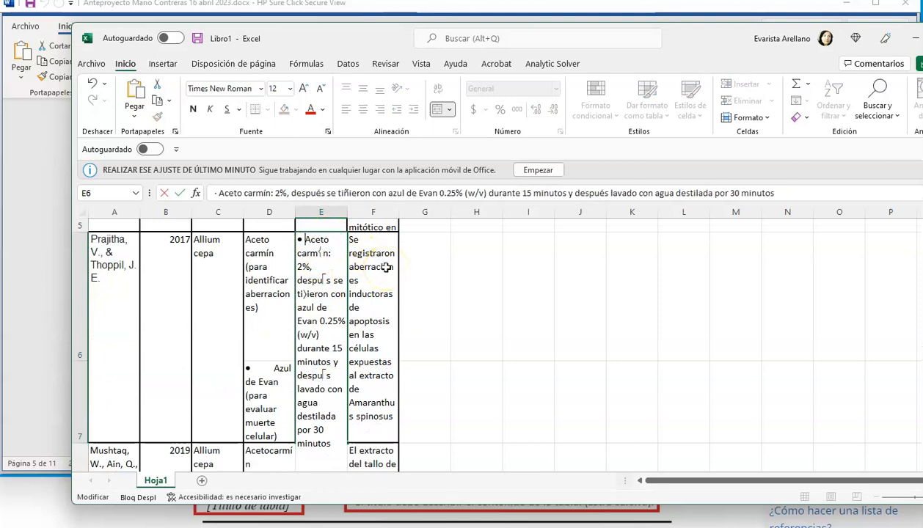
- Remove the leading bullet and spaces before "Azul de Evan (para evaluar muerte celular)" in cell D7
{"action": "left_click", "coordinate": [272, 372]}
{"action": "double_click", "coordinate": [274, 372]}
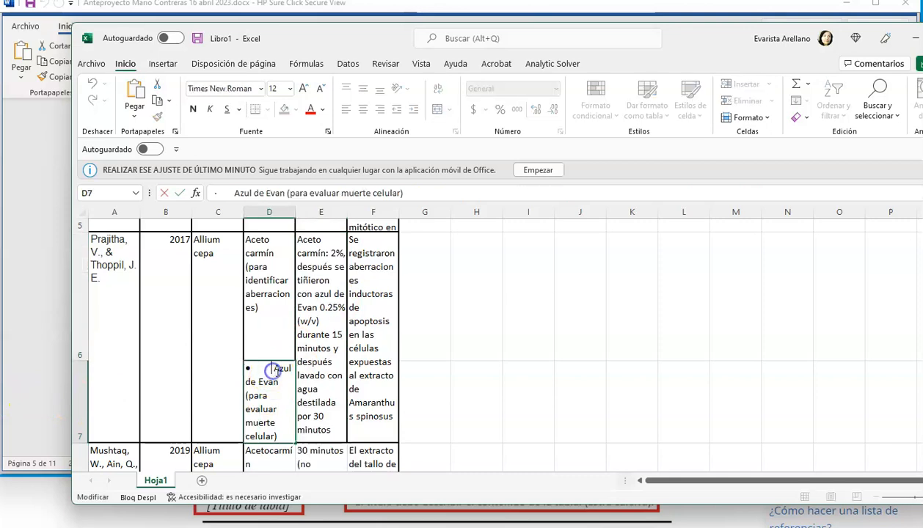
{"action": "key", "text": "BackSpace"}
{"action": "key", "text": "BackSpace"}
{"action": "key", "text": "BackSpace"}
{"action": "key", "text": "BackSpace"}
{"action": "key", "text": "BackSpace"}
{"action": "key", "text": "BackSpace"}
{"action": "key", "text": "BackSpace"}
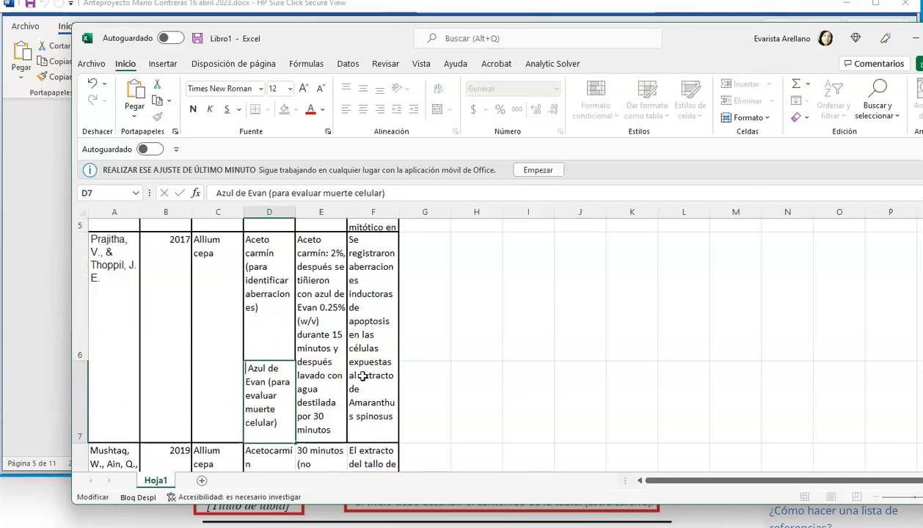
{"action": "key", "text": "BackSpace"}
{"action": "scroll", "coordinate": [230, 367], "scroll_direction": "down", "scroll_amount": 1}
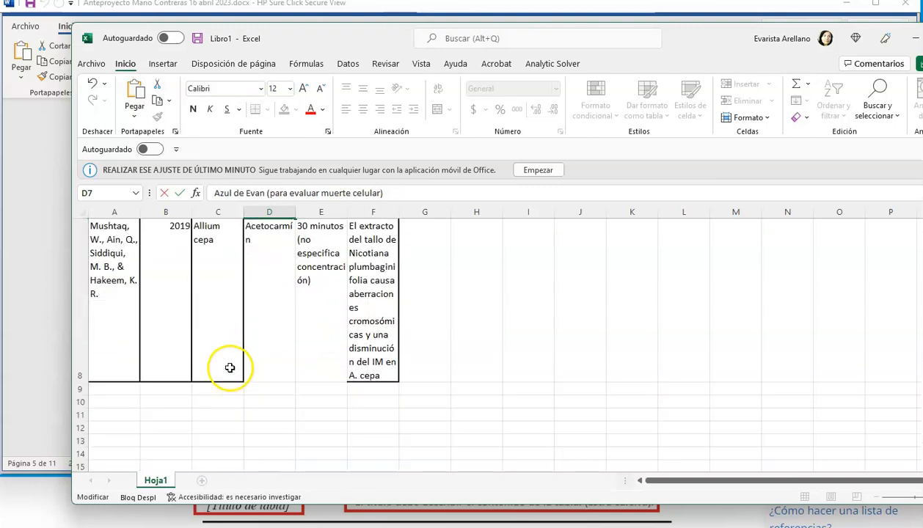
- Add a bottom border to cells D8 to F8 of the 2019 article
{"action": "left_click", "coordinate": [273, 361]}
{"action": "left_click_drag", "start_coordinate": [274, 361], "coordinate": [359, 374]}
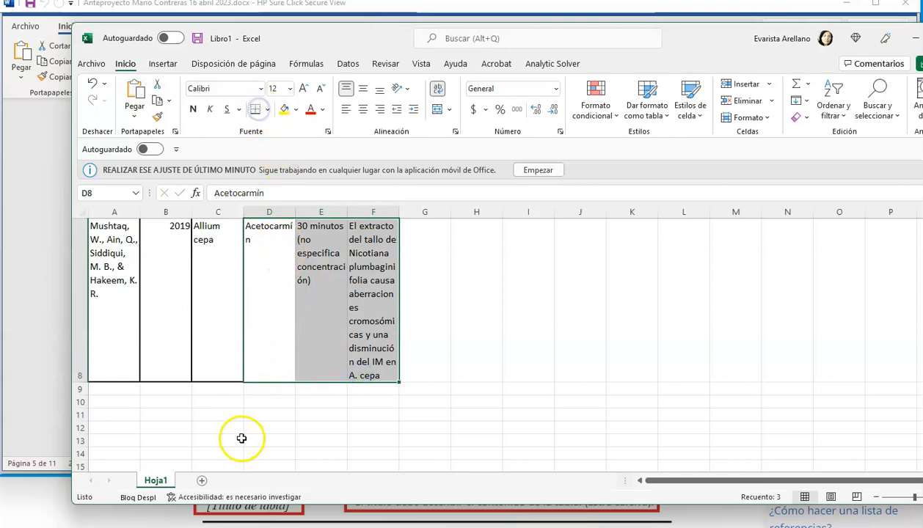
{"action": "left_click_drag", "start_coordinate": [241, 438], "coordinate": [246, 431]}
{"action": "scroll", "coordinate": [288, 370], "scroll_direction": "up", "scroll_amount": 3}
{"action": "scroll", "coordinate": [288, 370], "scroll_direction": "down", "scroll_amount": 1}
{"action": "scroll", "coordinate": [288, 375], "scroll_direction": "down", "scroll_amount": 3}
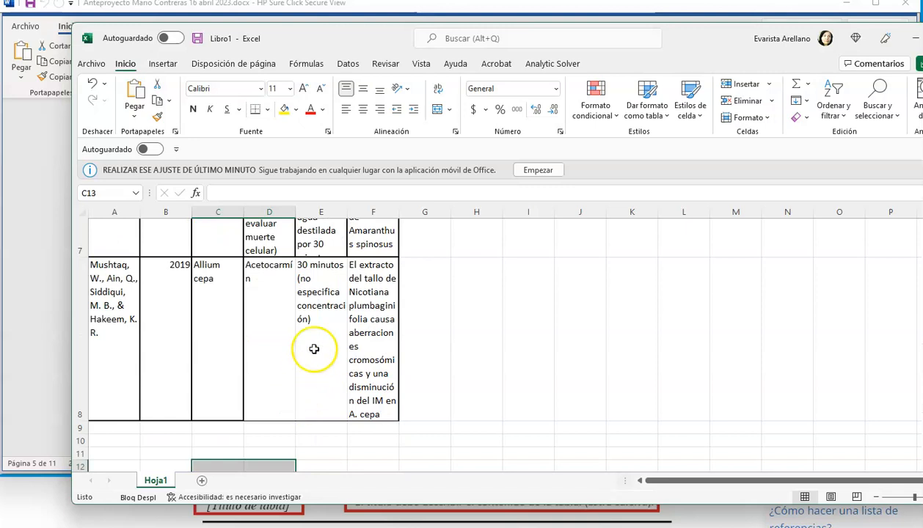
{"action": "left_click", "coordinate": [314, 292]}
{"action": "left_click", "coordinate": [269, 300]}
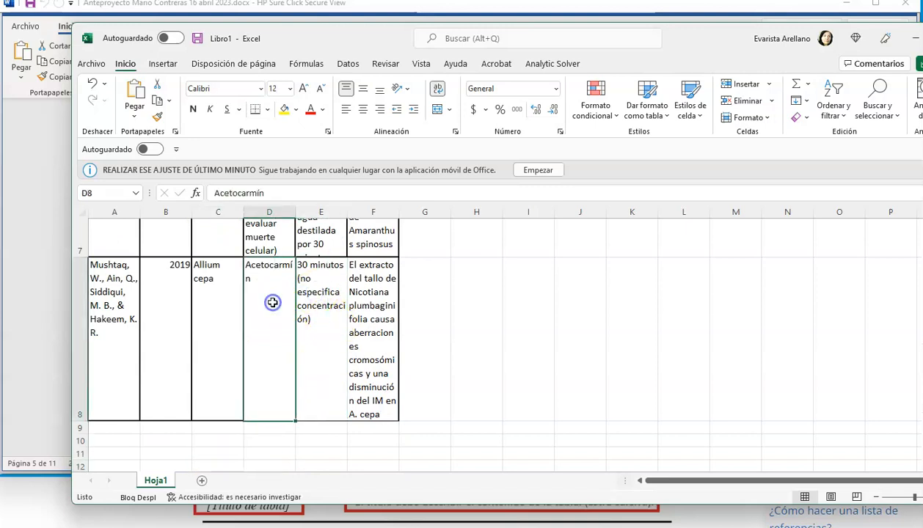
{"action": "scroll", "coordinate": [266, 316], "scroll_direction": "down", "scroll_amount": 5}
{"action": "scroll", "coordinate": [266, 317], "scroll_direction": "up", "scroll_amount": 3}
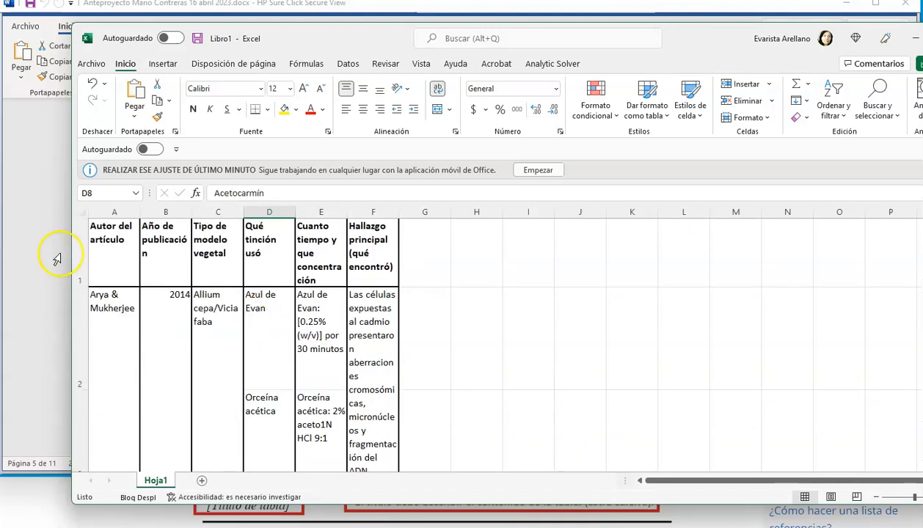
- Remove all cell borders from the entire worksheet
{"action": "left_click", "coordinate": [82, 212]}
{"action": "left_click", "coordinate": [268, 110]}
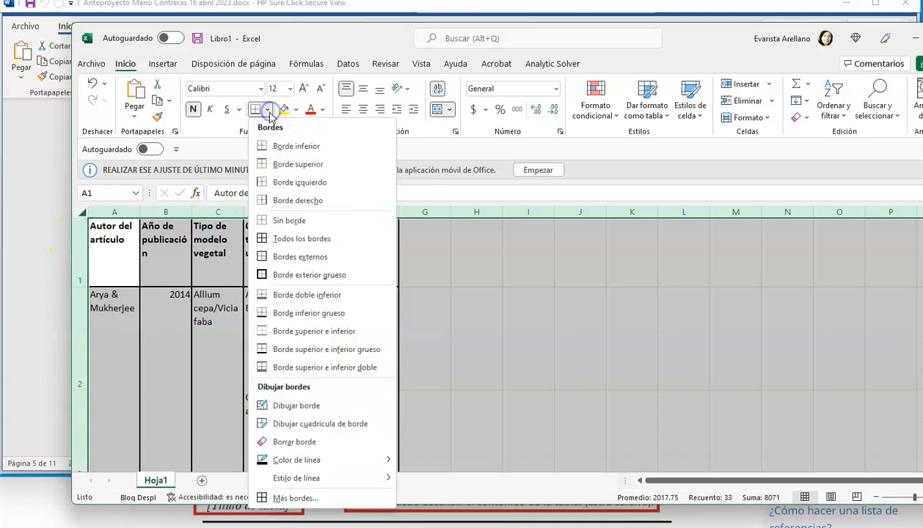
{"action": "left_click", "coordinate": [273, 220]}
{"action": "left_click", "coordinate": [239, 307]}
- Apply a top border and a bottom border to the header cells A1 to F1
{"action": "left_click_drag", "start_coordinate": [124, 244], "coordinate": [367, 258]}
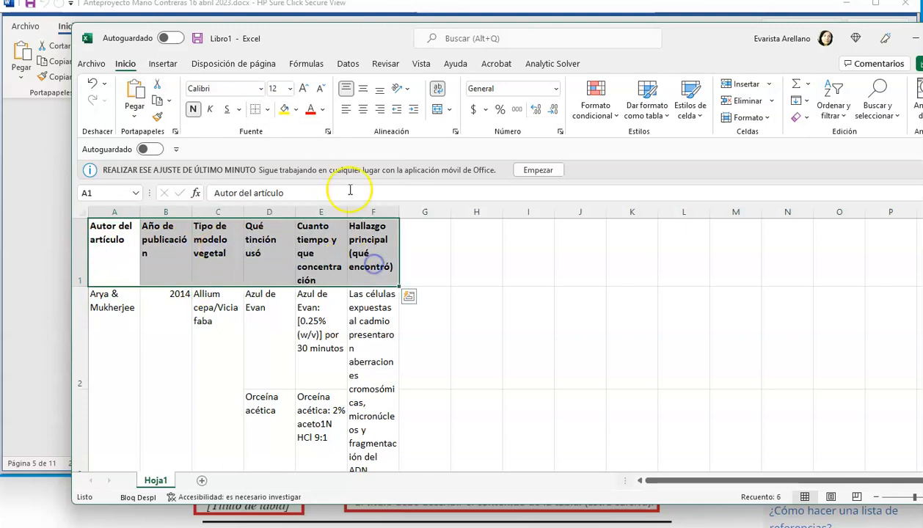
{"action": "left_click", "coordinate": [267, 111]}
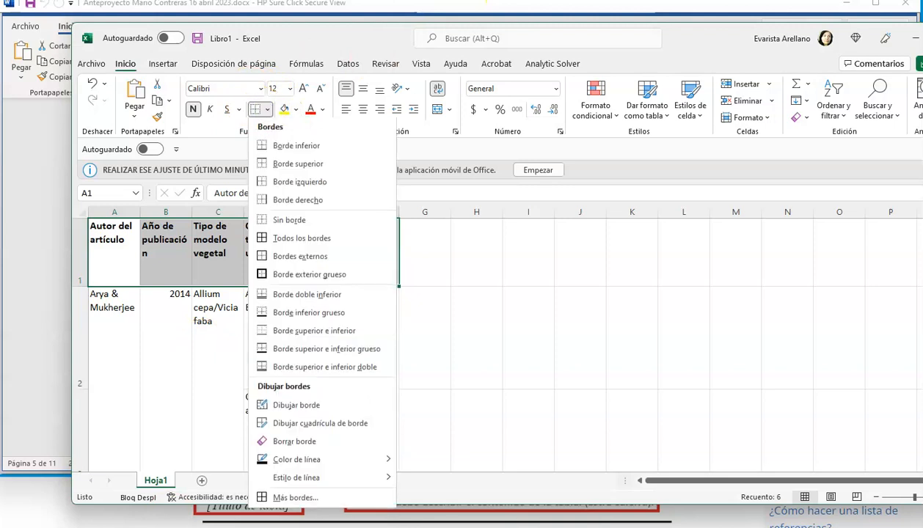
{"action": "left_click", "coordinate": [279, 164]}
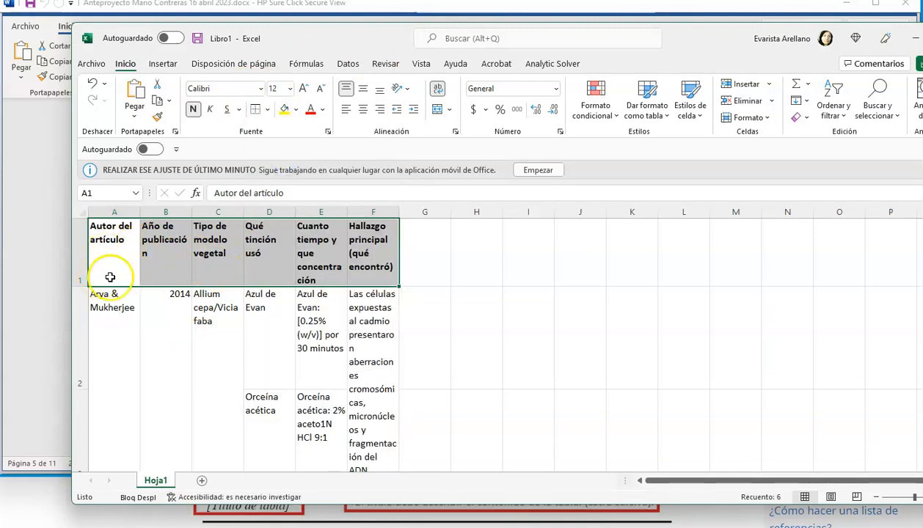
{"action": "left_click", "coordinate": [267, 111]}
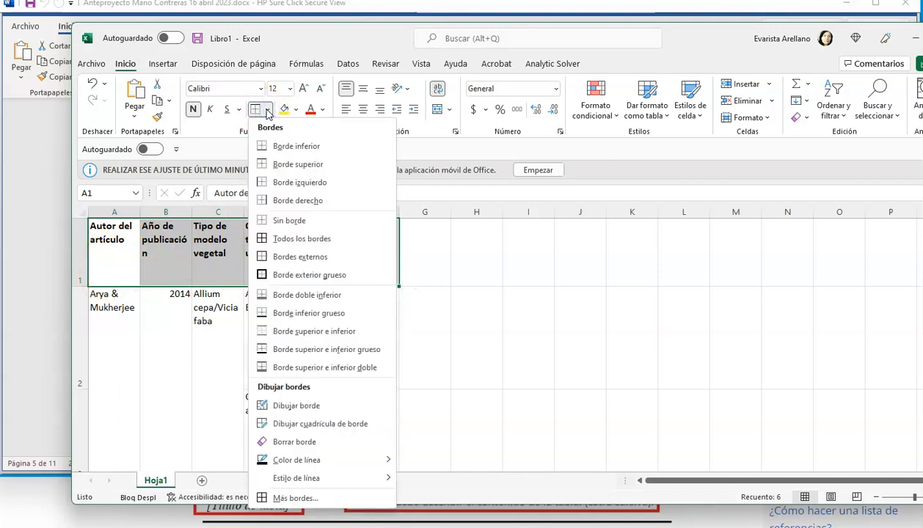
{"action": "left_click", "coordinate": [279, 145]}
{"action": "left_click", "coordinate": [561, 302]}
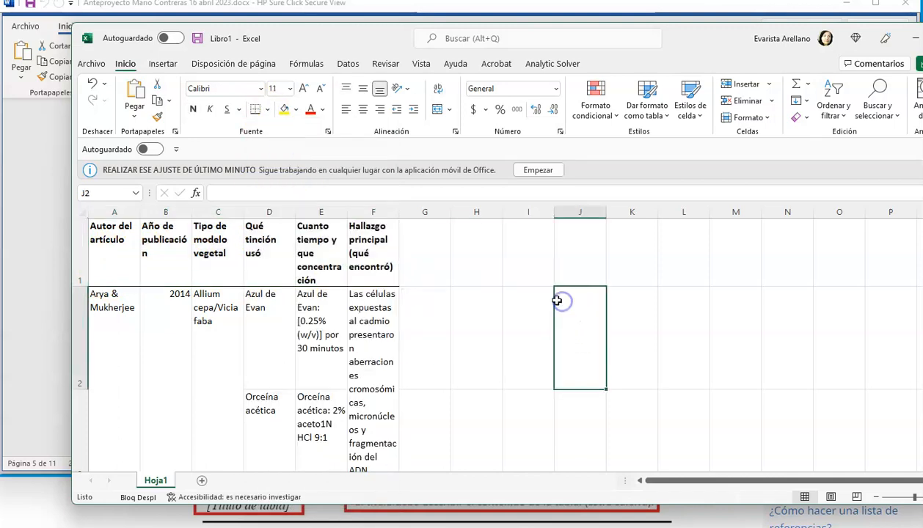
- Insert an empty row above the table's header row
{"action": "left_click_drag", "start_coordinate": [134, 242], "coordinate": [362, 247]}
{"action": "left_click", "coordinate": [194, 299]}
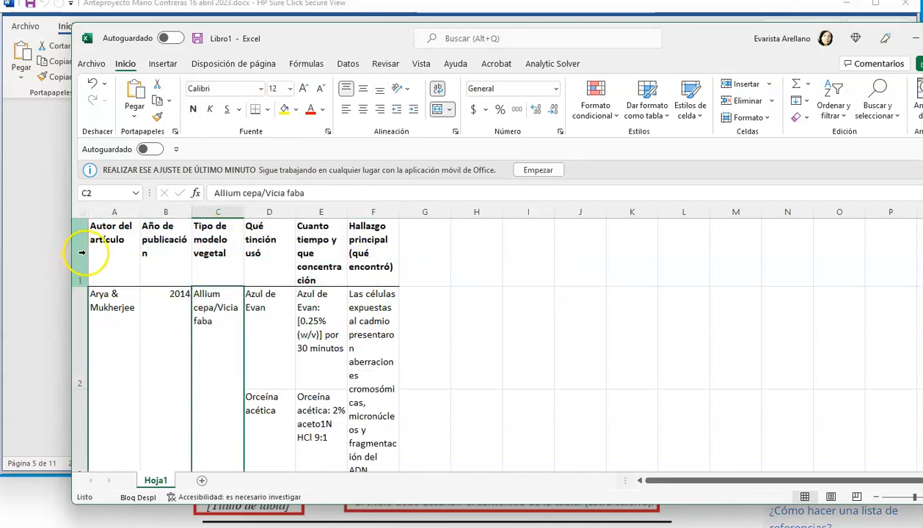
{"action": "left_click", "coordinate": [83, 250]}
{"action": "right_click", "coordinate": [82, 250]}
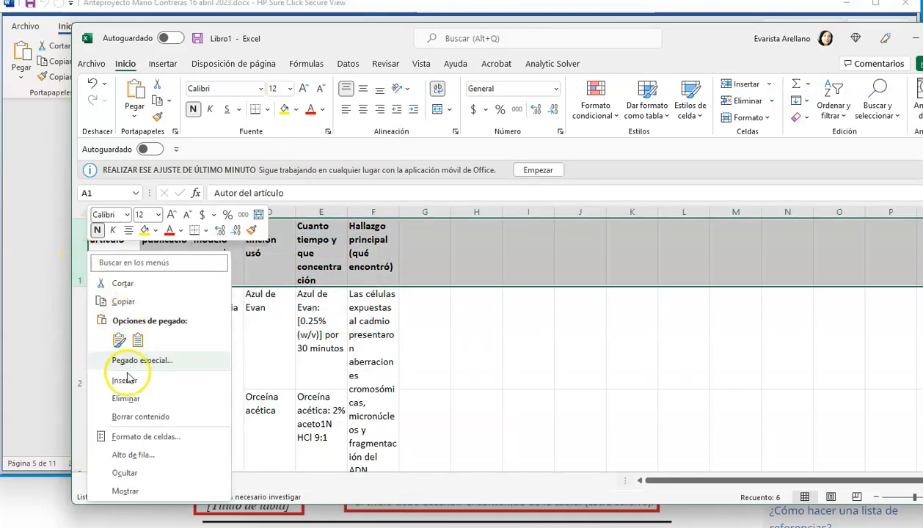
{"action": "left_click", "coordinate": [124, 380]}
{"action": "left_click", "coordinate": [151, 378]}
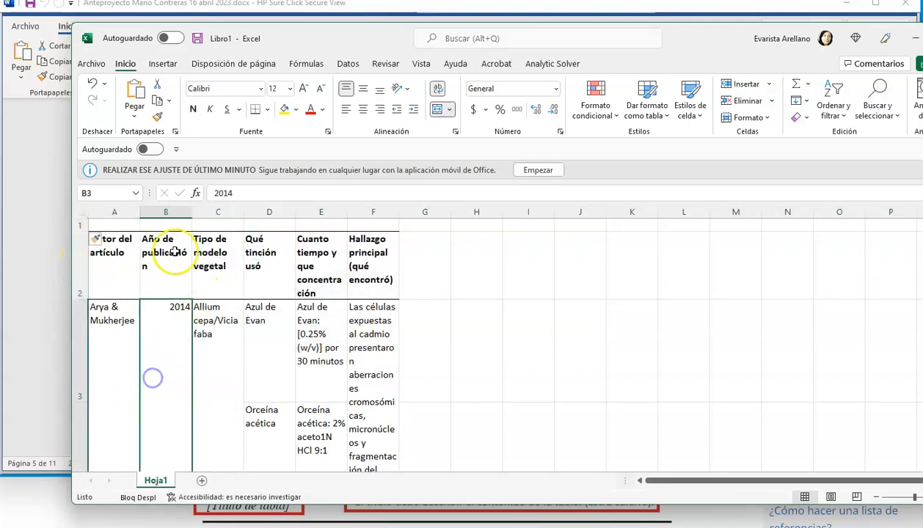
{"action": "left_click", "coordinate": [111, 246]}
{"action": "left_click", "coordinate": [462, 275]}
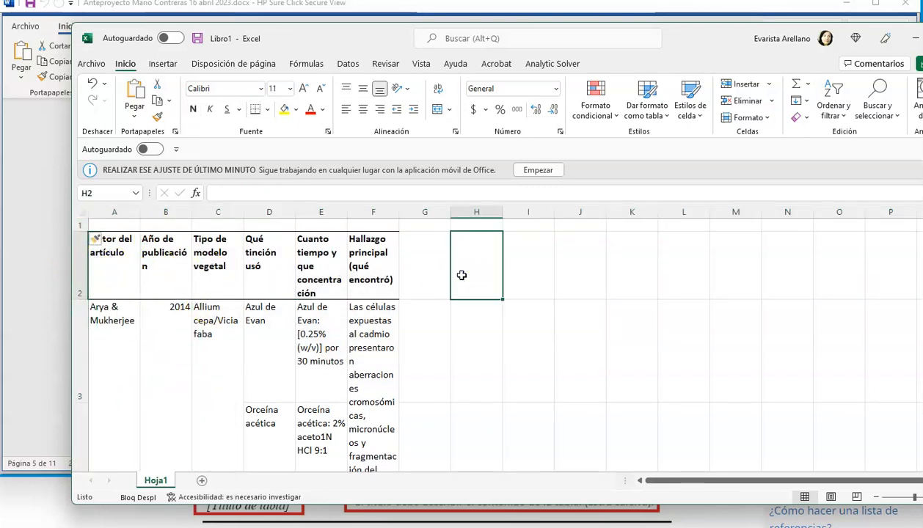
{"action": "left_click", "coordinate": [656, 297]}
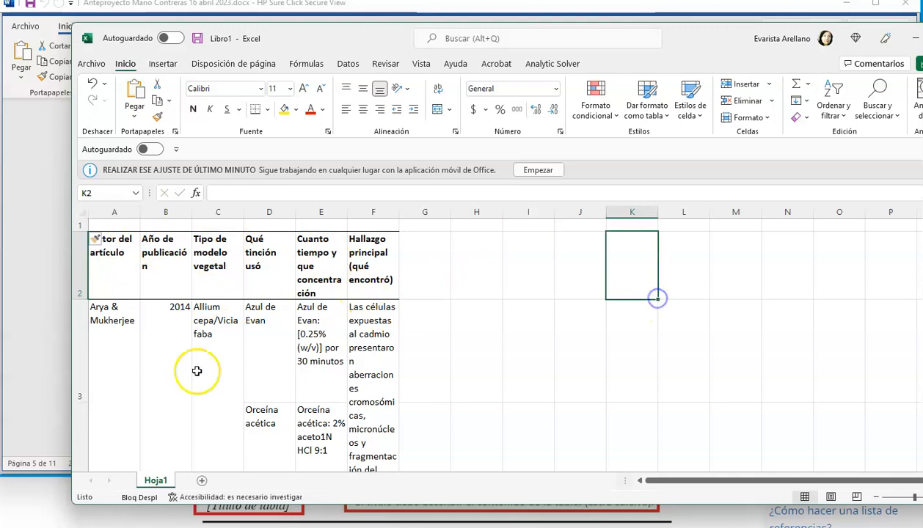
- Clear the borders from the header cells A2 to F2
{"action": "left_click", "coordinate": [112, 270]}
{"action": "left_click_drag", "start_coordinate": [111, 271], "coordinate": [366, 276]}
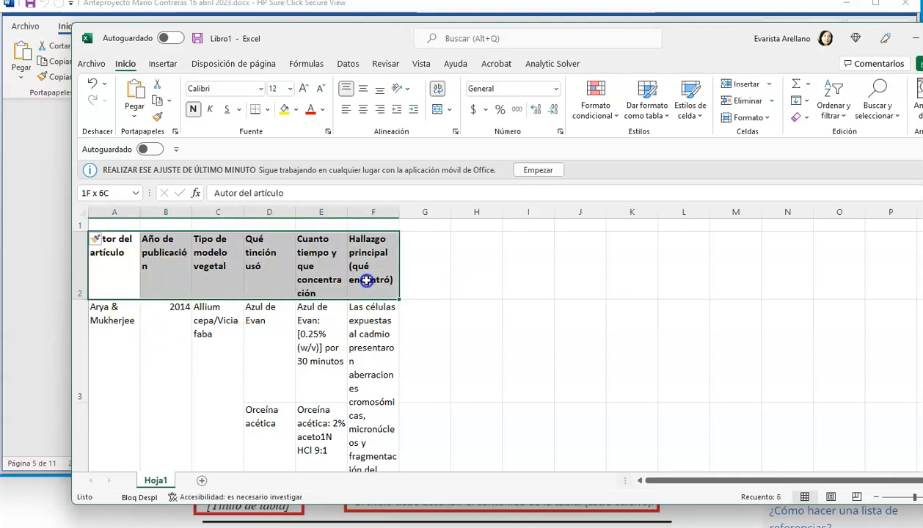
{"action": "left_click", "coordinate": [267, 108]}
{"action": "left_click", "coordinate": [265, 218]}
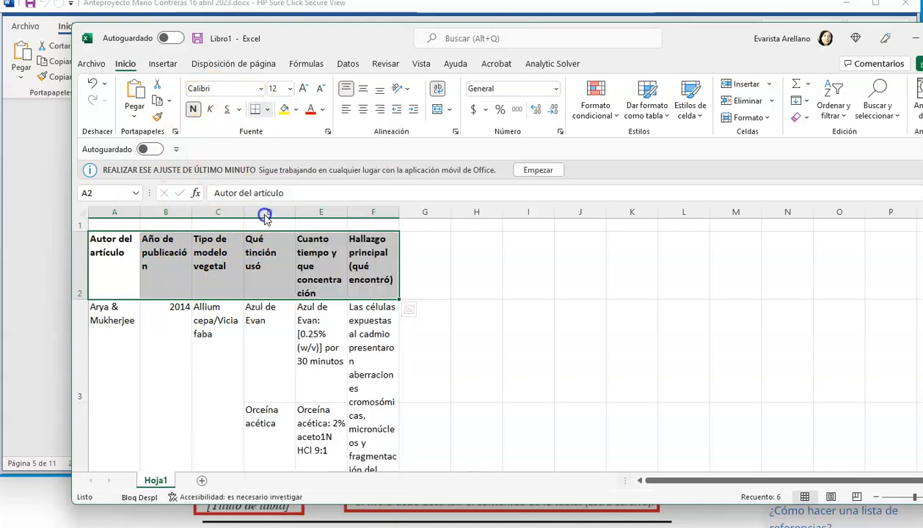
{"action": "left_click", "coordinate": [477, 265]}
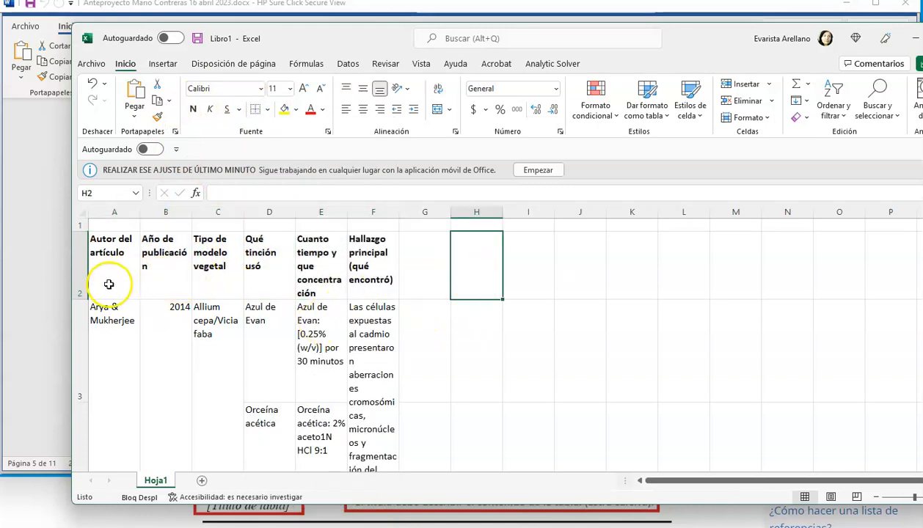
- Insert an empty column before column A, ahead of the author column
{"action": "left_click", "coordinate": [108, 213]}
{"action": "right_click", "coordinate": [108, 215]}
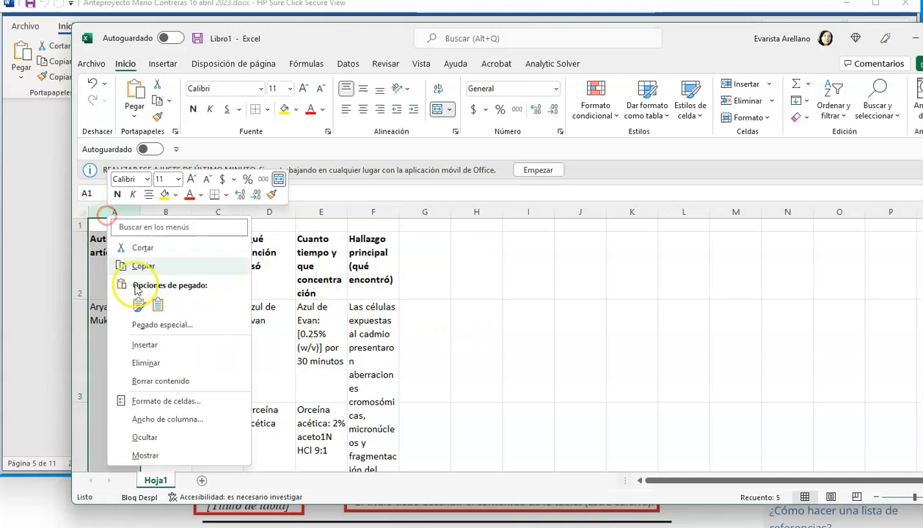
{"action": "left_click", "coordinate": [134, 346]}
{"action": "left_click", "coordinate": [188, 351]}
- Apply a bottom border and a top border to the header cells B2 to G2
{"action": "left_click_drag", "start_coordinate": [160, 258], "coordinate": [418, 270]}
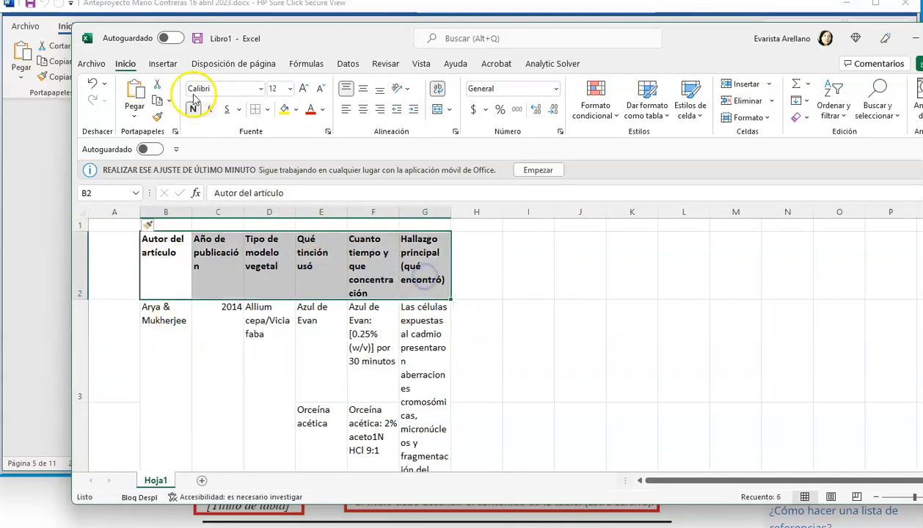
{"action": "left_click", "coordinate": [267, 109]}
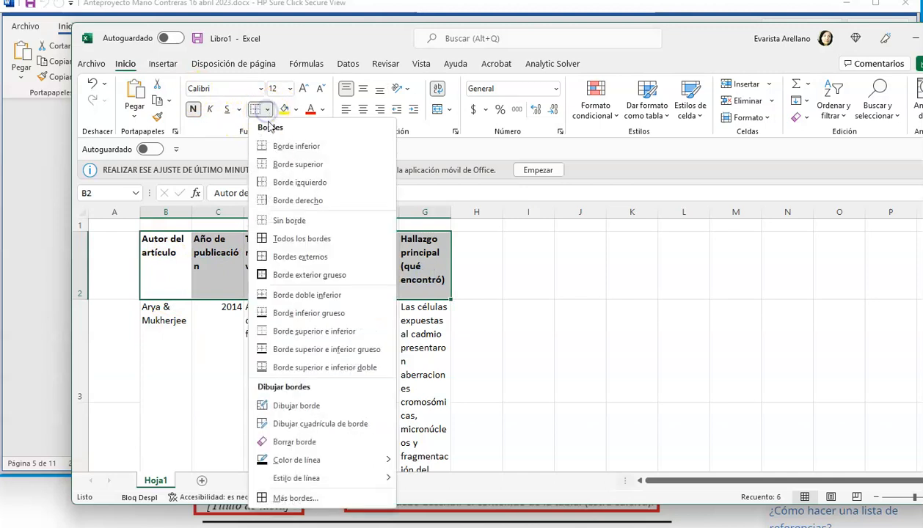
{"action": "left_click", "coordinate": [270, 145]}
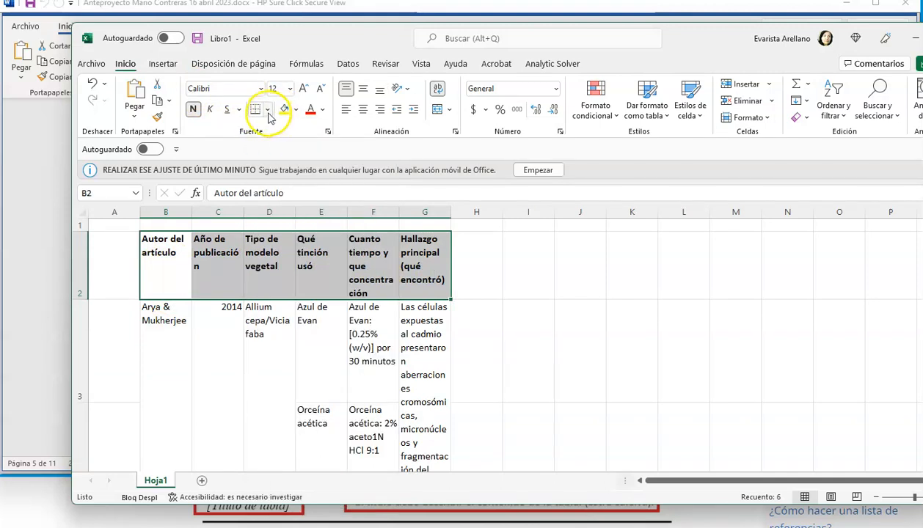
{"action": "left_click", "coordinate": [267, 110]}
{"action": "left_click", "coordinate": [293, 164]}
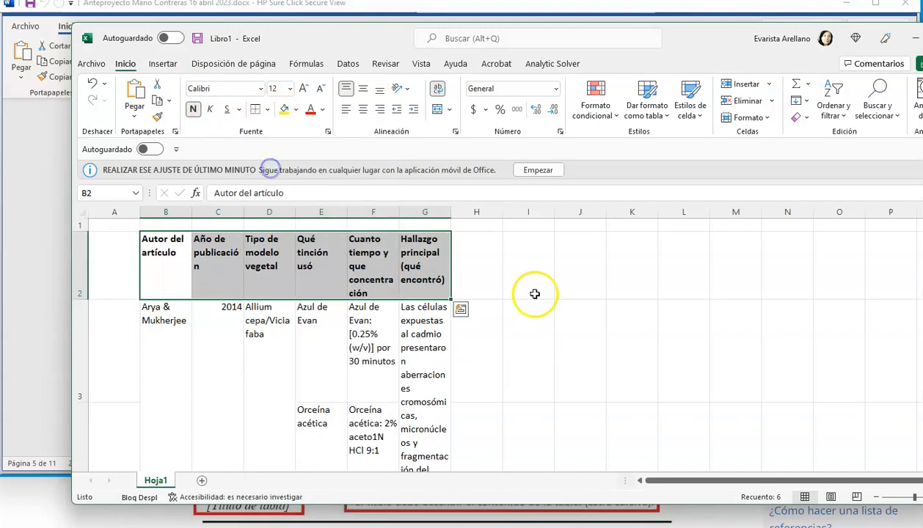
{"action": "left_click", "coordinate": [533, 290]}
{"action": "scroll", "coordinate": [420, 375], "scroll_direction": "down", "scroll_amount": 5}
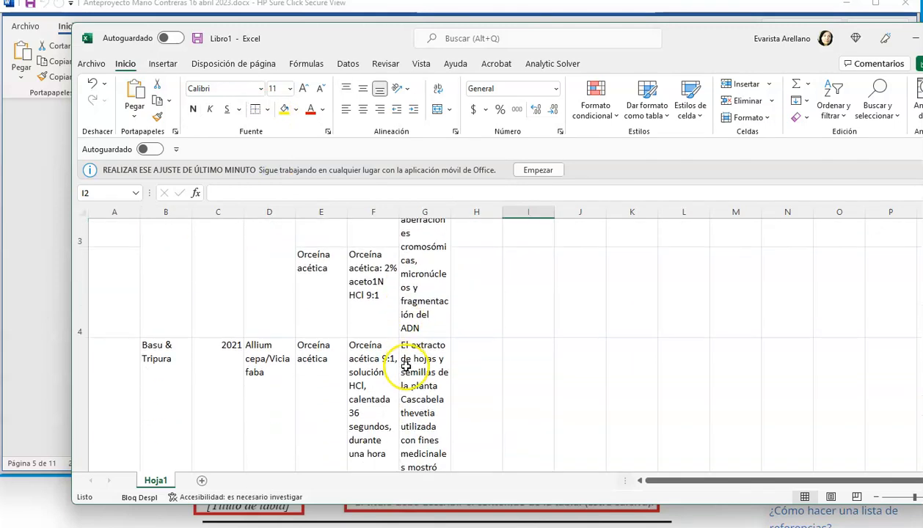
{"action": "scroll", "coordinate": [405, 359], "scroll_direction": "up", "scroll_amount": 4}
{"action": "left_click_drag", "start_coordinate": [177, 325], "coordinate": [349, 330]}
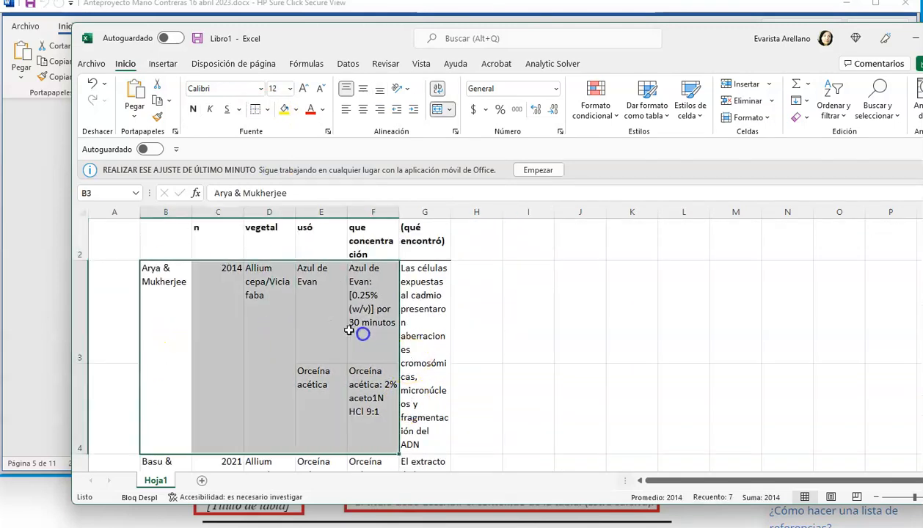
{"action": "left_click", "coordinate": [150, 354]}
{"action": "scroll", "coordinate": [181, 366], "scroll_direction": "down", "scroll_amount": 2}
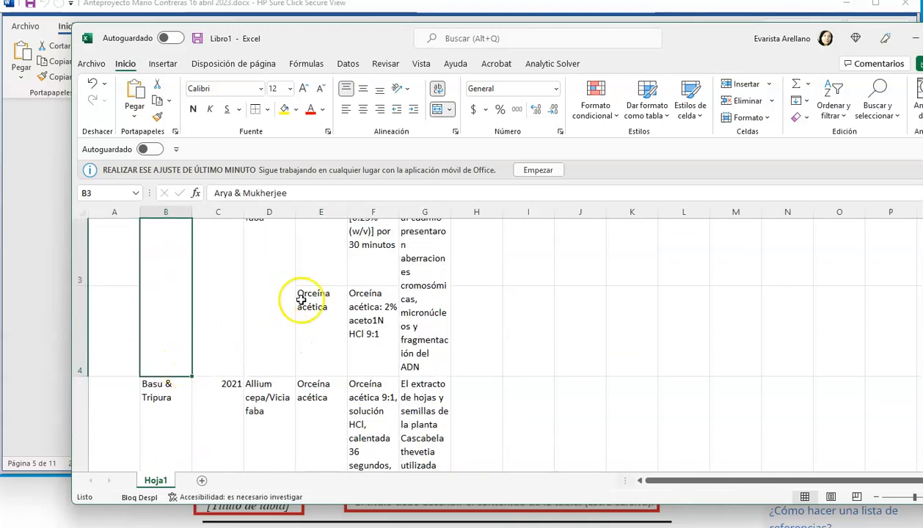
{"action": "left_click", "coordinate": [326, 259]}
{"action": "left_click_drag", "start_coordinate": [325, 324], "coordinate": [323, 365]}
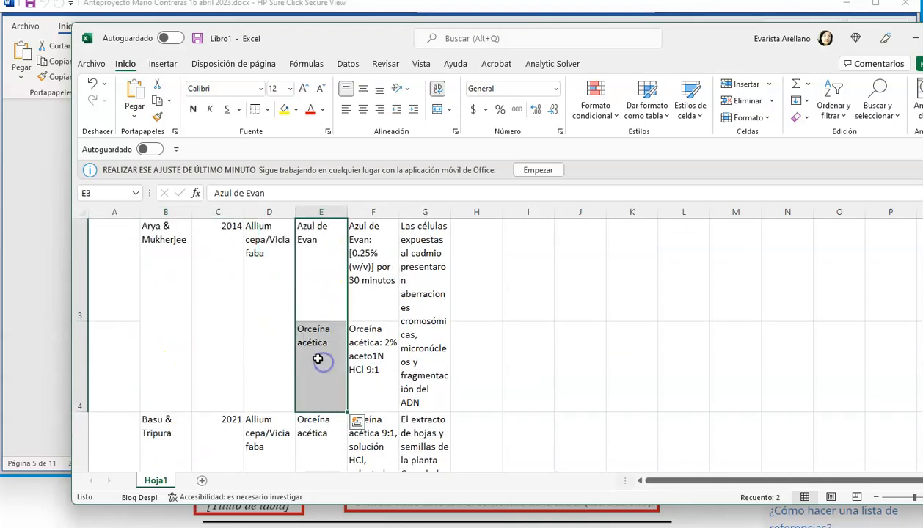
{"action": "right_click", "coordinate": [312, 355]}
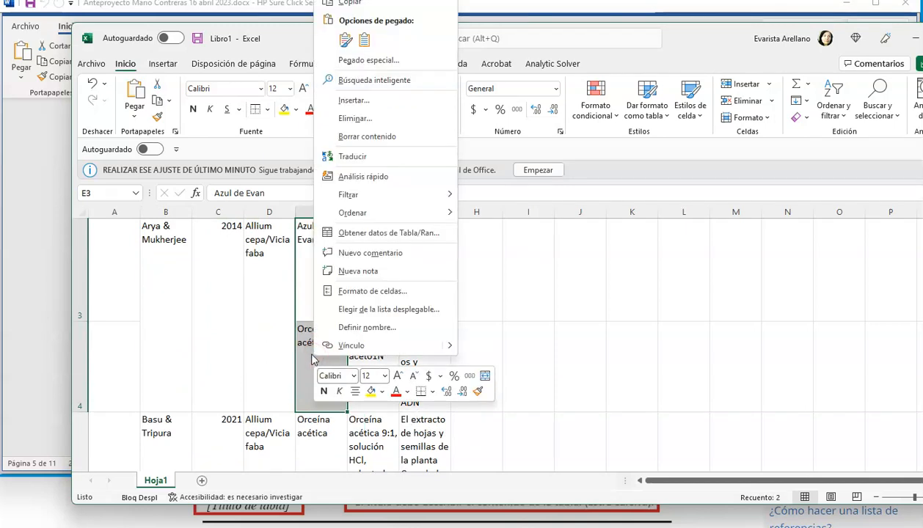
{"action": "left_click", "coordinate": [222, 347]}
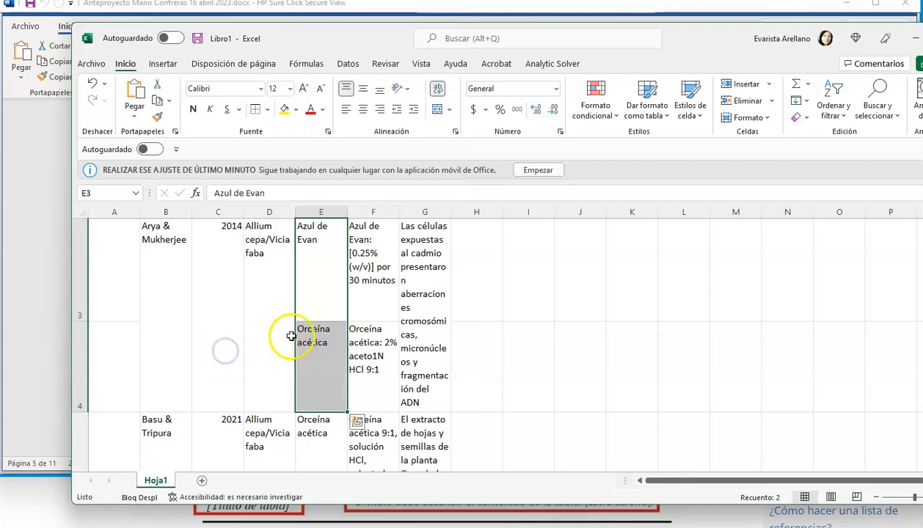
- Move the text "Orceína acética" from E4 to the end of E3, after "Azul de Evan"
{"action": "left_click", "coordinate": [339, 338]}
{"action": "double_click", "coordinate": [327, 335]}
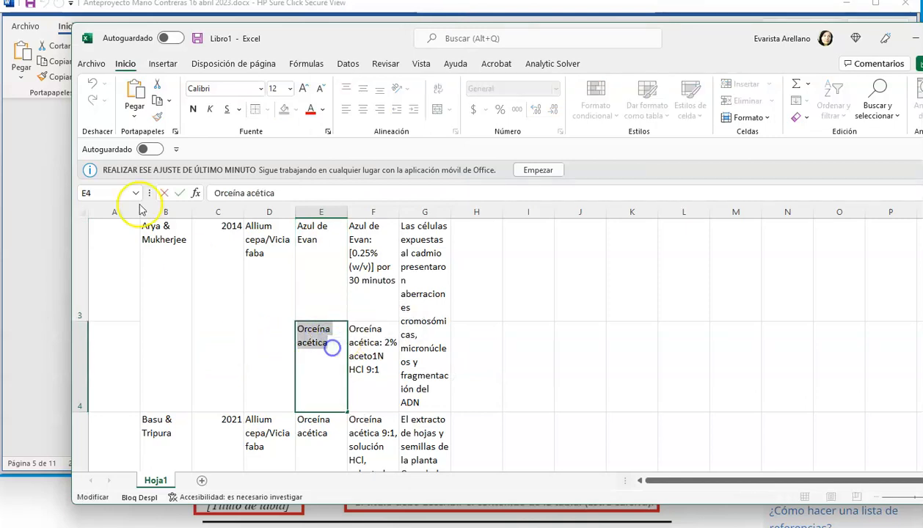
{"action": "left_click", "coordinate": [156, 86]}
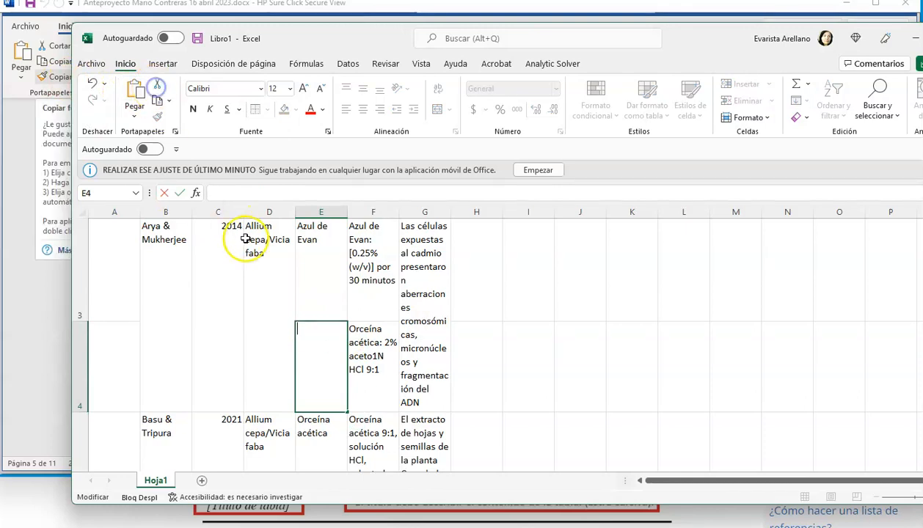
{"action": "left_click", "coordinate": [334, 242]}
{"action": "double_click", "coordinate": [314, 241]}
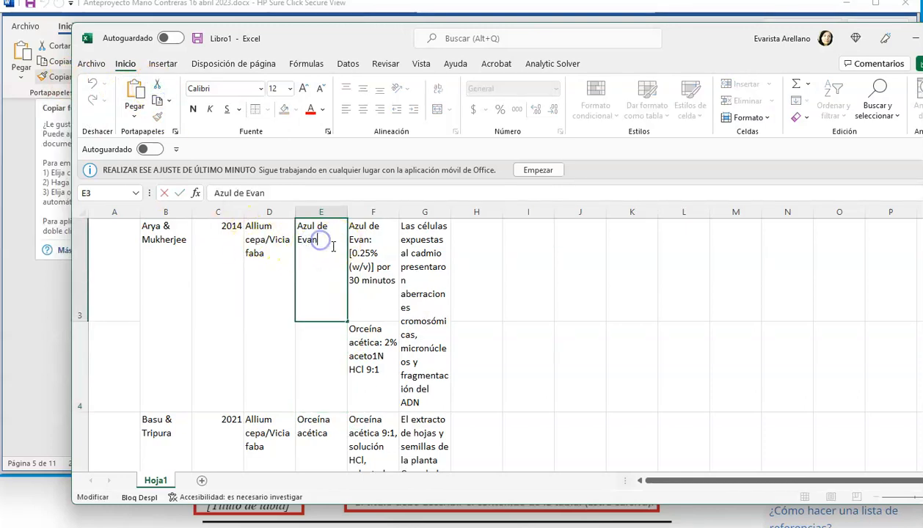
{"action": "key", "text": "Return"}
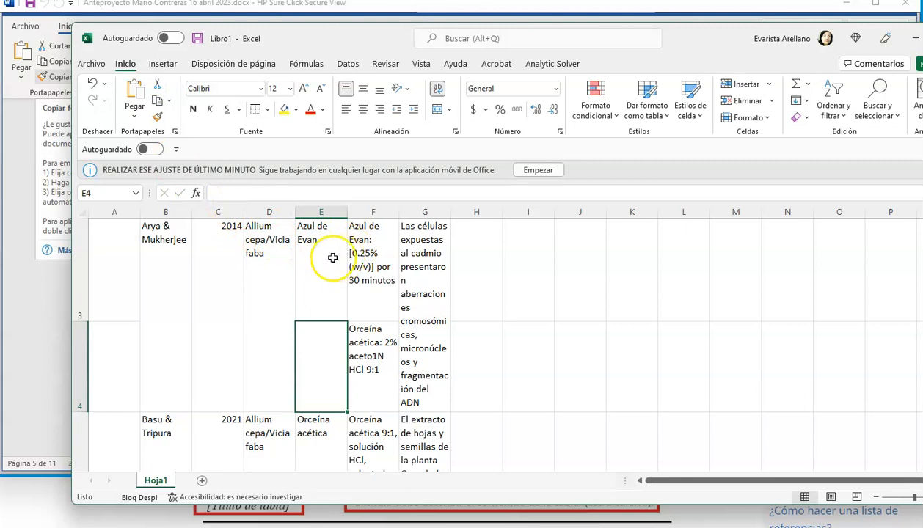
{"action": "left_click", "coordinate": [325, 242]}
{"action": "double_click", "coordinate": [326, 242]}
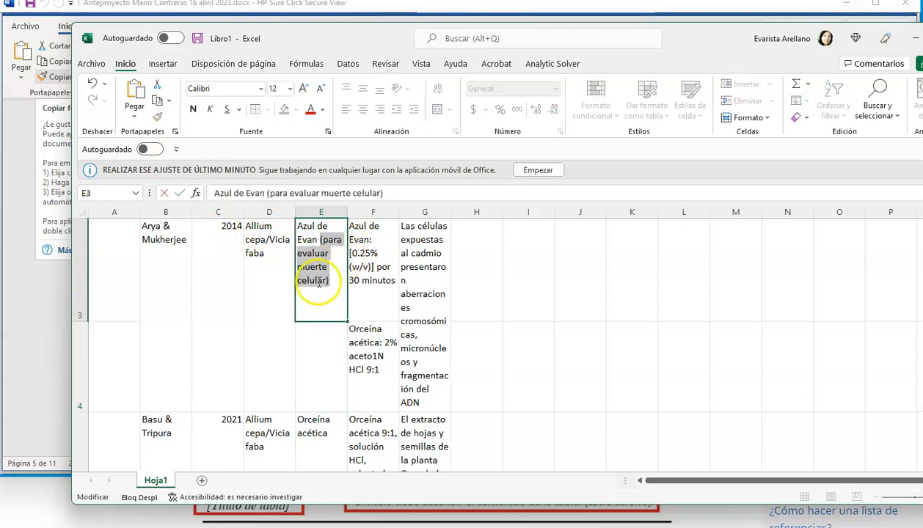
{"action": "left_click", "coordinate": [99, 83]}
{"action": "left_click", "coordinate": [136, 92]}
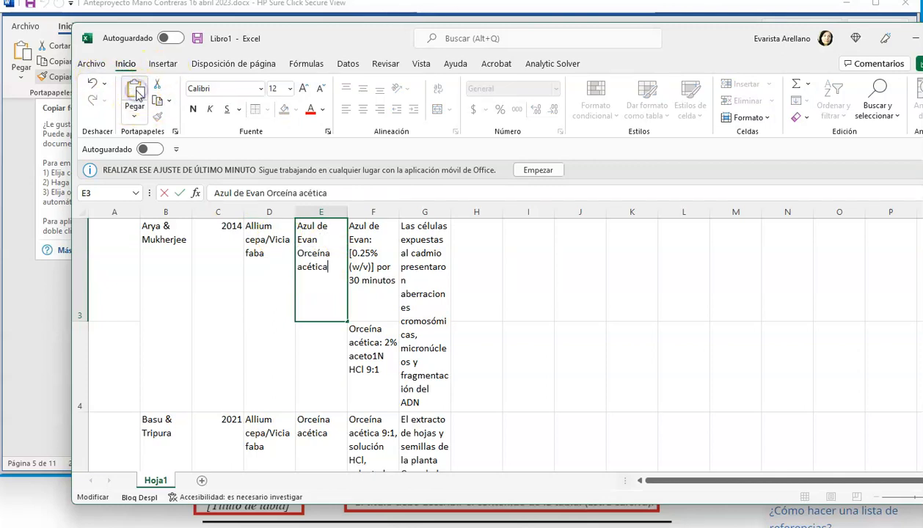
{"action": "left_click", "coordinate": [333, 381]}
- Add a period after "30 minutos" in F3 and move "Orceína acética: 2% aceto1N HCl 9:1" there from F4
{"action": "left_click", "coordinate": [373, 356]}
{"action": "double_click", "coordinate": [374, 357]}
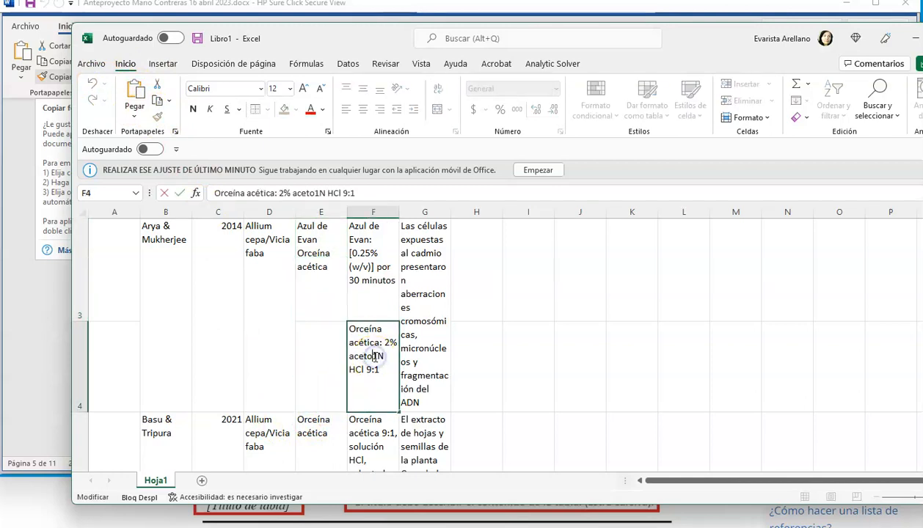
{"action": "left_click_drag", "start_coordinate": [350, 330], "coordinate": [379, 370]}
{"action": "key", "text": "ctrl+c"}
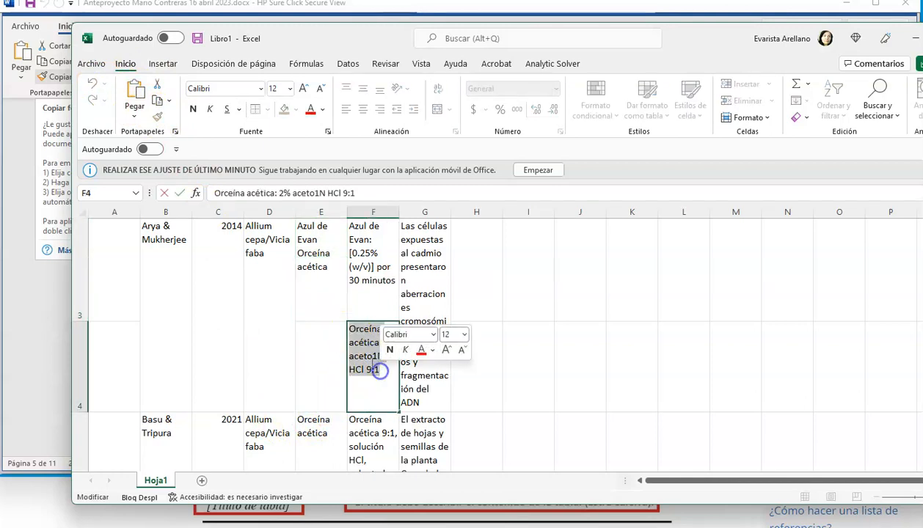
{"action": "left_click", "coordinate": [162, 87]}
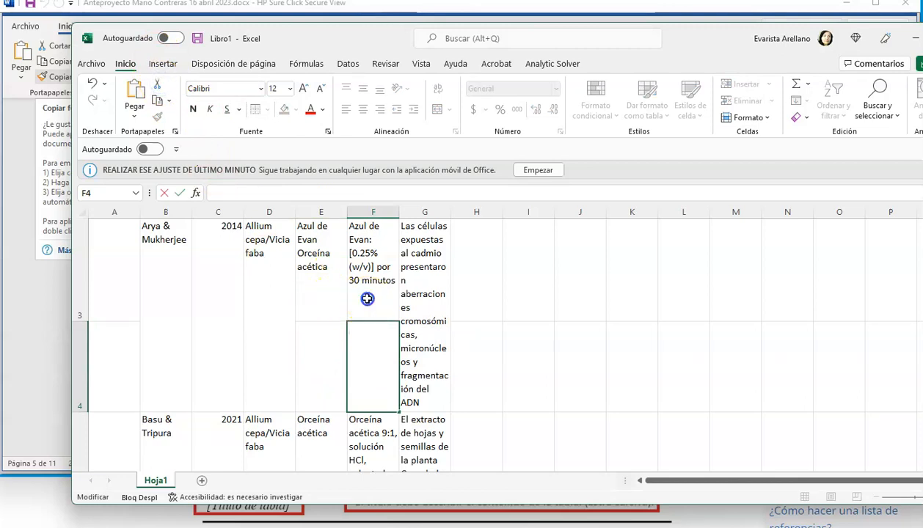
{"action": "left_click", "coordinate": [367, 298]}
{"action": "double_click", "coordinate": [386, 283]}
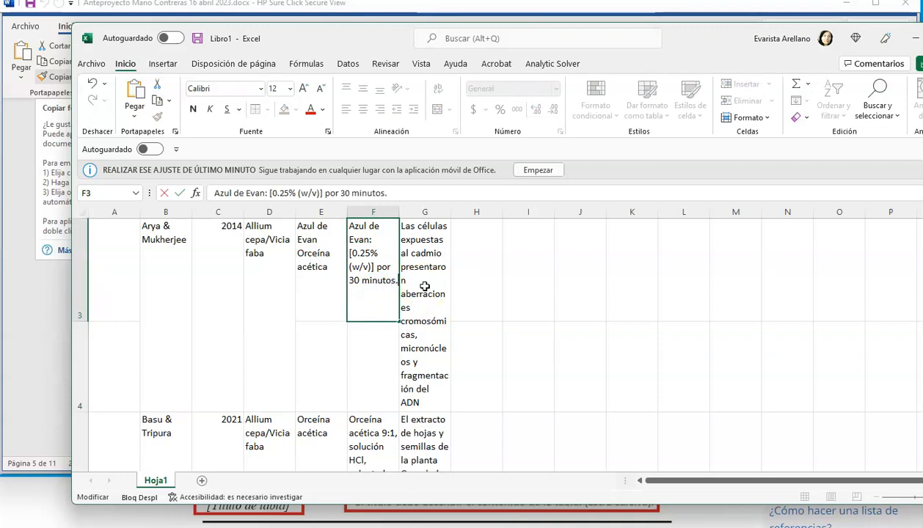
{"action": "left_click", "coordinate": [135, 90]}
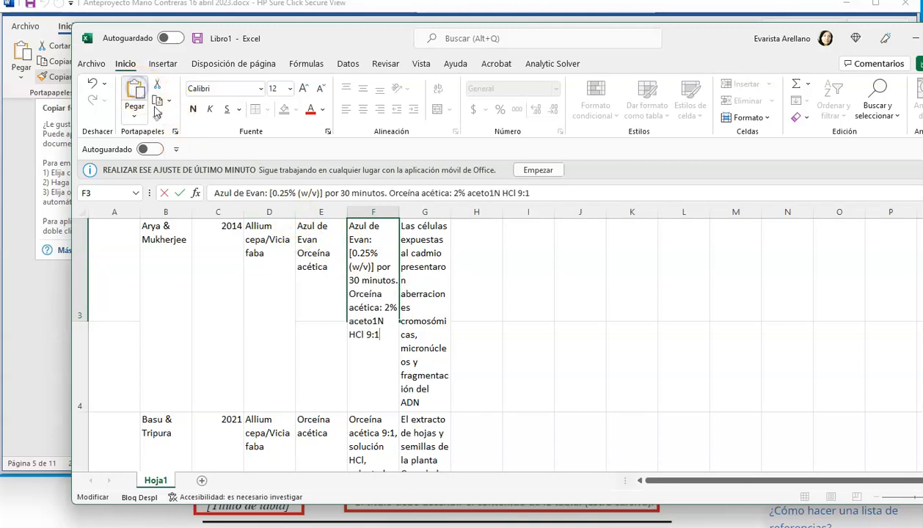
{"action": "left_click", "coordinate": [416, 274]}
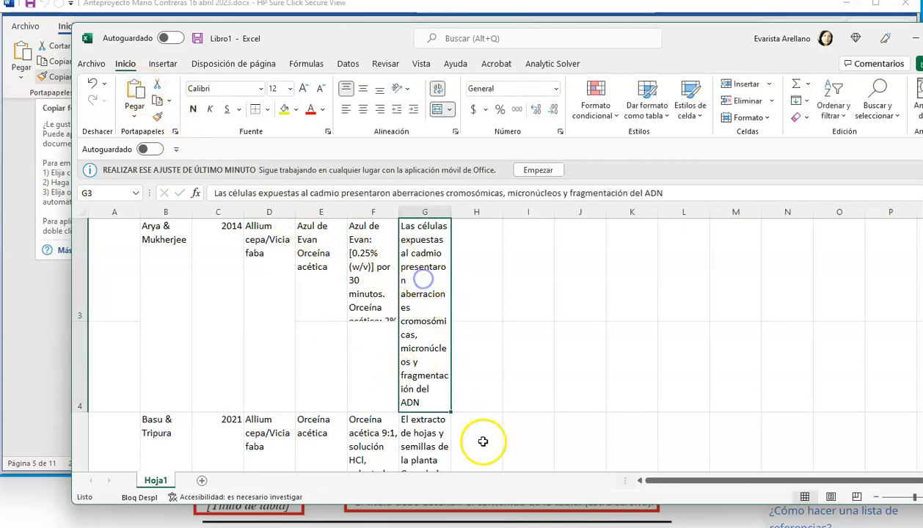
- Cut the main finding text from G3 and paste it back into the same cell
{"action": "left_click", "coordinate": [355, 355]}
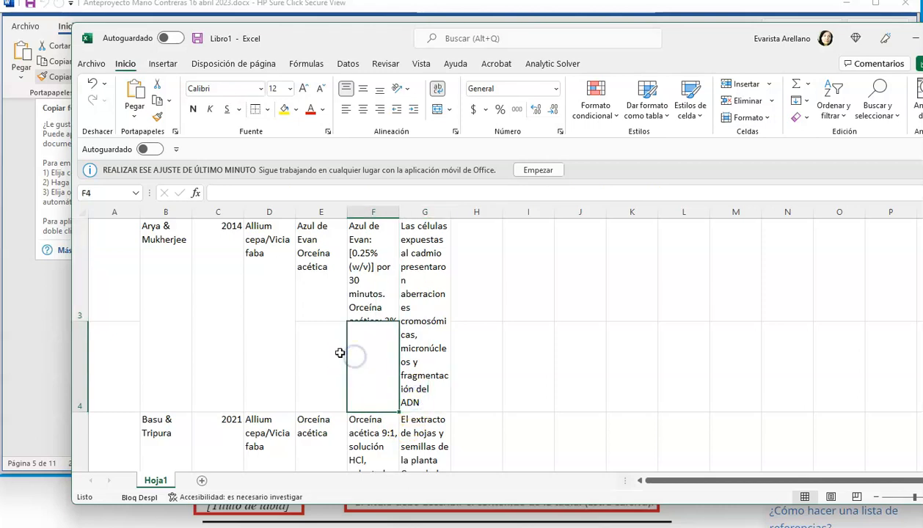
{"action": "left_click", "coordinate": [76, 361]}
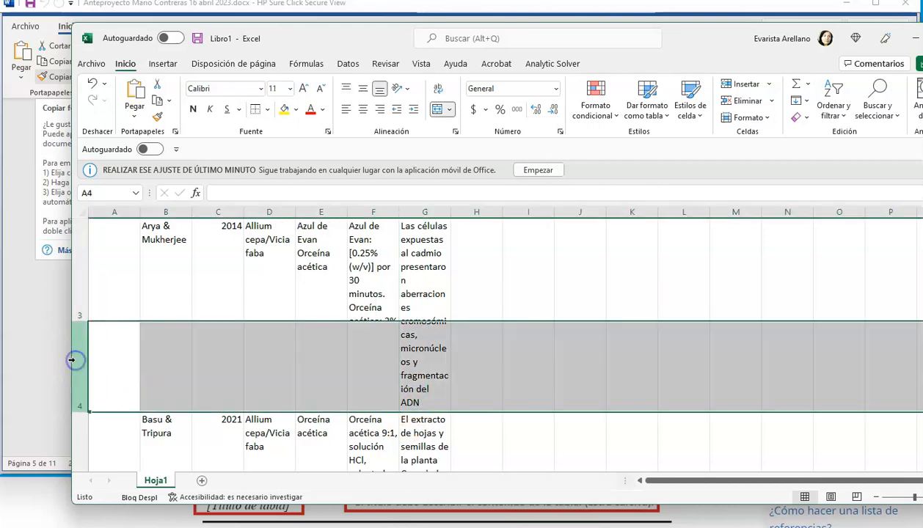
{"action": "left_click", "coordinate": [432, 361]}
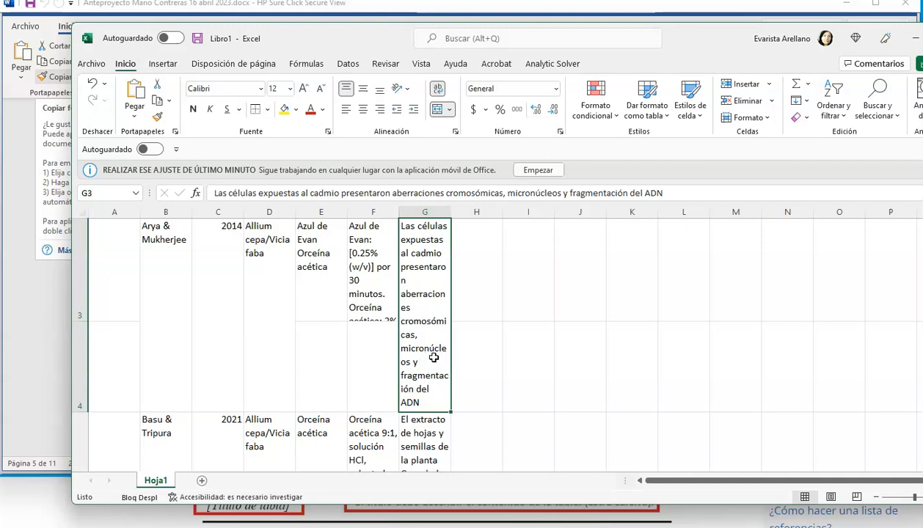
{"action": "left_click_drag", "start_coordinate": [211, 193], "coordinate": [705, 196]}
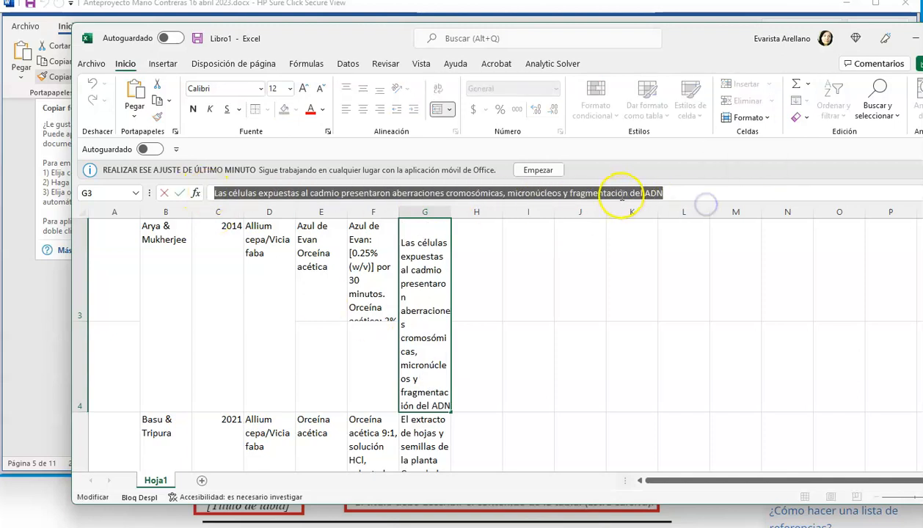
{"action": "right_click", "coordinate": [621, 195]}
{"action": "left_click", "coordinate": [647, 204]}
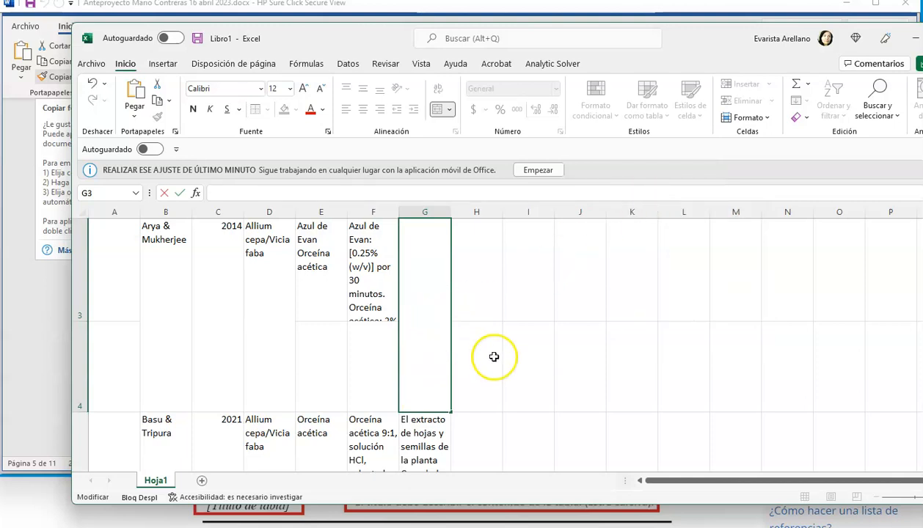
{"action": "scroll", "coordinate": [495, 355], "scroll_direction": "up", "scroll_amount": 3}
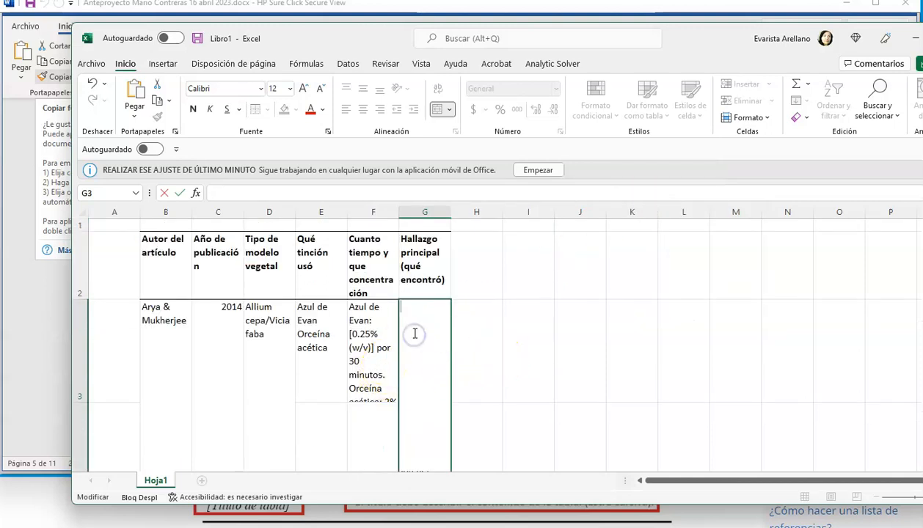
{"action": "right_click", "coordinate": [414, 316]}
{"action": "left_click", "coordinate": [442, 382]}
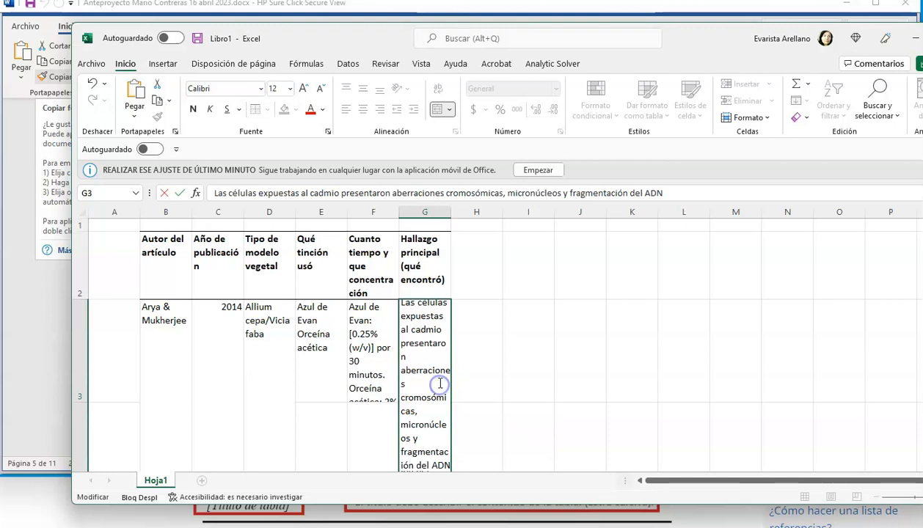
{"action": "scroll", "coordinate": [494, 423], "scroll_direction": "down", "scroll_amount": 3}
{"action": "left_click", "coordinate": [317, 324]}
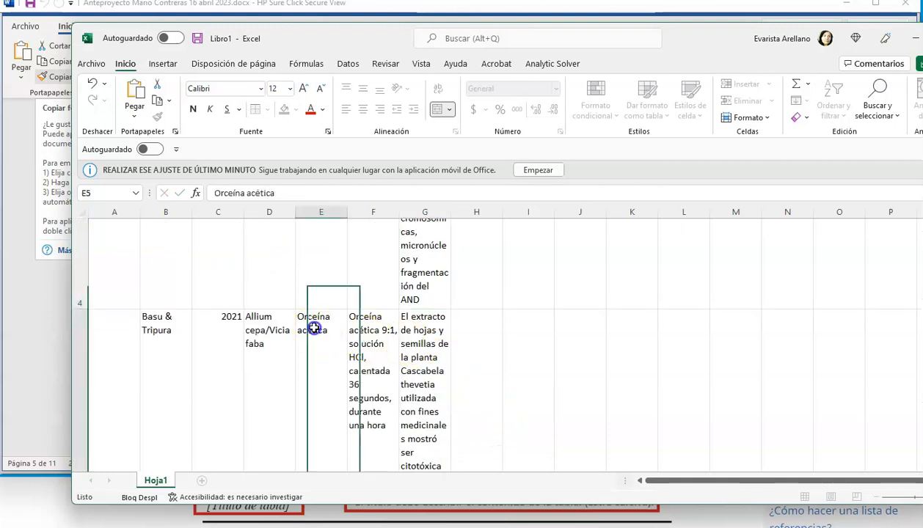
- Delete row 4, the leftover row beneath the 2014 article's entry
{"action": "scroll", "coordinate": [471, 314], "scroll_direction": "up", "scroll_amount": 3}
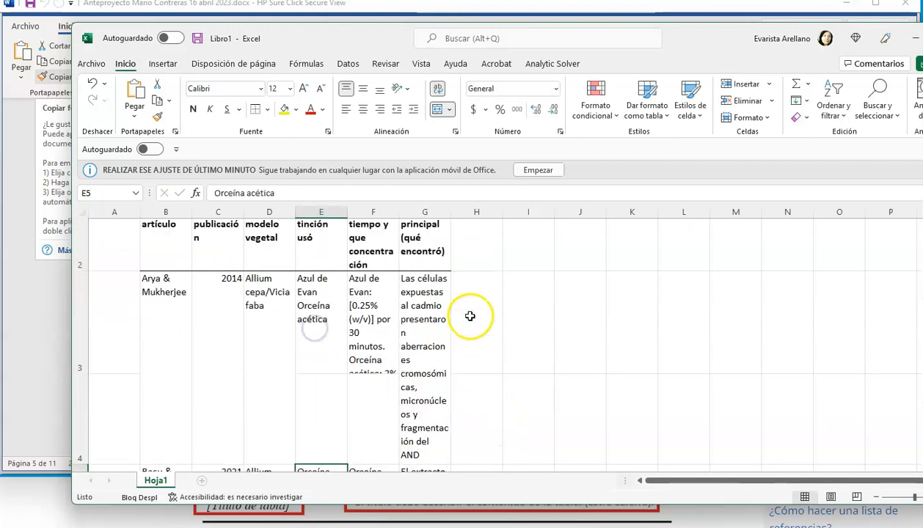
{"action": "left_click", "coordinate": [424, 320]}
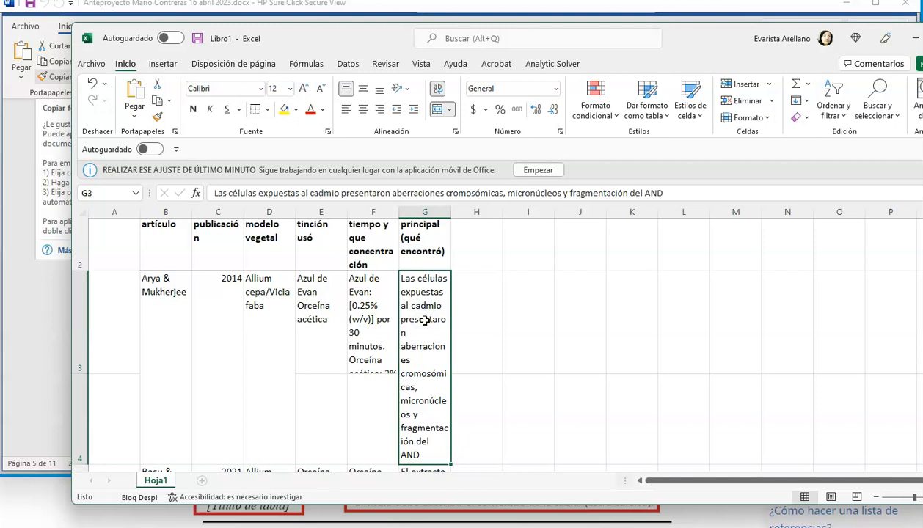
{"action": "left_click", "coordinate": [76, 413]}
{"action": "right_click", "coordinate": [78, 413]}
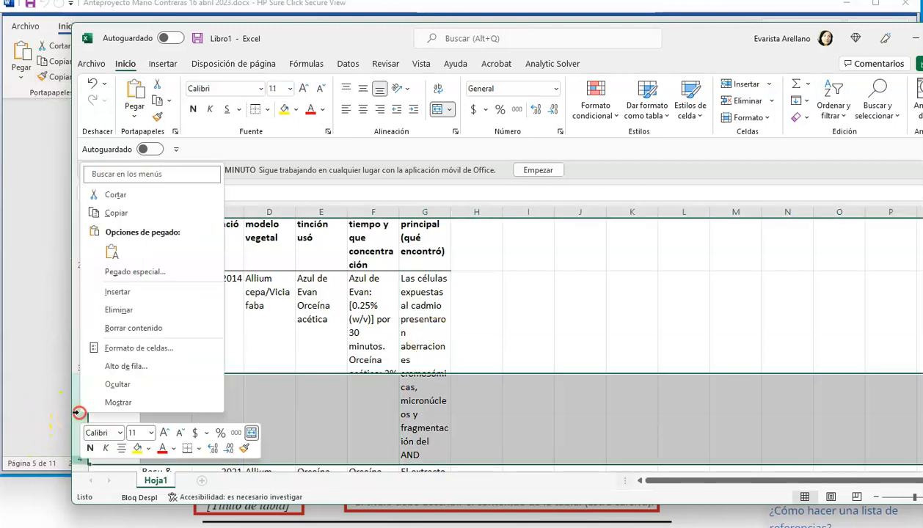
{"action": "left_click", "coordinate": [123, 309]}
- Delete the empty row 5 between the 2021 and 2017 article entries
{"action": "scroll", "coordinate": [368, 381], "scroll_direction": "down", "scroll_amount": 2}
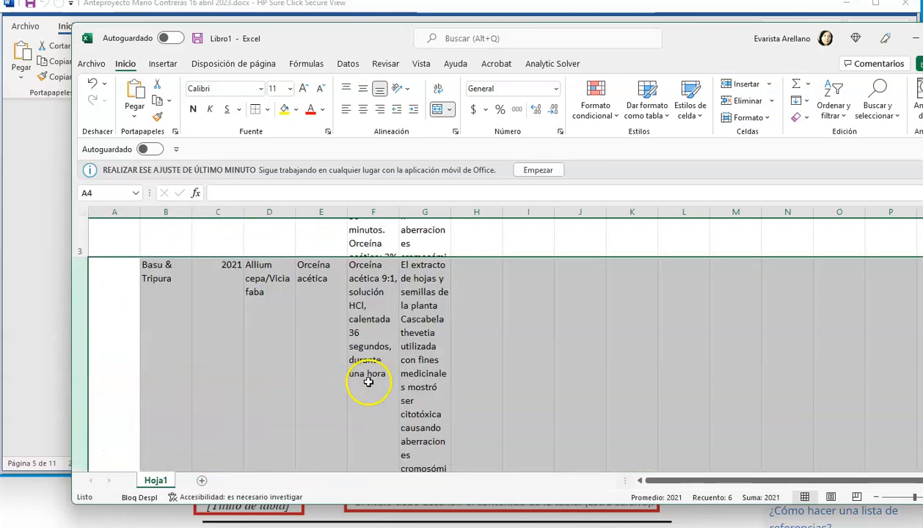
{"action": "scroll", "coordinate": [487, 429], "scroll_direction": "down", "scroll_amount": 4}
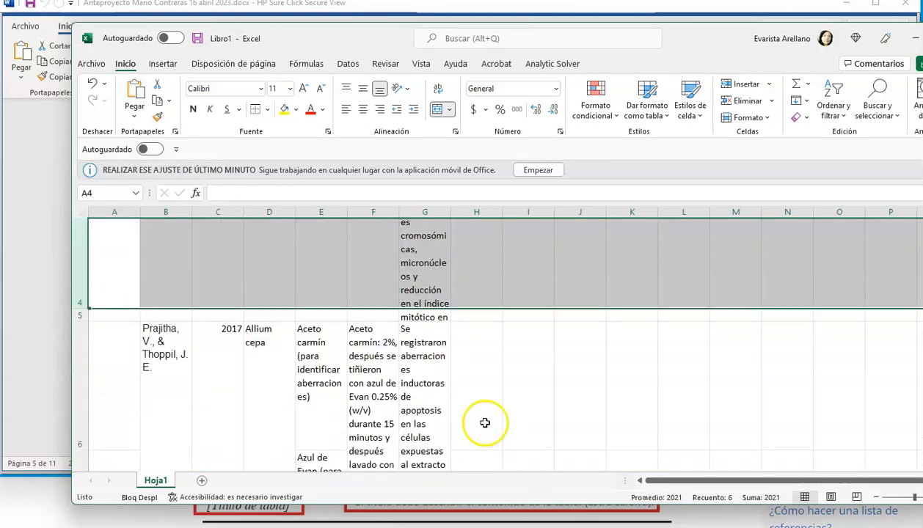
{"action": "left_click", "coordinate": [438, 303]}
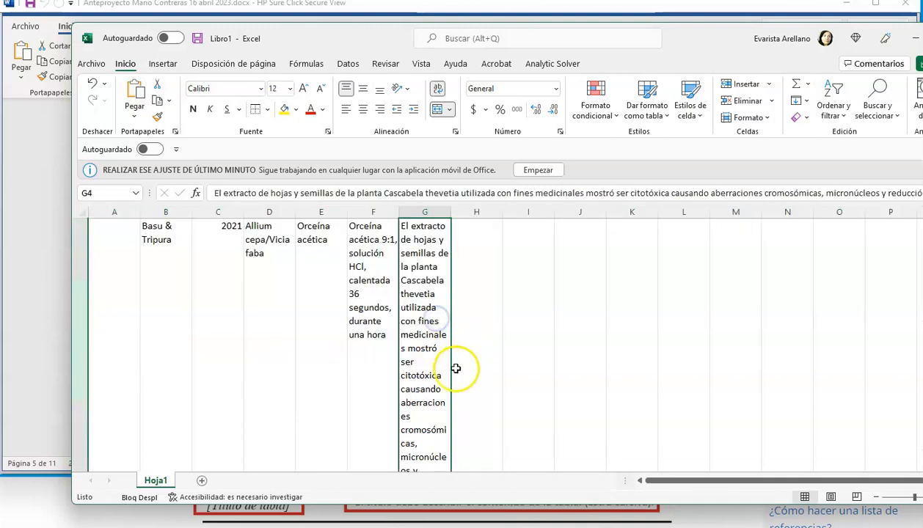
{"action": "scroll", "coordinate": [455, 369], "scroll_direction": "down", "scroll_amount": 3}
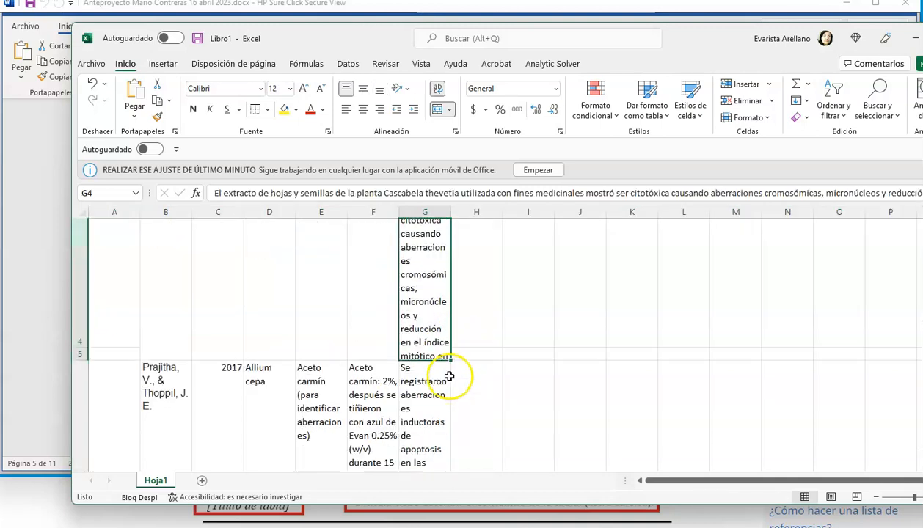
{"action": "left_click", "coordinate": [78, 355]}
{"action": "right_click", "coordinate": [78, 352]}
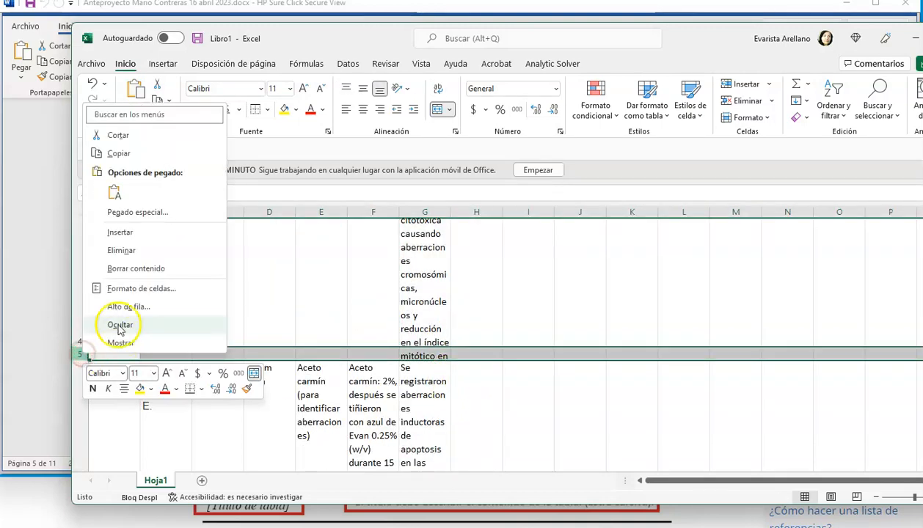
{"action": "left_click", "coordinate": [108, 250]}
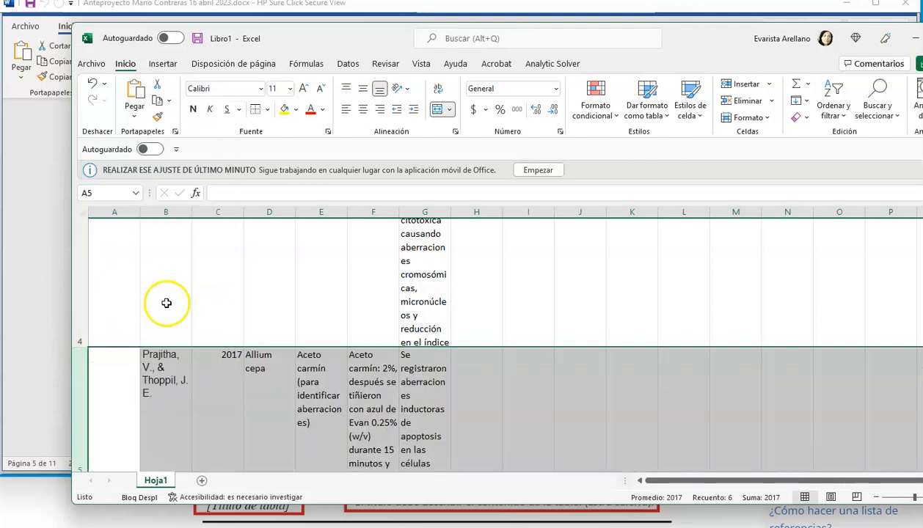
{"action": "scroll", "coordinate": [418, 323], "scroll_direction": "up", "scroll_amount": 3}
{"action": "left_click", "coordinate": [418, 323]}
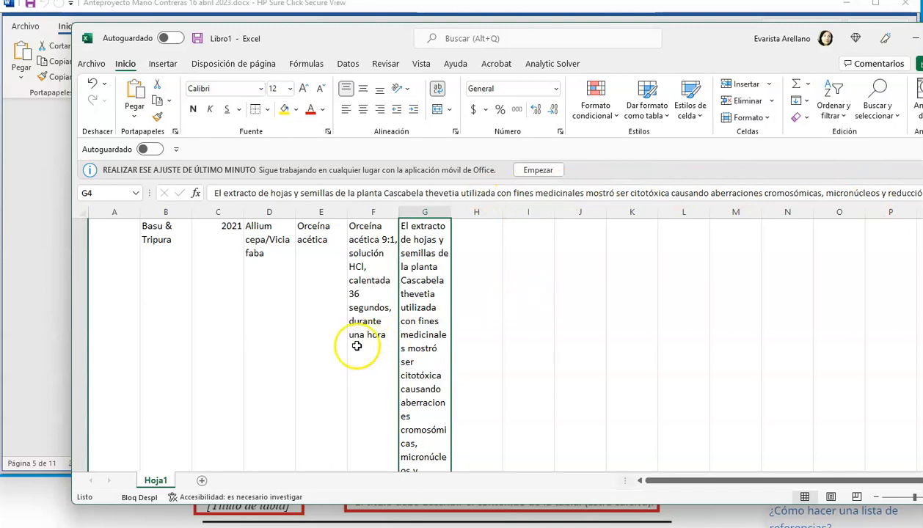
{"action": "scroll", "coordinate": [357, 345], "scroll_direction": "down", "scroll_amount": 3}
{"action": "scroll", "coordinate": [374, 381], "scroll_direction": "down", "scroll_amount": 2}
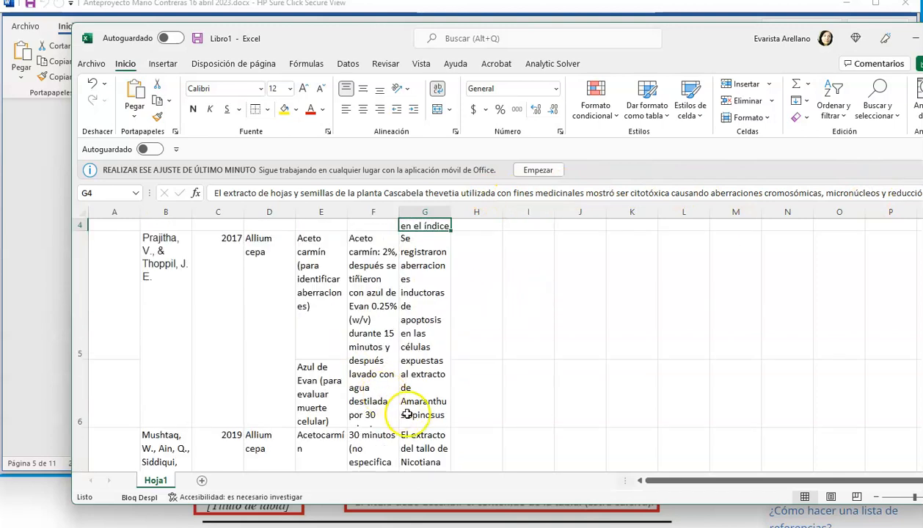
{"action": "left_click", "coordinate": [306, 396]}
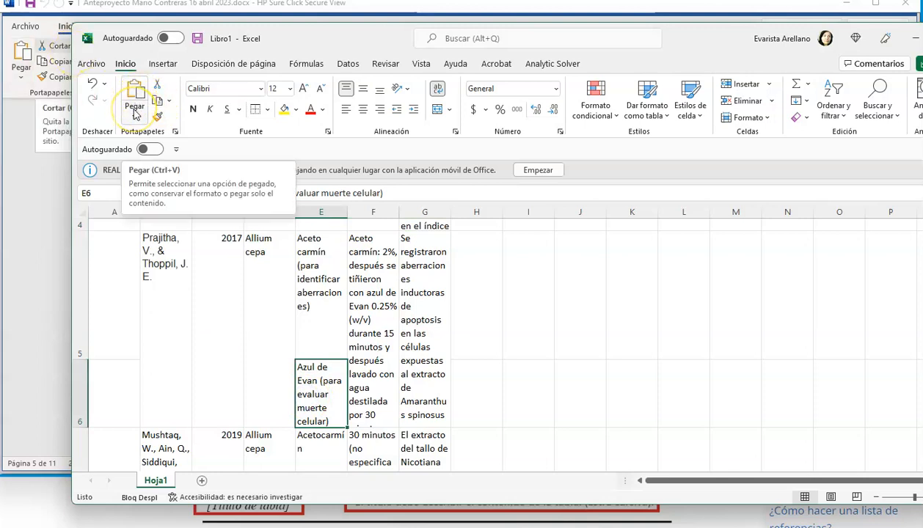
{"action": "left_click", "coordinate": [156, 84]}
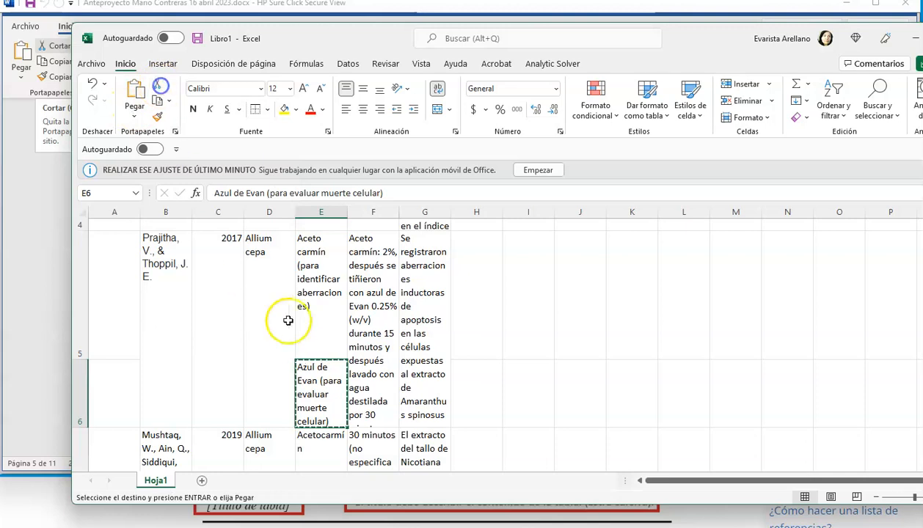
{"action": "left_click", "coordinate": [317, 317]}
{"action": "double_click", "coordinate": [318, 314]}
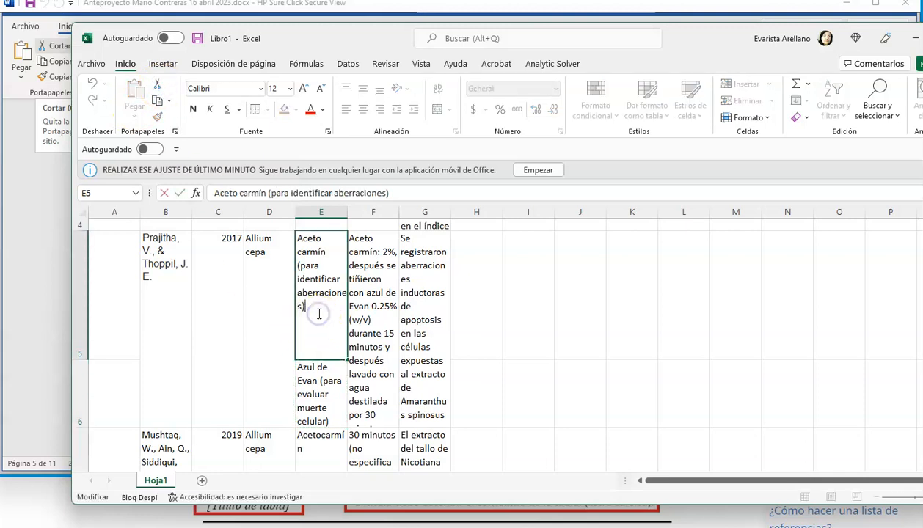
- Copy "Azul de Evan (para evaluar muerte celular)" from E6 and append it to the end of the text in E5
{"action": "left_click", "coordinate": [330, 383]}
{"action": "double_click", "coordinate": [318, 367]}
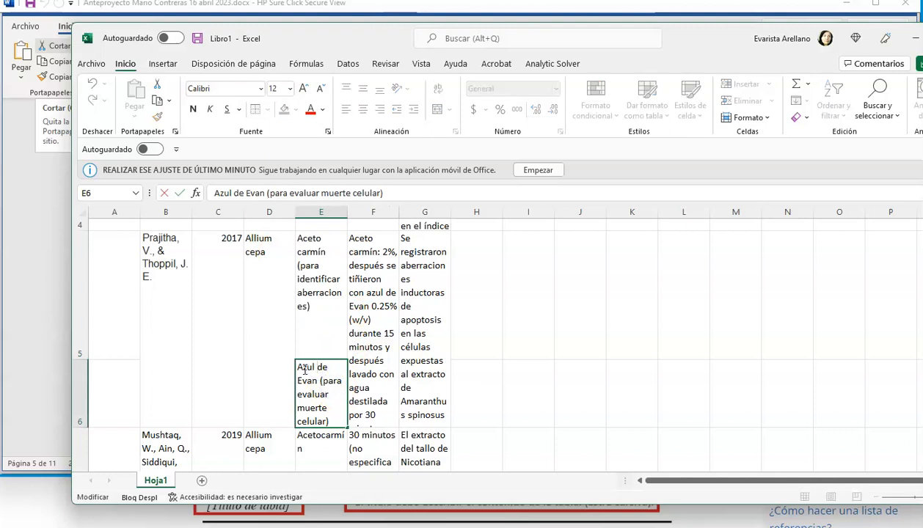
{"action": "left_click_drag", "start_coordinate": [321, 376], "coordinate": [336, 420]}
{"action": "left_click", "coordinate": [156, 102]}
{"action": "left_click", "coordinate": [304, 304]}
{"action": "double_click", "coordinate": [305, 303]}
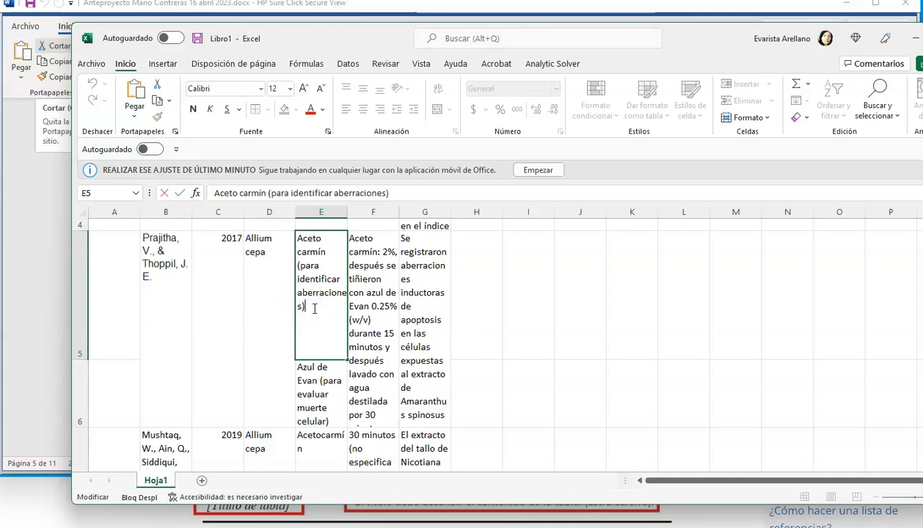
{"action": "left_click", "coordinate": [132, 110]}
{"action": "left_click", "coordinate": [530, 388]}
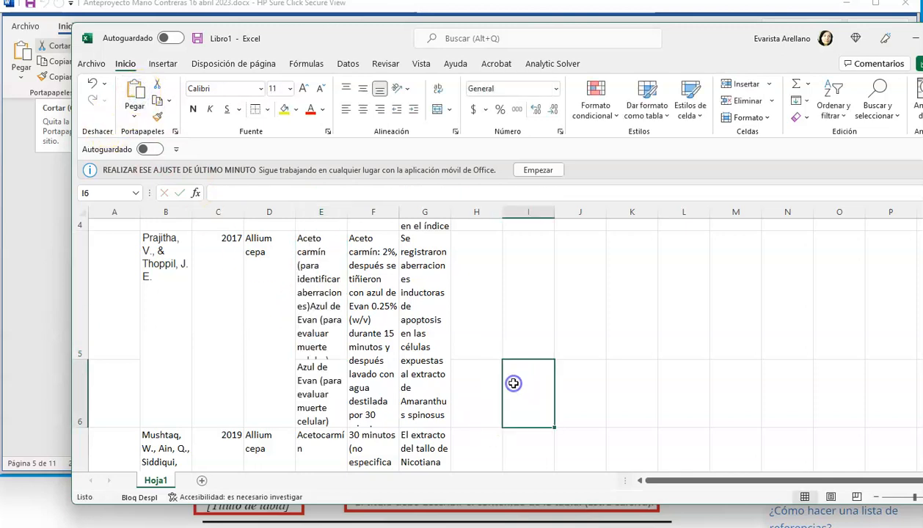
- Clear the duplicated Azul de Evan text from cell E6
{"action": "left_click", "coordinate": [321, 320]}
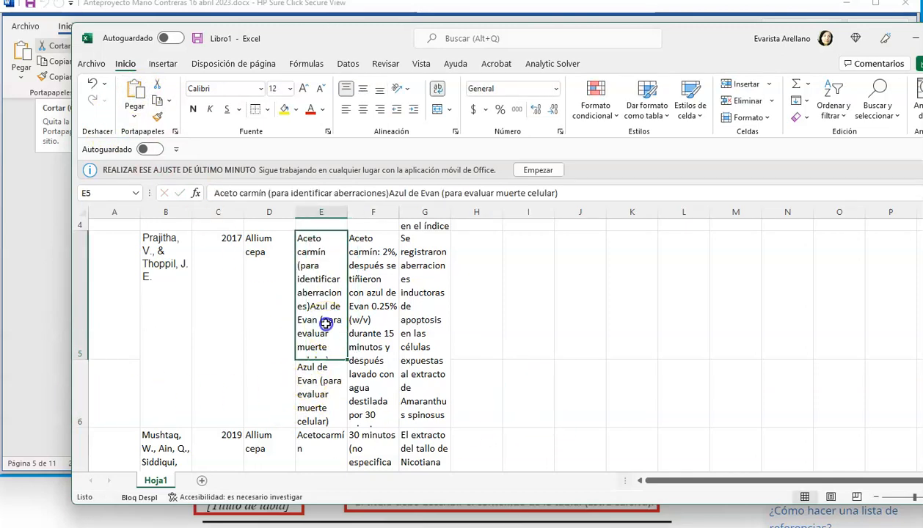
{"action": "left_click", "coordinate": [317, 400]}
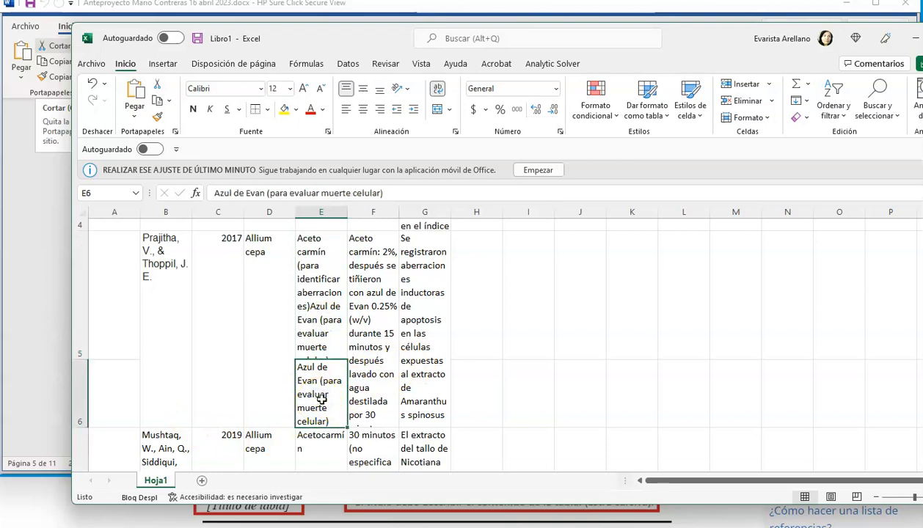
{"action": "key", "text": "Delete"}
{"action": "left_click", "coordinate": [523, 353]}
- Increase the height of row 6 to reveal the full text of the 2017 entry's merged cells
{"action": "left_click", "coordinate": [374, 370]}
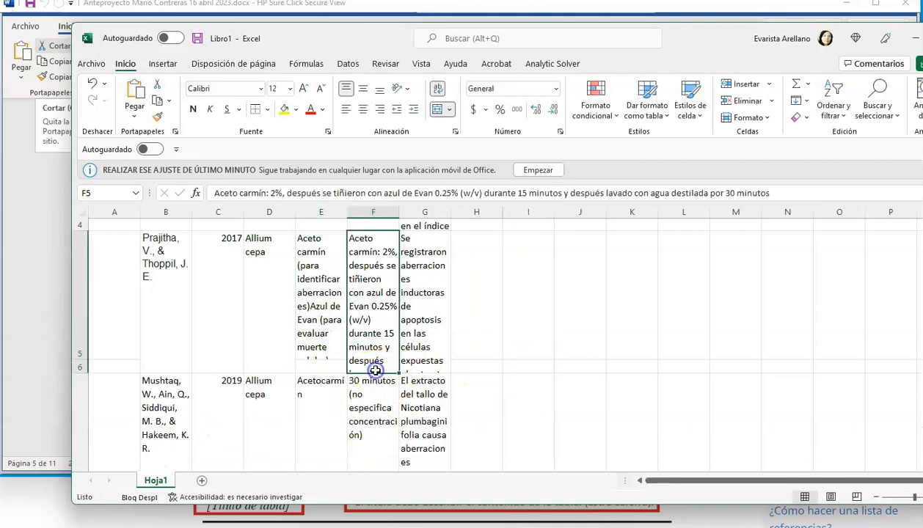
{"action": "left_click_drag", "start_coordinate": [79, 374], "coordinate": [81, 467]}
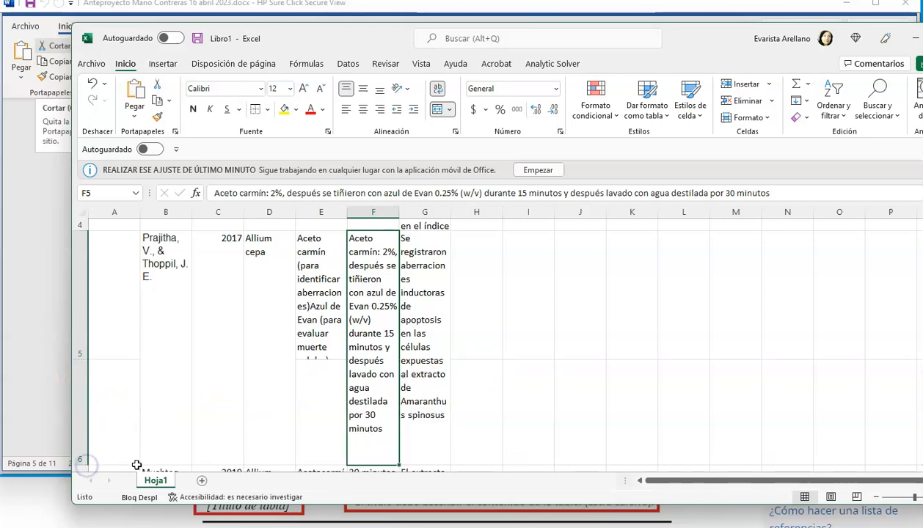
{"action": "left_click", "coordinate": [420, 394]}
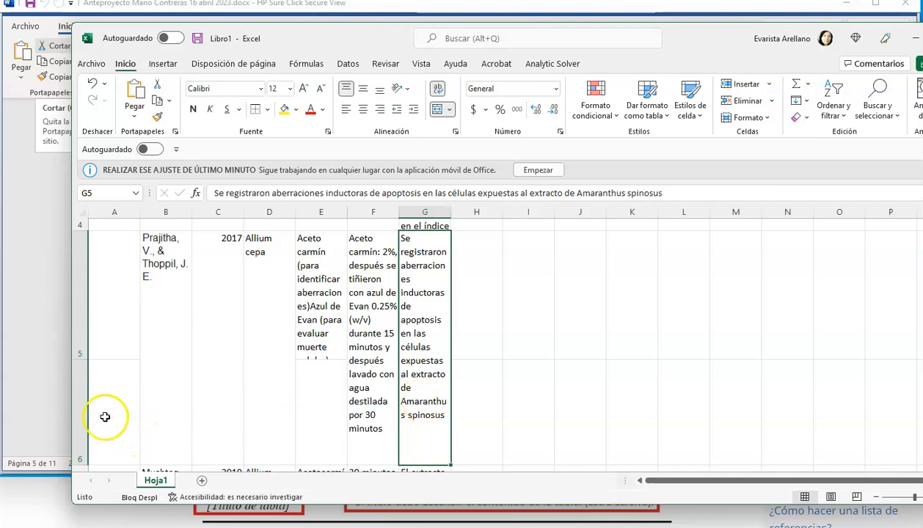
- Delete row 6, the leftover row beneath the 2017 article's entry
{"action": "left_click", "coordinate": [75, 408]}
{"action": "right_click", "coordinate": [77, 410]}
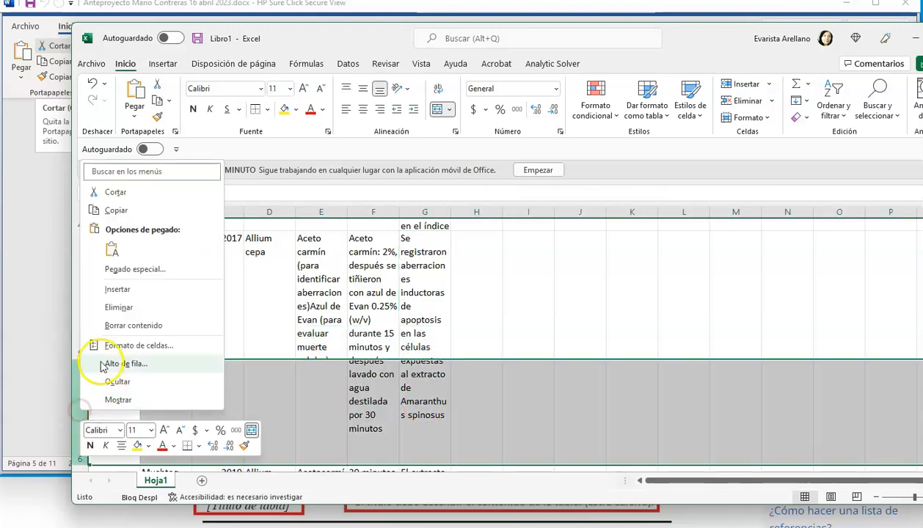
{"action": "left_click", "coordinate": [114, 309]}
{"action": "left_click", "coordinate": [524, 380]}
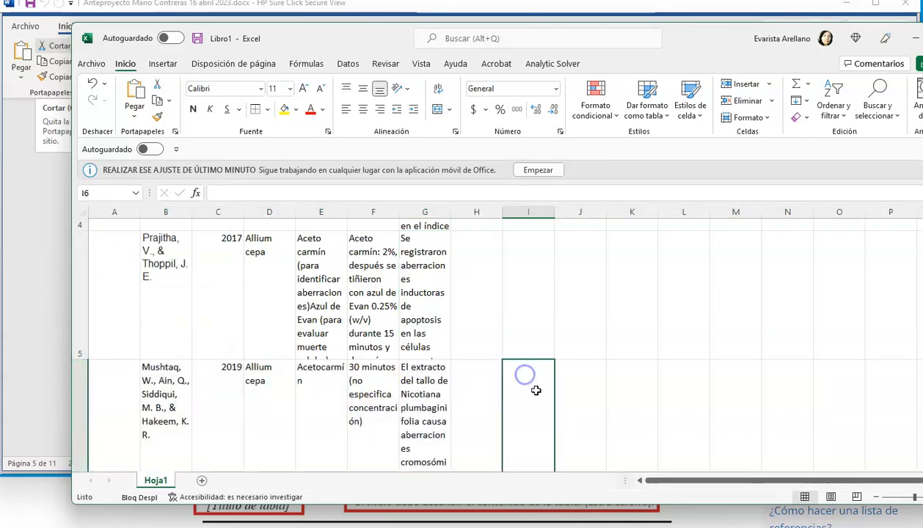
- Add a bottom border across A6:G6, beneath the 2019 article's entry that closes the table
{"action": "scroll", "coordinate": [345, 400], "scroll_direction": "down", "scroll_amount": 2}
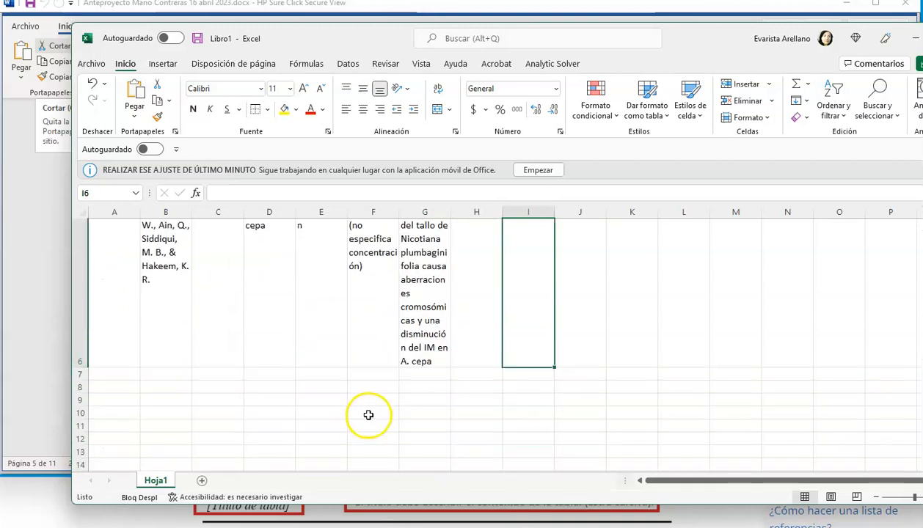
{"action": "scroll", "coordinate": [368, 415], "scroll_direction": "up", "scroll_amount": 1}
{"action": "left_click_drag", "start_coordinate": [121, 344], "coordinate": [419, 376]}
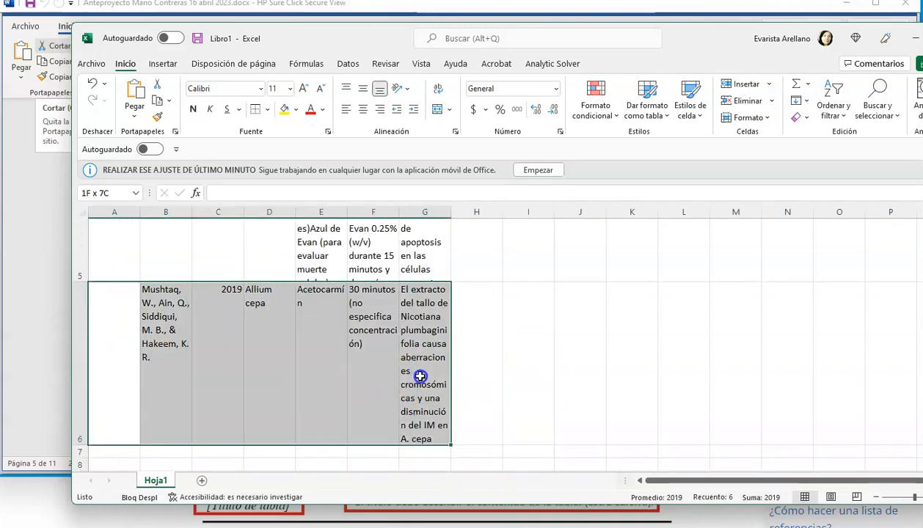
{"action": "left_click", "coordinate": [267, 110]}
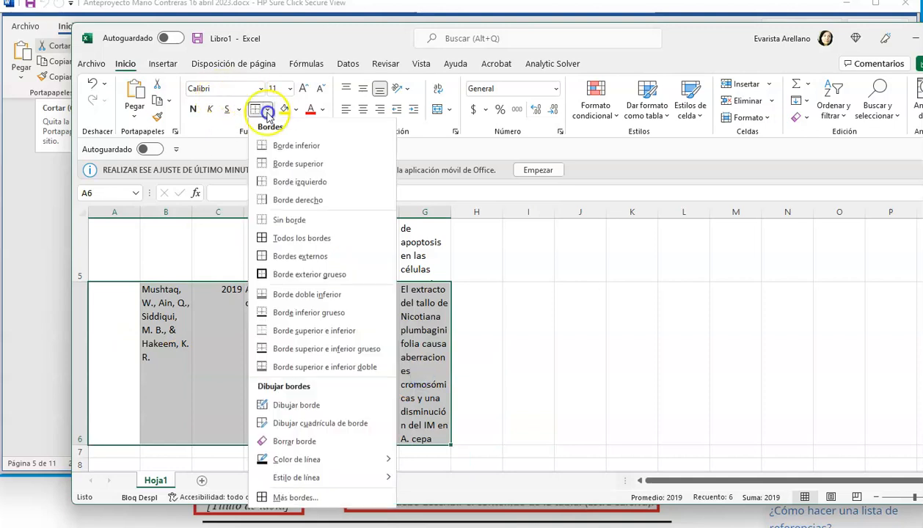
{"action": "left_click", "coordinate": [280, 145]}
{"action": "left_click", "coordinate": [403, 326]}
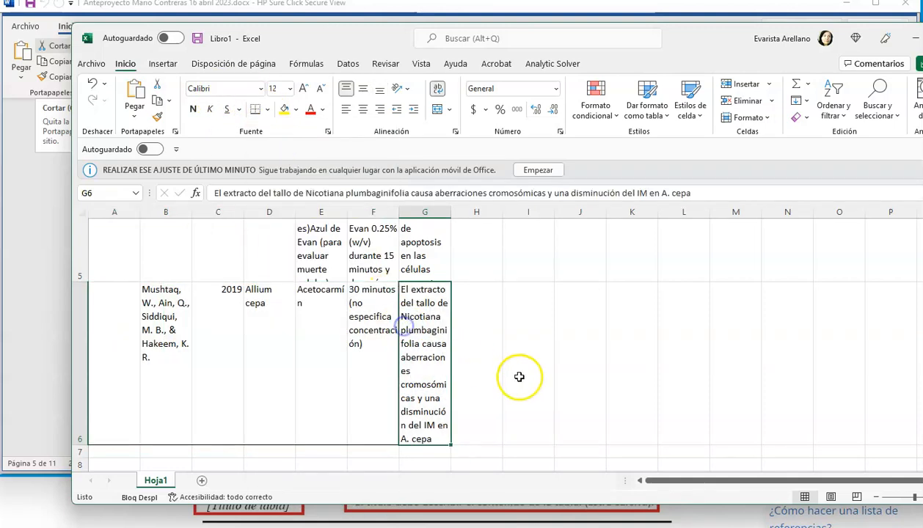
{"action": "left_click", "coordinate": [139, 317]}
{"action": "left_click_drag", "start_coordinate": [140, 319], "coordinate": [91, 328]}
- Add a bottom border beneath each of the 2014, 2021 and 2017 entries, in B3:G3, B4:G4 and B5:G5
{"action": "scroll", "coordinate": [731, 295], "scroll_direction": "up", "scroll_amount": 5}
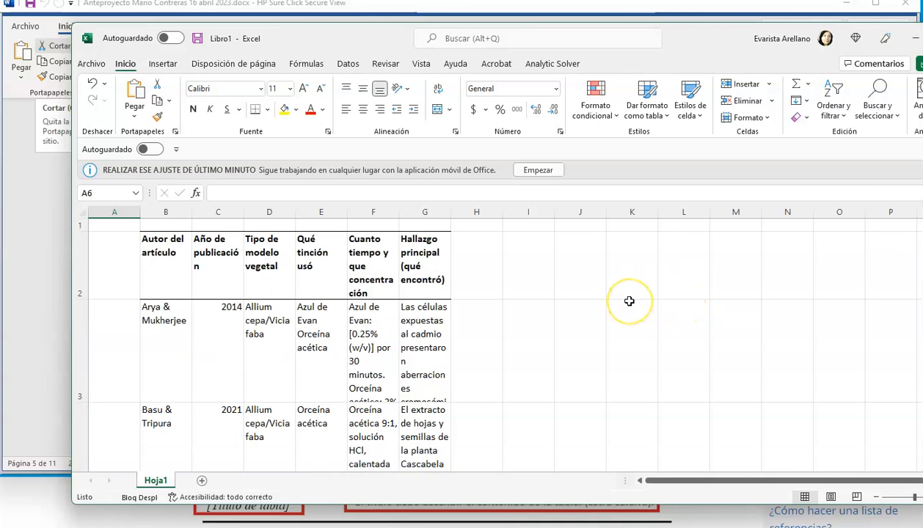
{"action": "left_click_drag", "start_coordinate": [145, 346], "coordinate": [410, 357]}
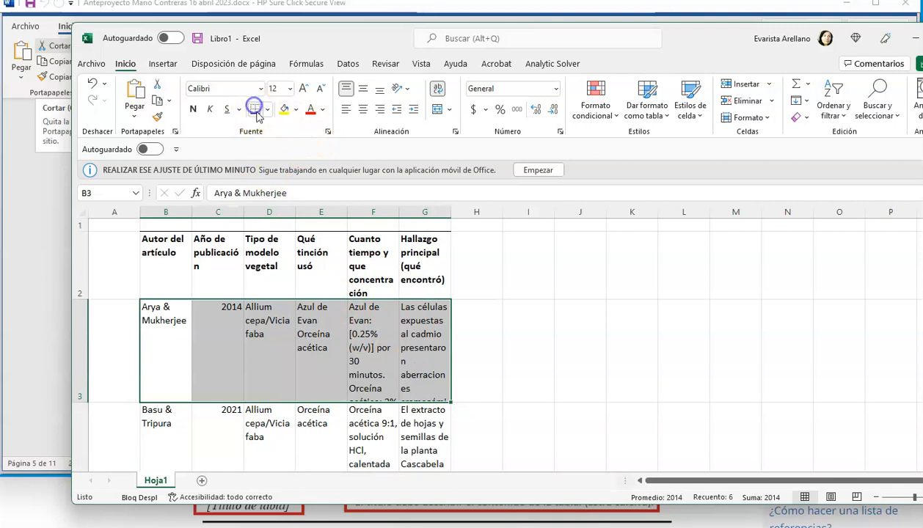
{"action": "scroll", "coordinate": [341, 257], "scroll_direction": "down", "scroll_amount": 1}
{"action": "left_click_drag", "start_coordinate": [157, 349], "coordinate": [415, 381]}
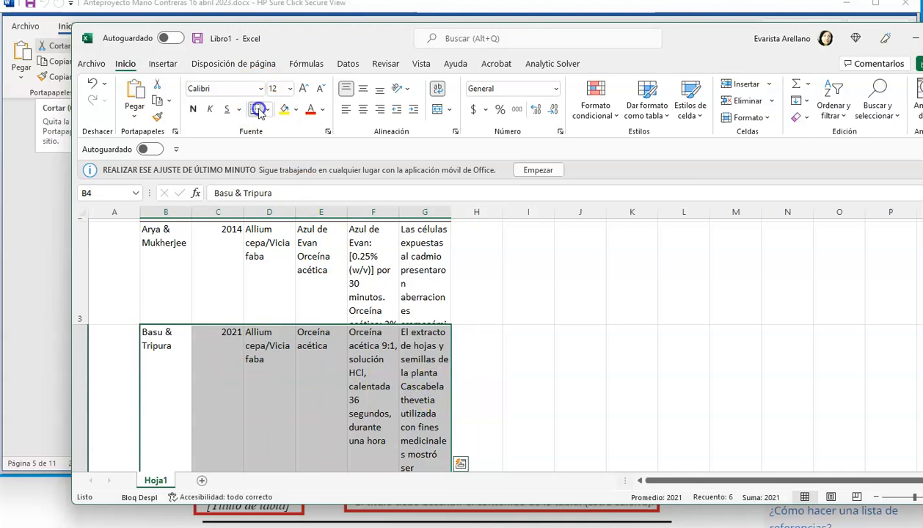
{"action": "scroll", "coordinate": [292, 269], "scroll_direction": "down", "scroll_amount": 2}
{"action": "left_click_drag", "start_coordinate": [170, 339], "coordinate": [416, 376]}
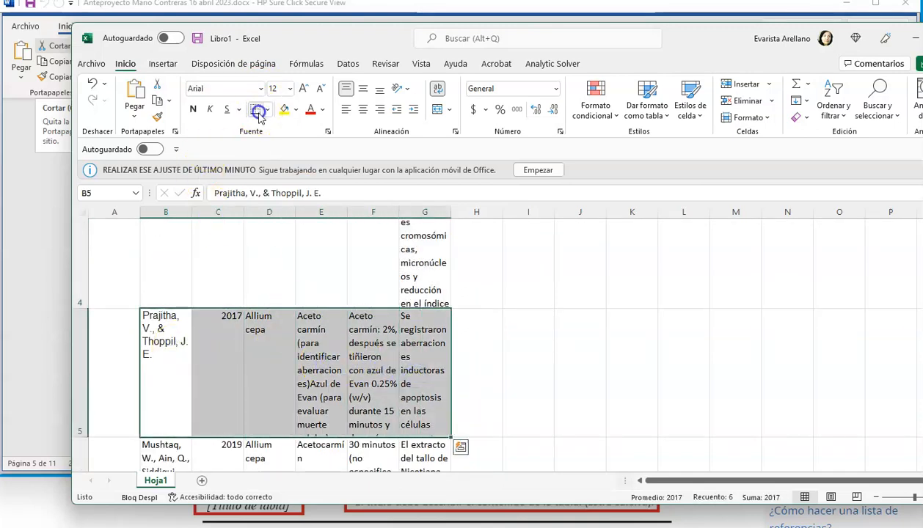
{"action": "scroll", "coordinate": [297, 294], "scroll_direction": "down", "scroll_amount": 2}
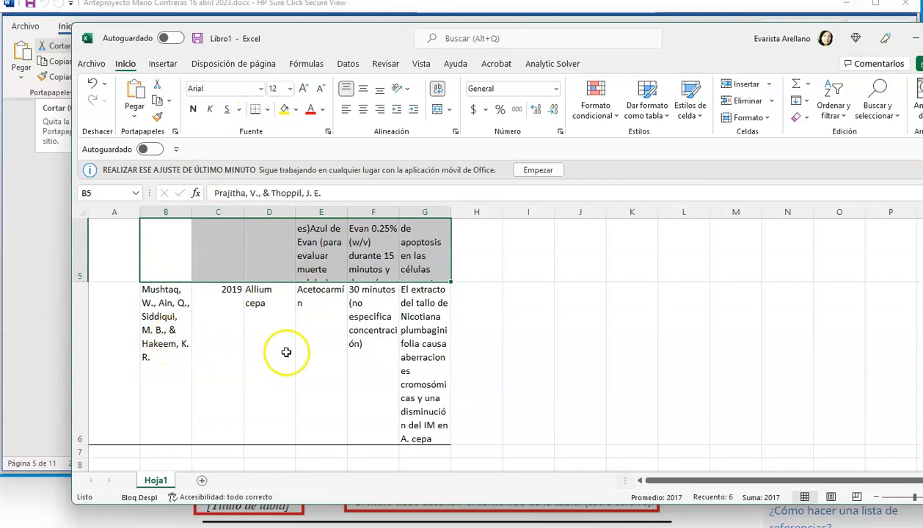
{"action": "scroll", "coordinate": [438, 312], "scroll_direction": "up", "scroll_amount": 4}
{"action": "left_click_drag", "start_coordinate": [155, 254], "coordinate": [422, 460]}
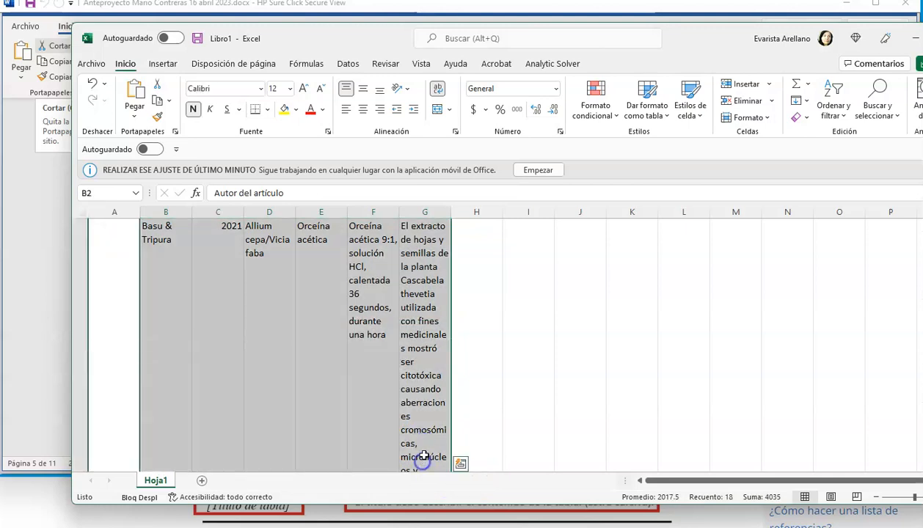
{"action": "scroll", "coordinate": [424, 449], "scroll_direction": "down", "scroll_amount": 2}
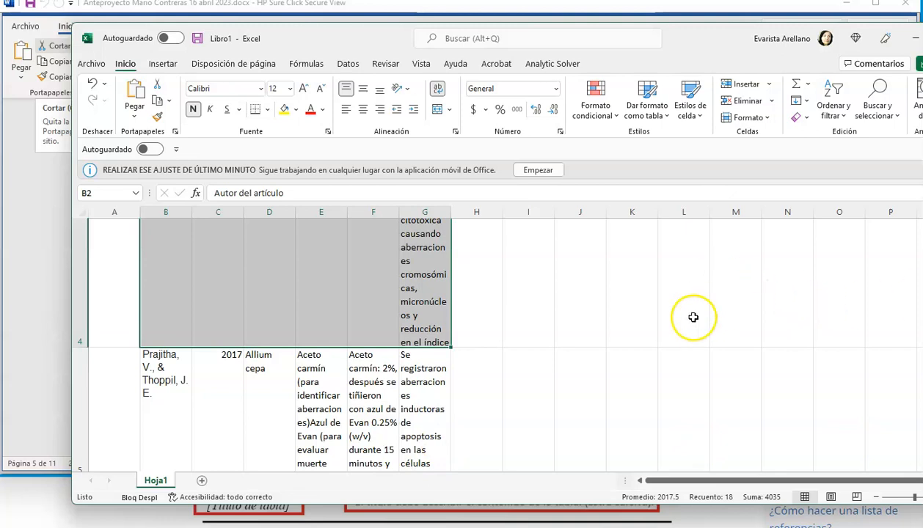
{"action": "scroll", "coordinate": [682, 313], "scroll_direction": "down", "scroll_amount": 1}
{"action": "scroll", "coordinate": [356, 315], "scroll_direction": "up", "scroll_amount": 2}
{"action": "scroll", "coordinate": [378, 321], "scroll_direction": "up", "scroll_amount": 2}
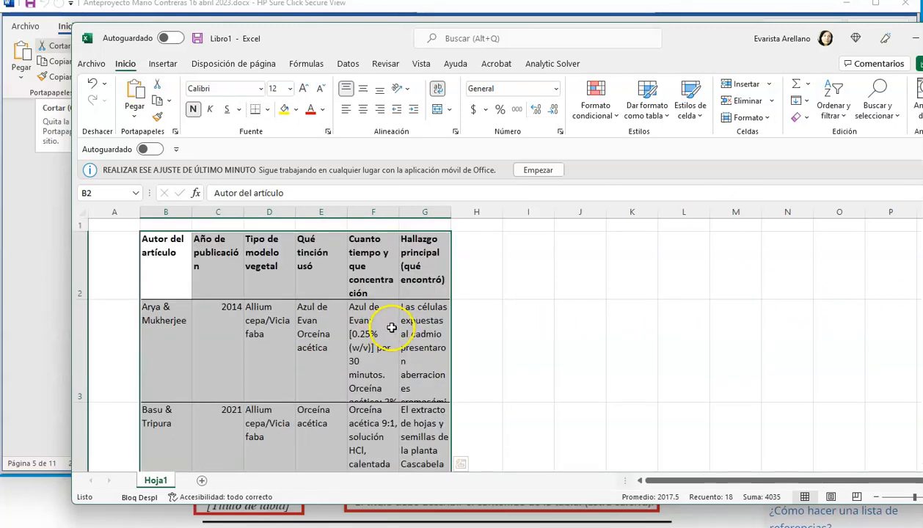
{"action": "left_click", "coordinate": [552, 303]}
- Copy the whole table in B2:G6 and switch to the research proposal document in Word
{"action": "left_click_drag", "start_coordinate": [167, 249], "coordinate": [410, 370]}
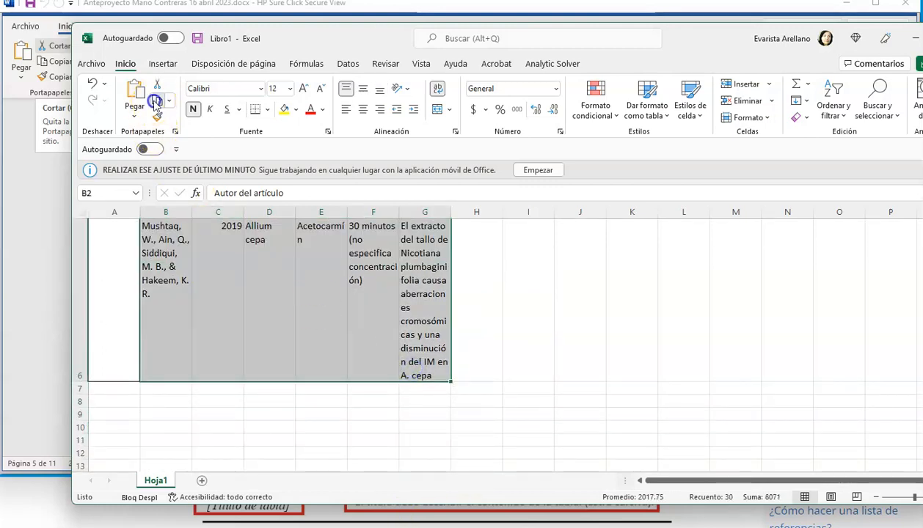
{"action": "left_click", "coordinate": [156, 100]}
{"action": "key", "text": "alt+Tab"}
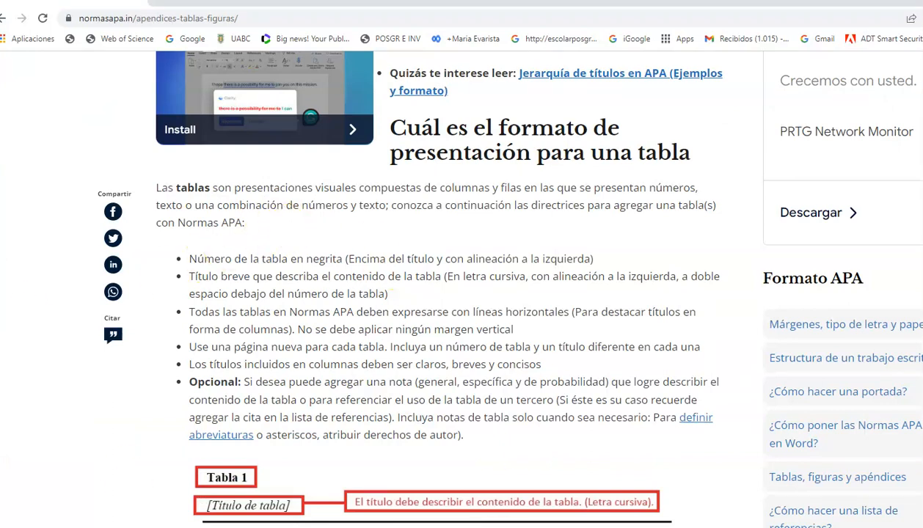
{"action": "mouse_move", "coordinate": [603, 527]}
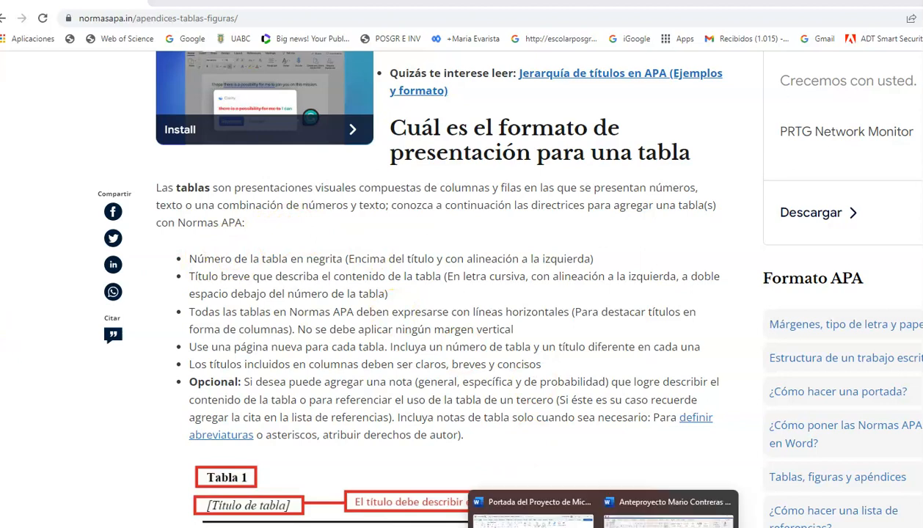
{"action": "left_click", "coordinate": [645, 514]}
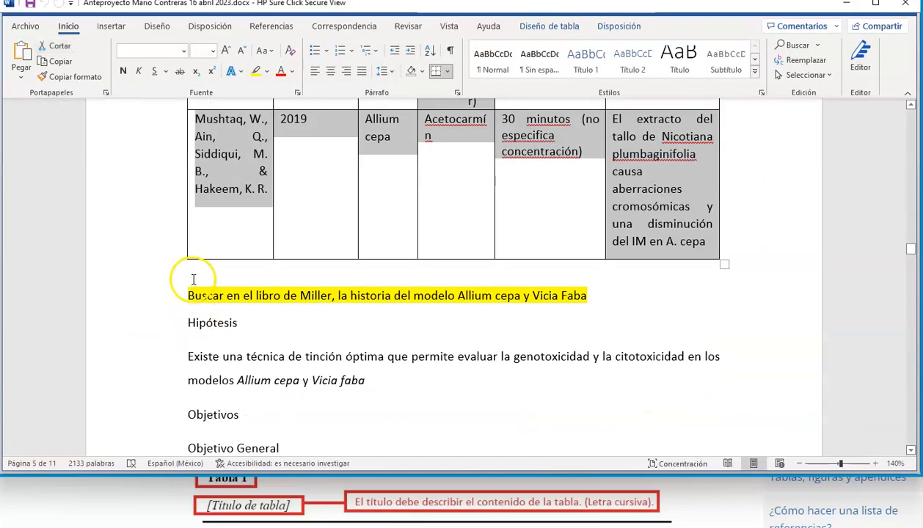
- Insert blank space between the existing table and the highlighted note about Miller's book
{"action": "left_click", "coordinate": [207, 296]}
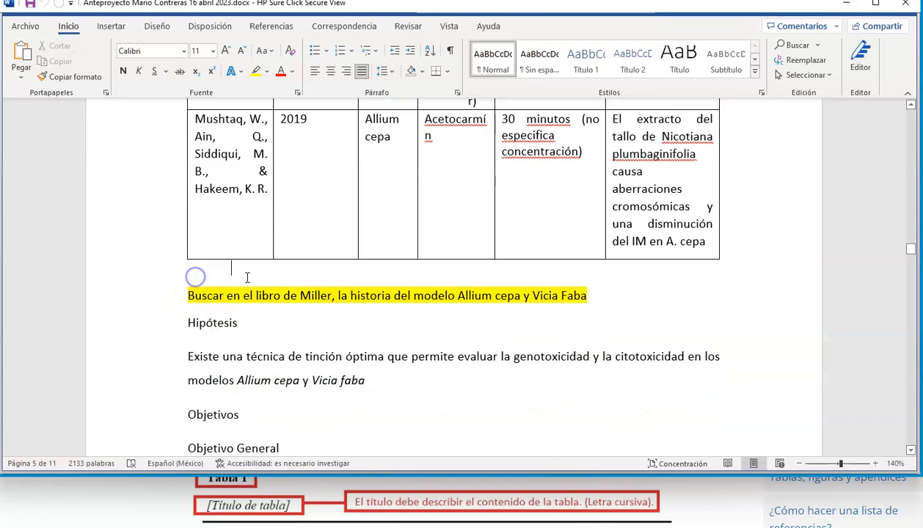
{"action": "key", "text": "Return"}
{"action": "key", "text": "Return"}
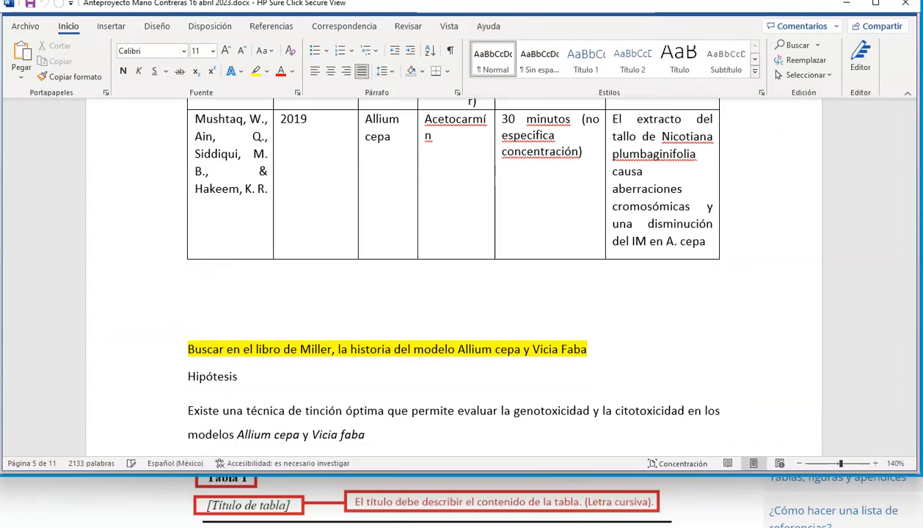
{"action": "key", "text": "BackSpace"}
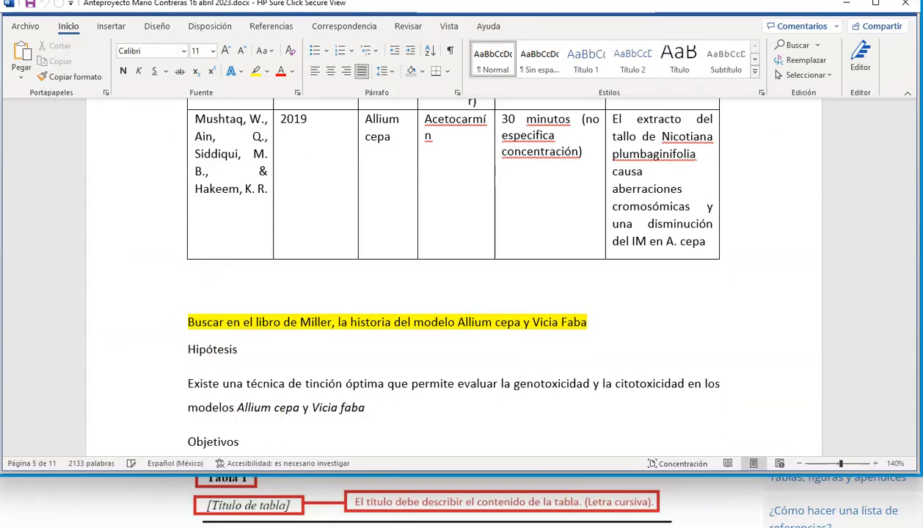
{"action": "key", "text": "BackSpace"}
{"action": "left_click", "coordinate": [185, 294]}
{"action": "key", "text": "Return"}
{"action": "scroll", "coordinate": [370, 233], "scroll_direction": "up", "scroll_amount": 10}
{"action": "scroll", "coordinate": [370, 234], "scroll_direction": "up", "scroll_amount": 10}
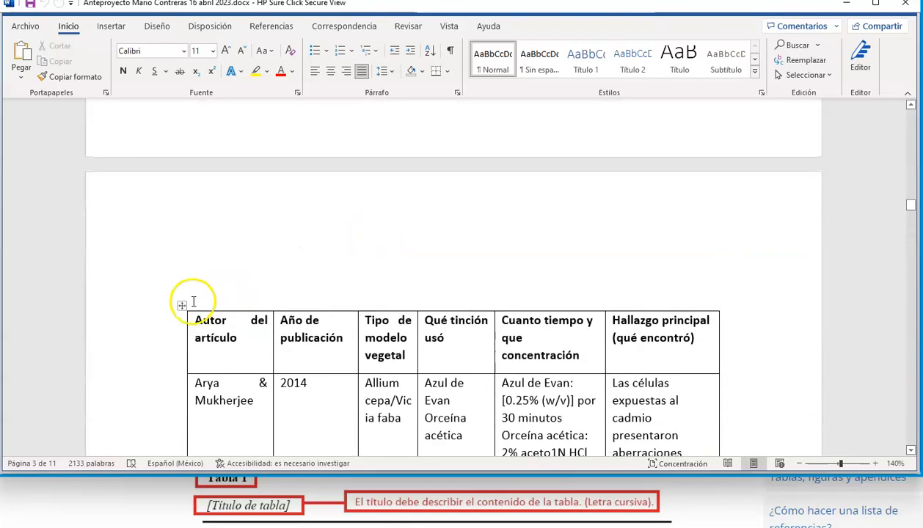
- Delete the old gridded table above the highlighted note about Miller's book and paste the copied Excel table in its place
{"action": "left_click", "coordinate": [182, 305]}
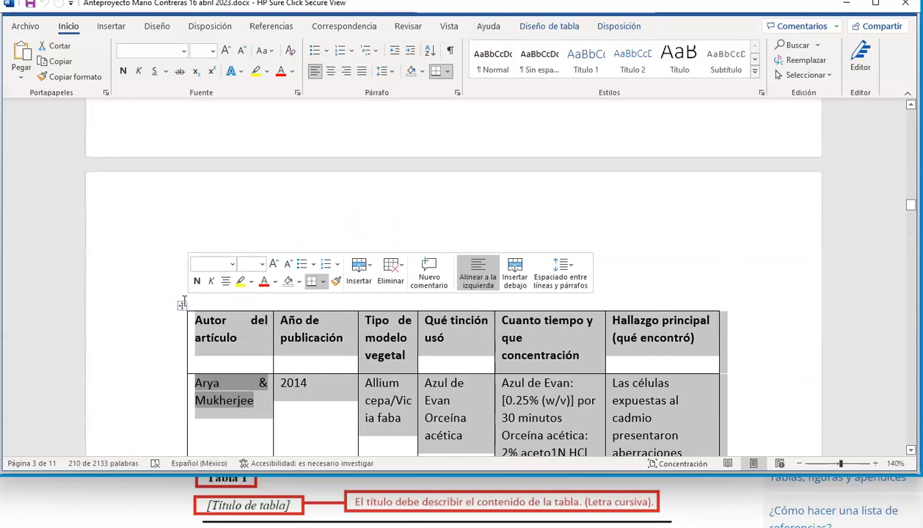
{"action": "right_click", "coordinate": [237, 333]}
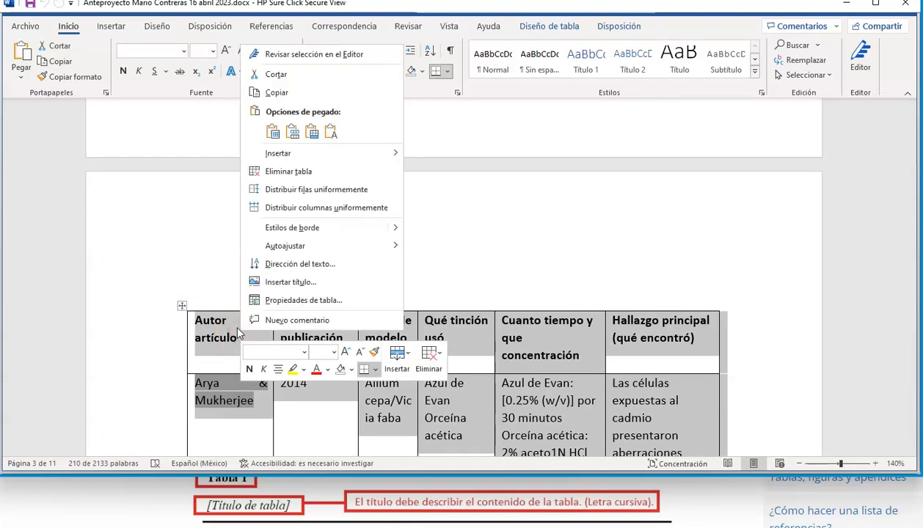
{"action": "left_click", "coordinate": [304, 172]}
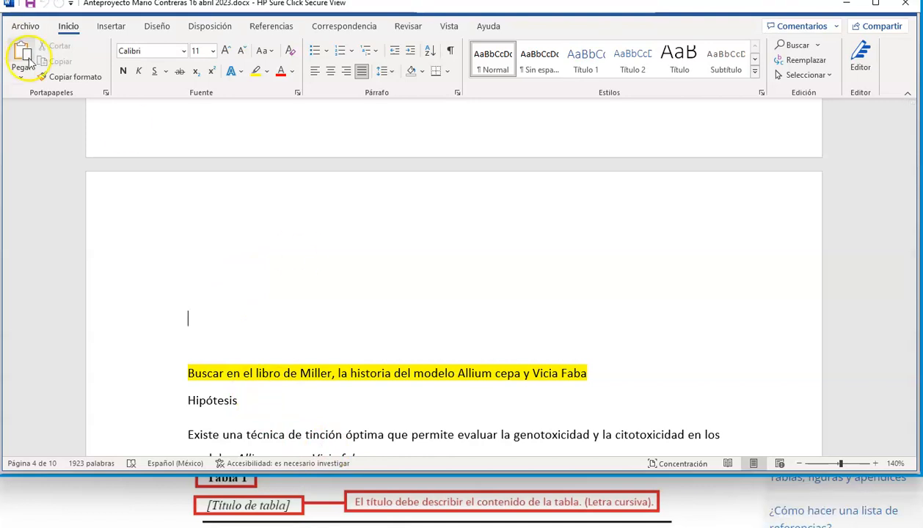
{"action": "left_click", "coordinate": [21, 57]}
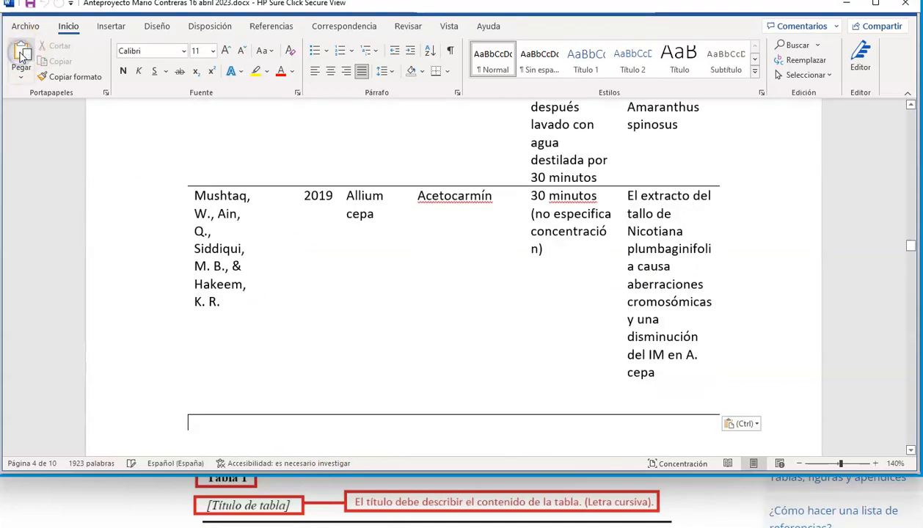
- Autofit the whole pasted literature table to the window width
{"action": "scroll", "coordinate": [367, 260], "scroll_direction": "up", "scroll_amount": 15}
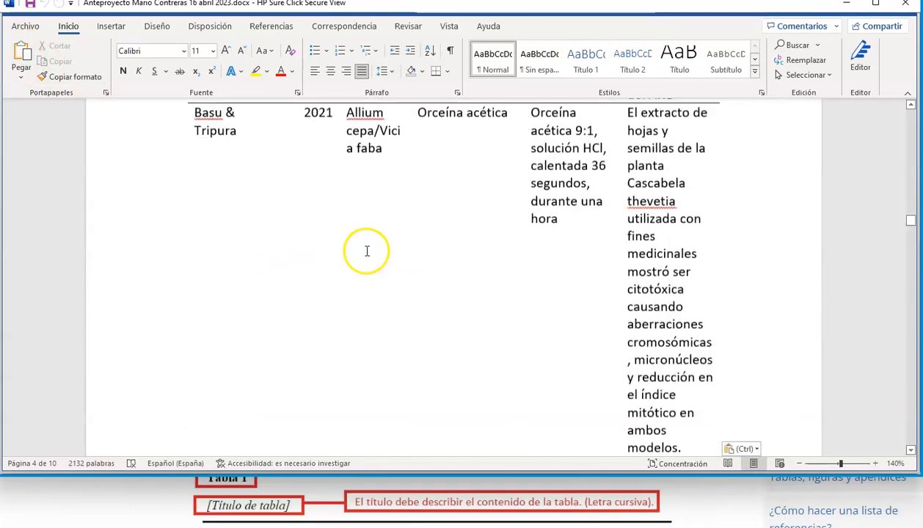
{"action": "scroll", "coordinate": [351, 248], "scroll_direction": "up", "scroll_amount": 2}
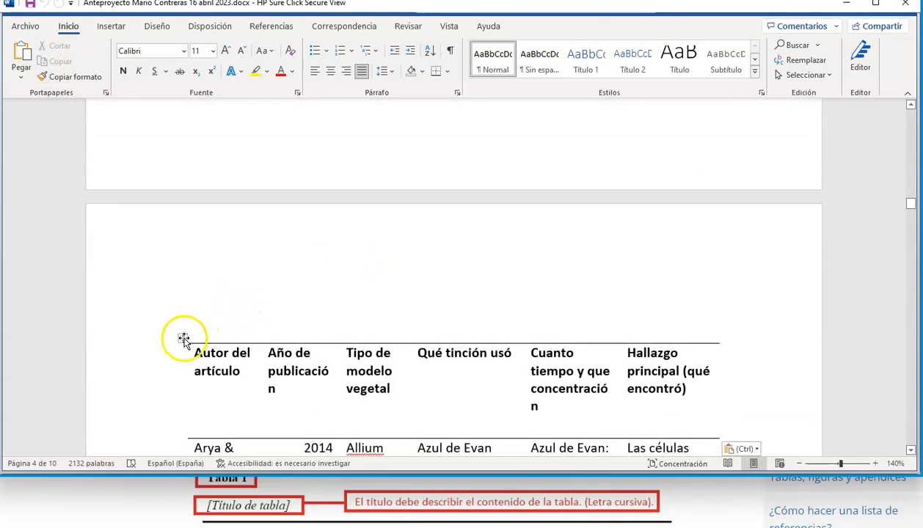
{"action": "left_click", "coordinate": [183, 338]}
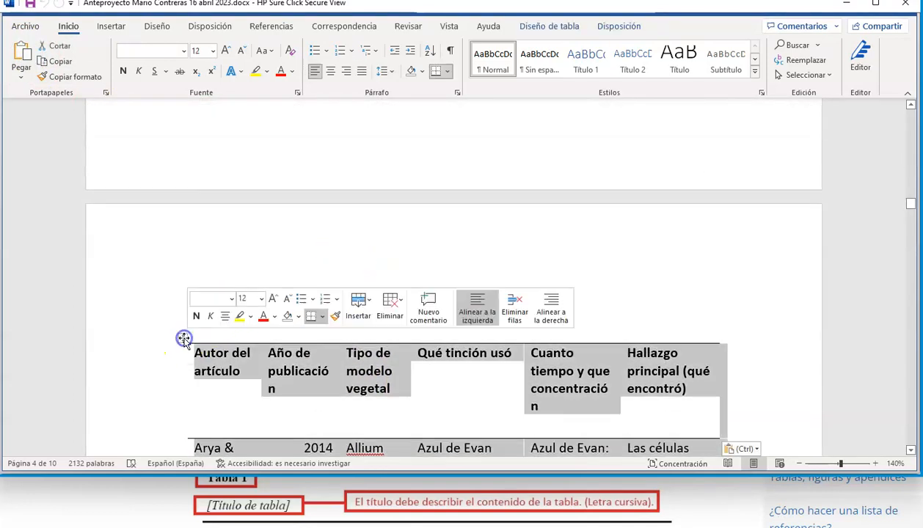
{"action": "right_click", "coordinate": [218, 402]}
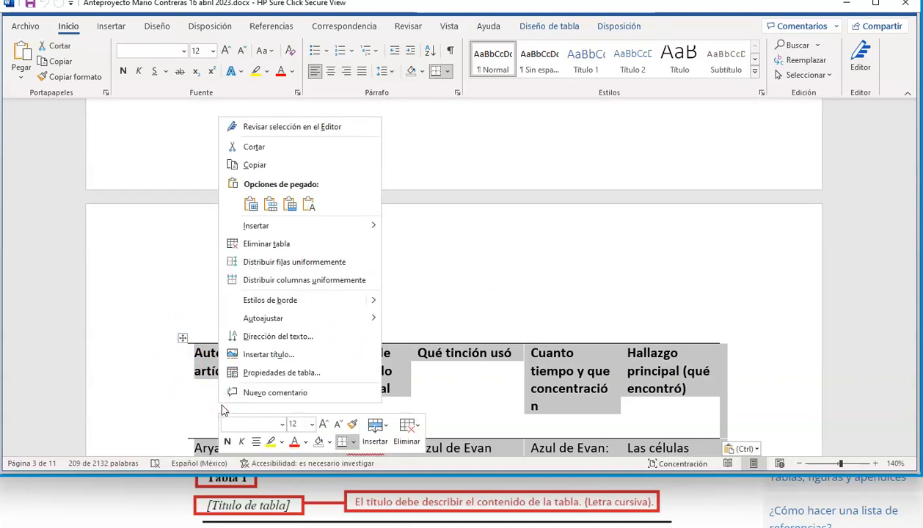
{"action": "mouse_move", "coordinate": [308, 318]}
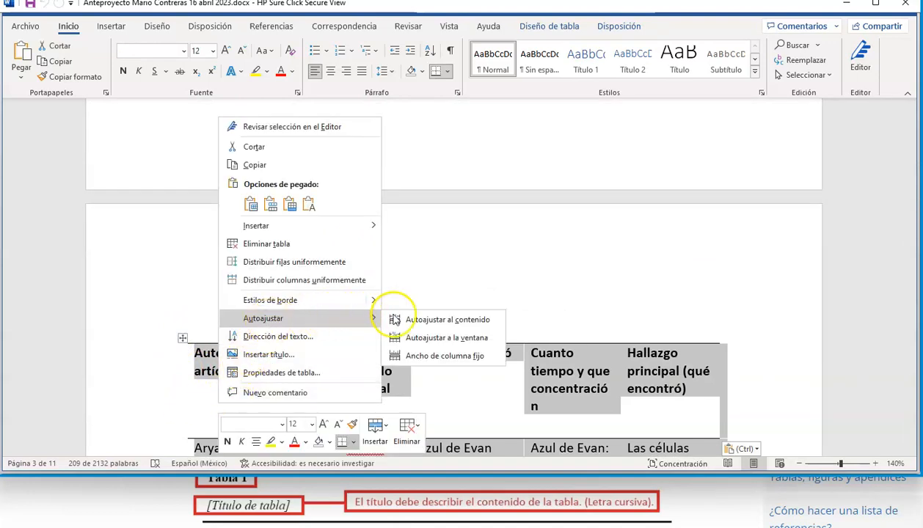
{"action": "left_click", "coordinate": [439, 339]}
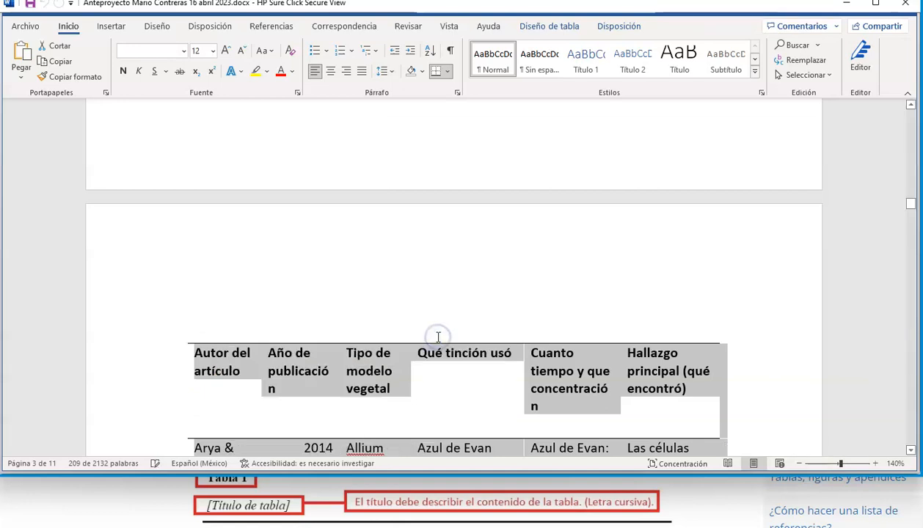
{"action": "left_click", "coordinate": [447, 380]}
- Examine the pasted table's column widths and text wrapping in the header row and the 2014 and 2021 entries
{"action": "scroll", "coordinate": [519, 381], "scroll_direction": "down", "scroll_amount": 5}
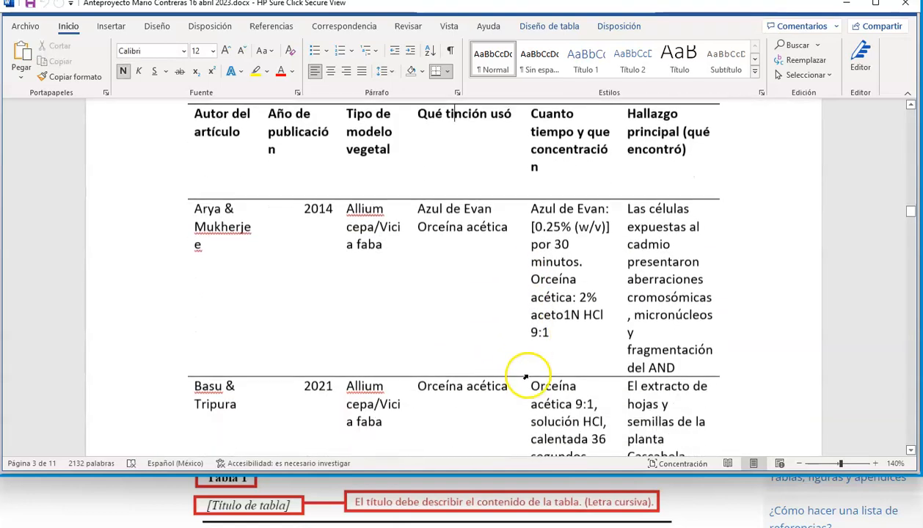
{"action": "scroll", "coordinate": [525, 376], "scroll_direction": "down", "scroll_amount": 1}
{"action": "scroll", "coordinate": [519, 374], "scroll_direction": "up", "scroll_amount": 3}
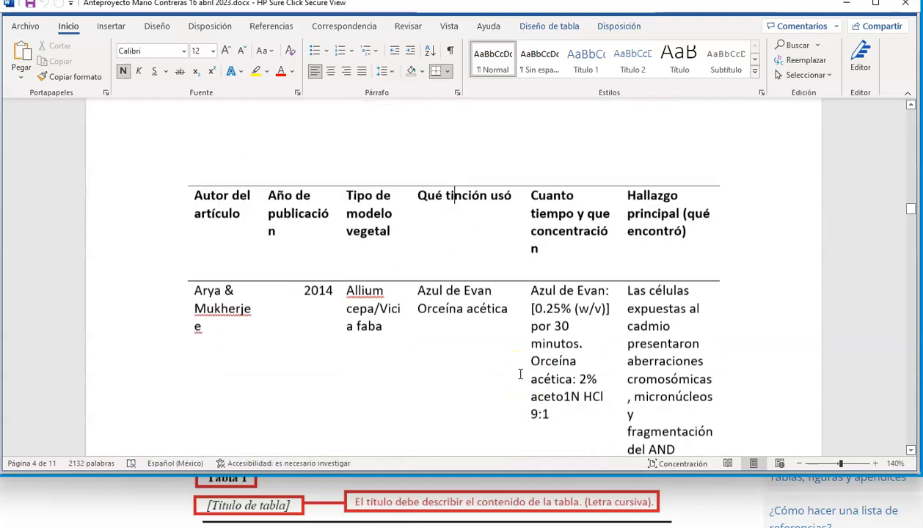
{"action": "scroll", "coordinate": [540, 372], "scroll_direction": "down", "scroll_amount": 5}
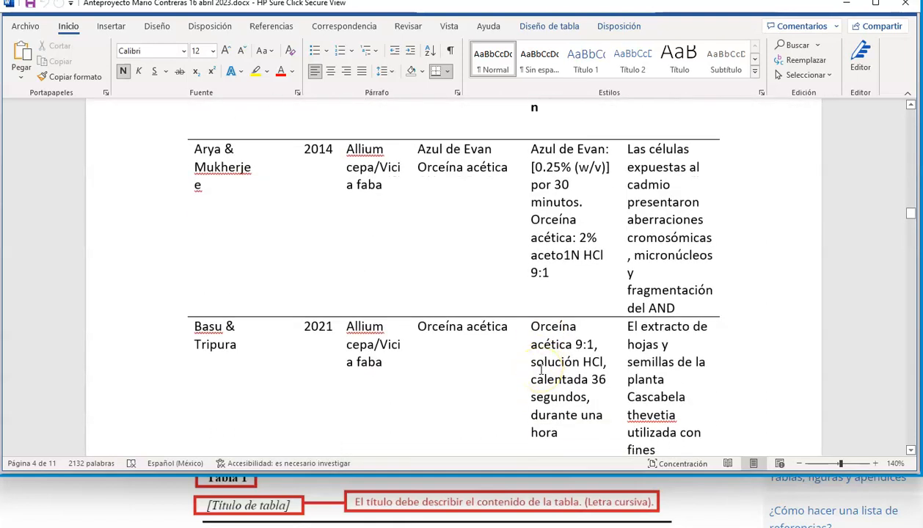
{"action": "scroll", "coordinate": [541, 371], "scroll_direction": "up", "scroll_amount": 5}
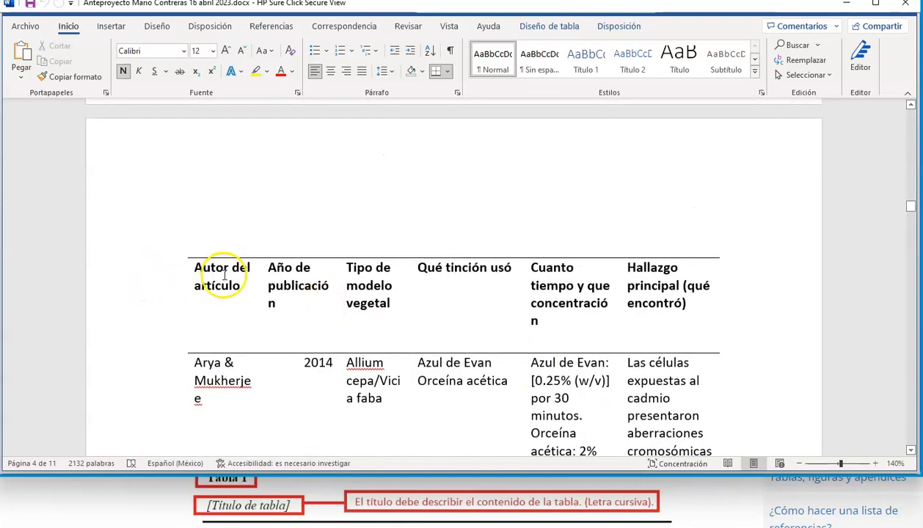
{"action": "left_click_drag", "start_coordinate": [246, 281], "coordinate": [288, 289]}
{"action": "left_click", "coordinate": [277, 287]}
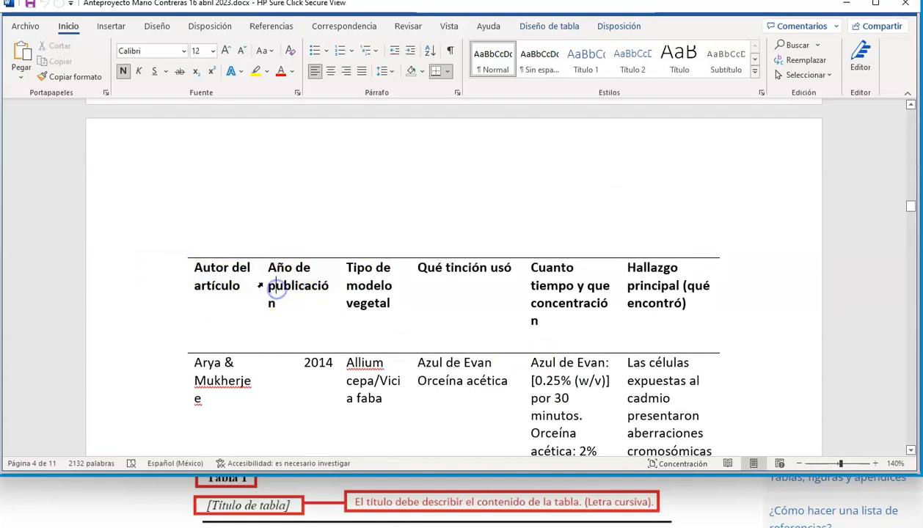
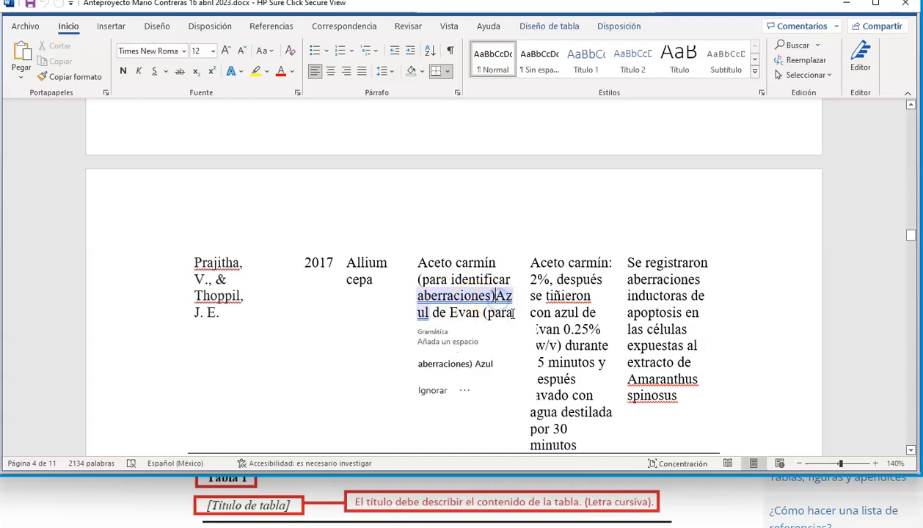
- Correct the 2017 entry by adding the missing space in "aberraciones) Azul" and changing the misspelled dyeing verb to "tiñeron"
{"action": "left_click", "coordinate": [474, 320]}
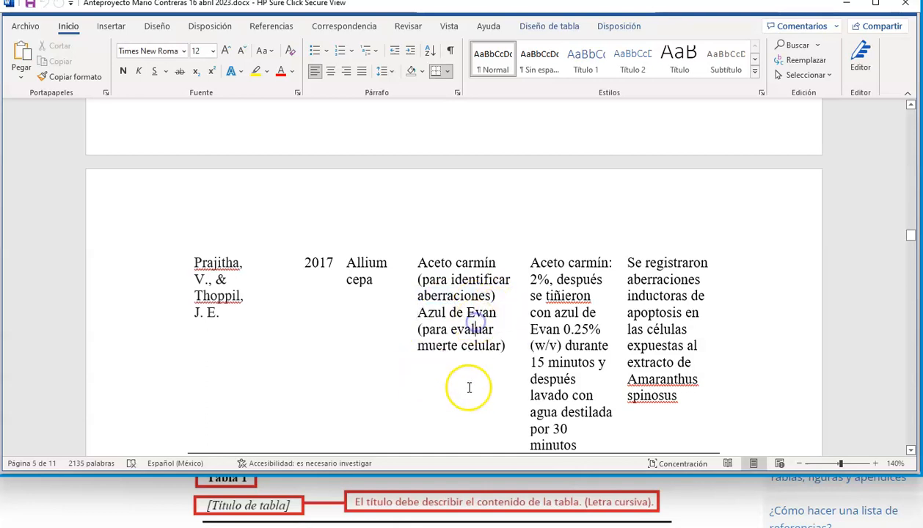
{"action": "scroll", "coordinate": [547, 338], "scroll_direction": "up", "scroll_amount": 1}
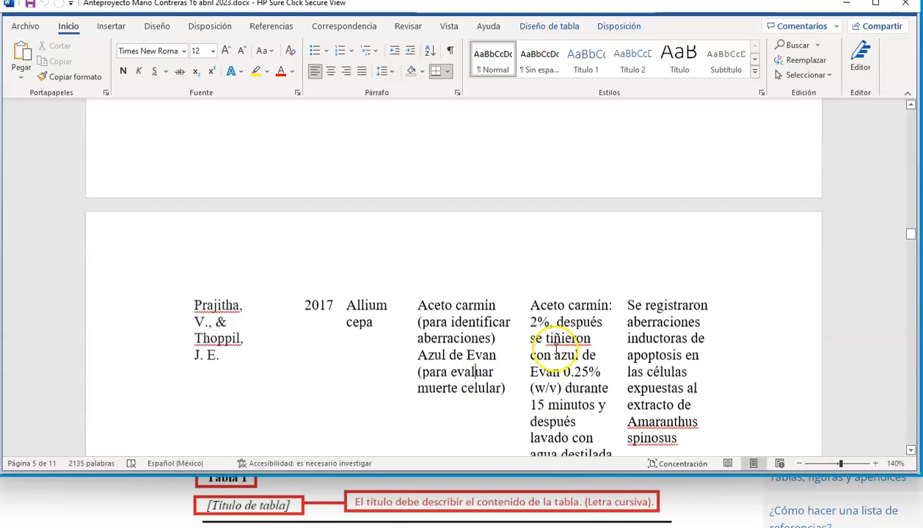
{"action": "right_click", "coordinate": [569, 338]}
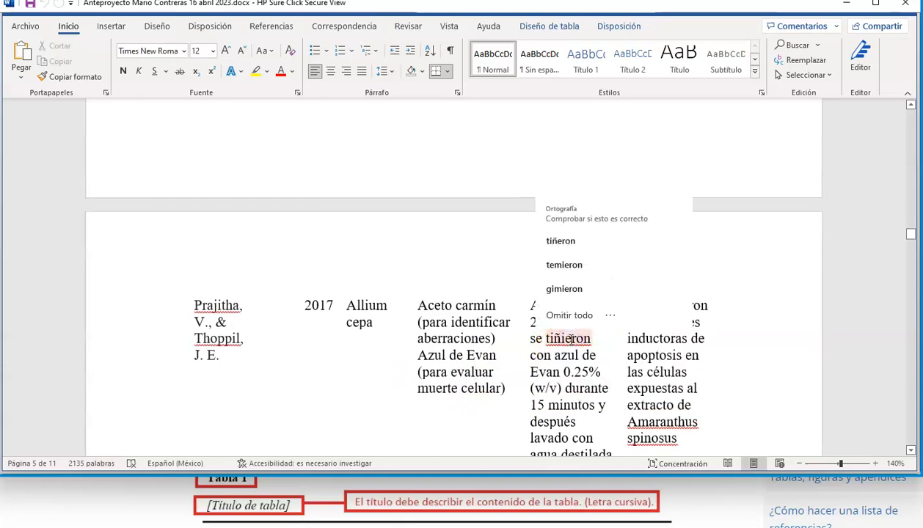
{"action": "left_click", "coordinate": [572, 241]}
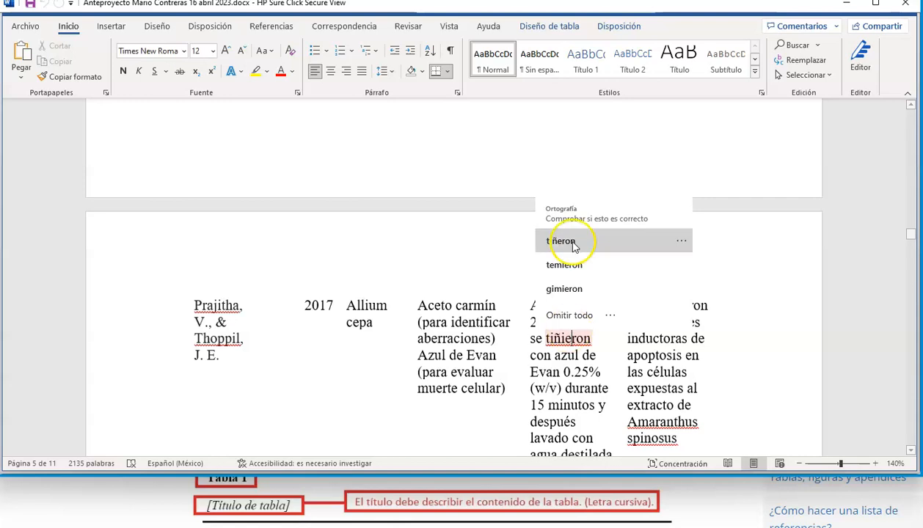
{"action": "left_click", "coordinate": [420, 373]}
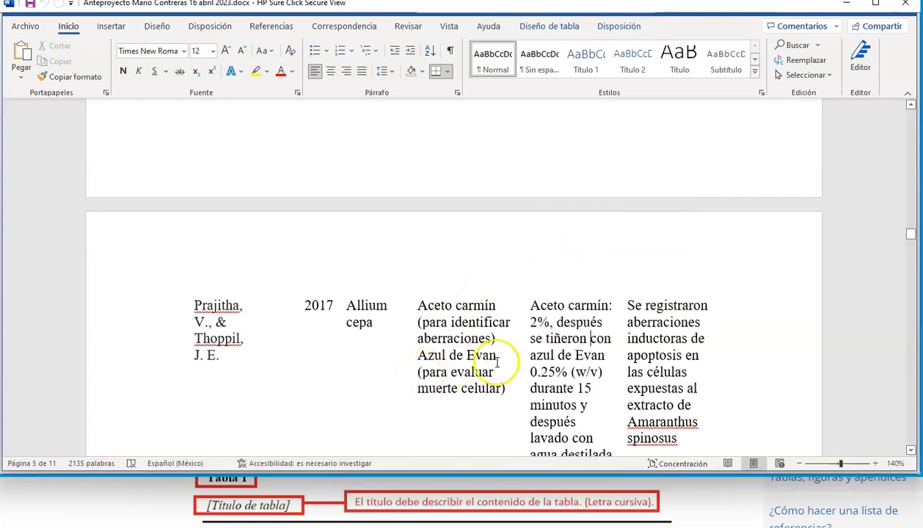
- Remove the yellow highlight from the "Tabla 1." label above the literature table
{"action": "scroll", "coordinate": [567, 331], "scroll_direction": "up", "scroll_amount": 9}
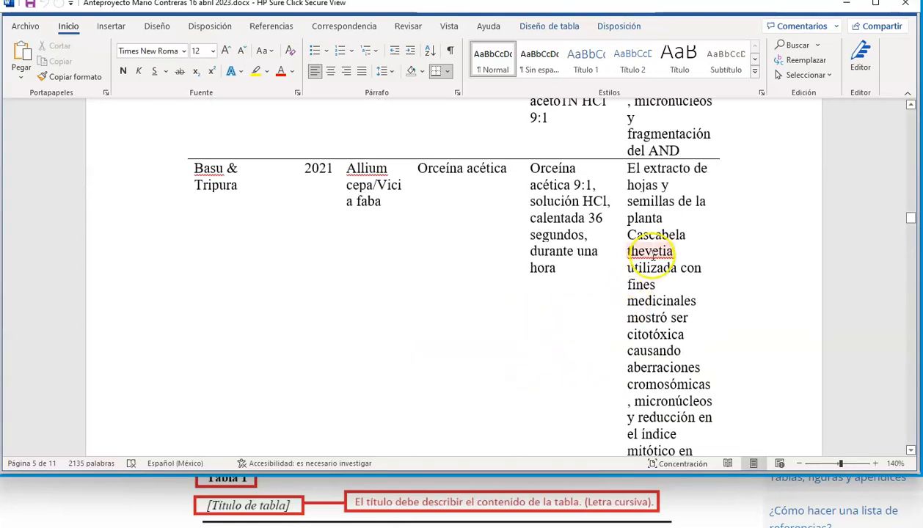
{"action": "scroll", "coordinate": [436, 329], "scroll_direction": "up", "scroll_amount": 7}
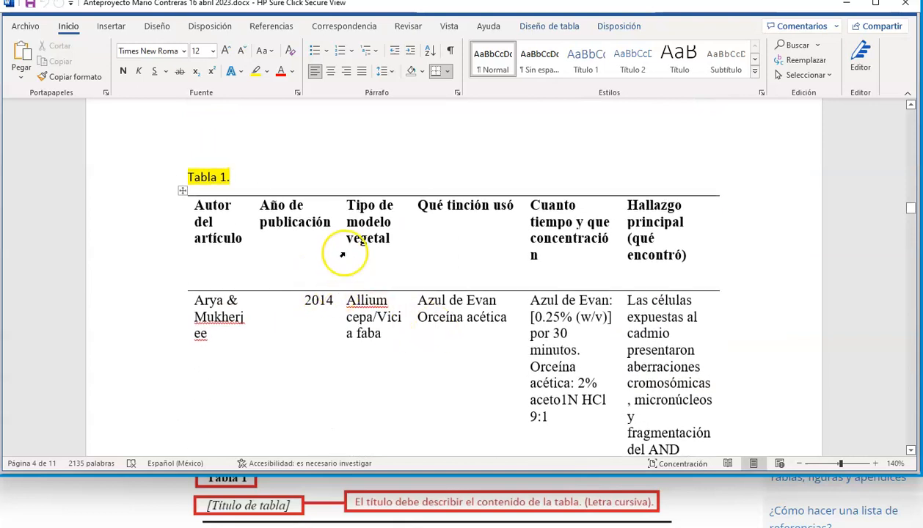
{"action": "left_click", "coordinate": [196, 172]}
{"action": "left_click_drag", "start_coordinate": [196, 172], "coordinate": [232, 177]}
{"action": "left_click", "coordinate": [267, 71]}
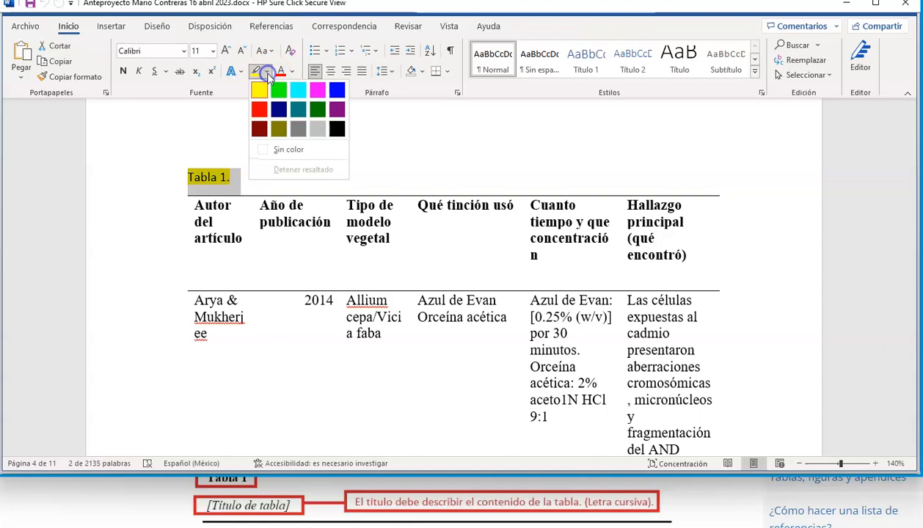
{"action": "left_click", "coordinate": [287, 151]}
- Complete the Tabla 1 caption with "Resumen de los artículos científicos con las diferentes tinciones utilizadas en el modelo Allium cepa."
{"action": "left_click", "coordinate": [261, 176]}
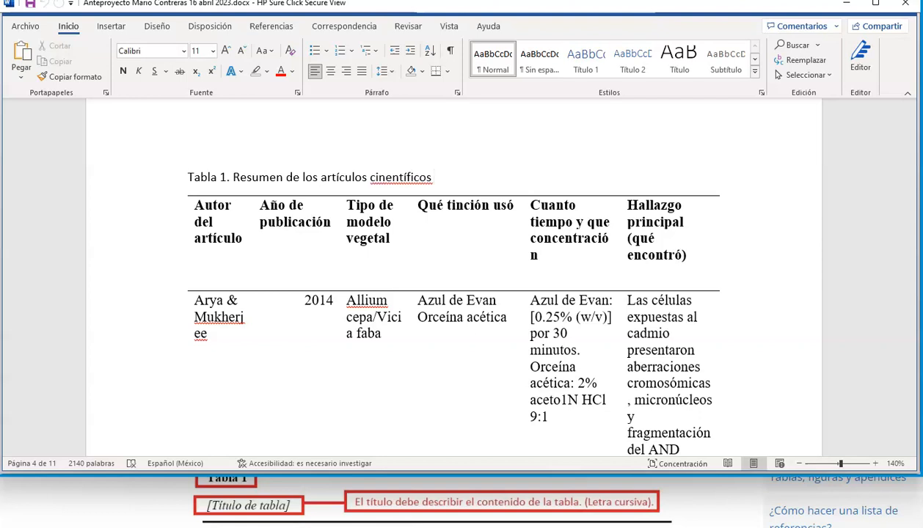
{"action": "right_click", "coordinate": [400, 177]}
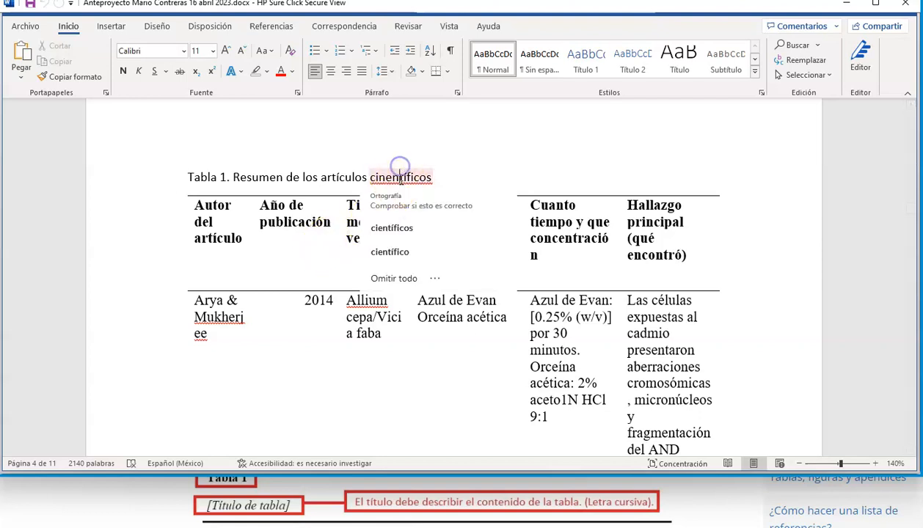
{"action": "left_click", "coordinate": [393, 228]}
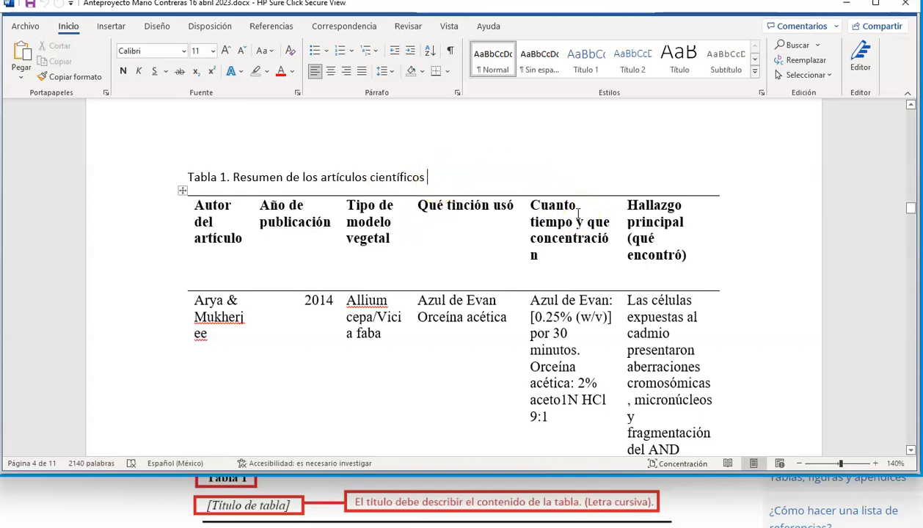
{"action": "type", "text": "o"}
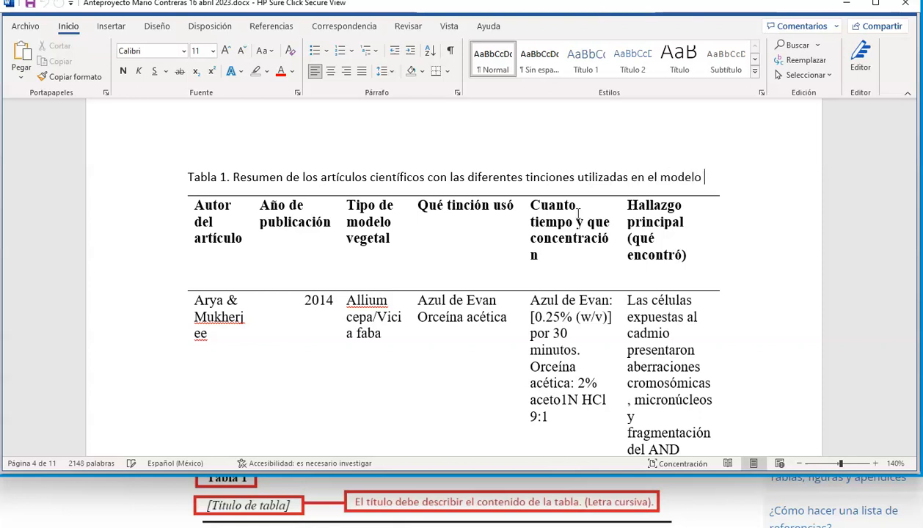
{"action": "type", "text": "ium cepa."}
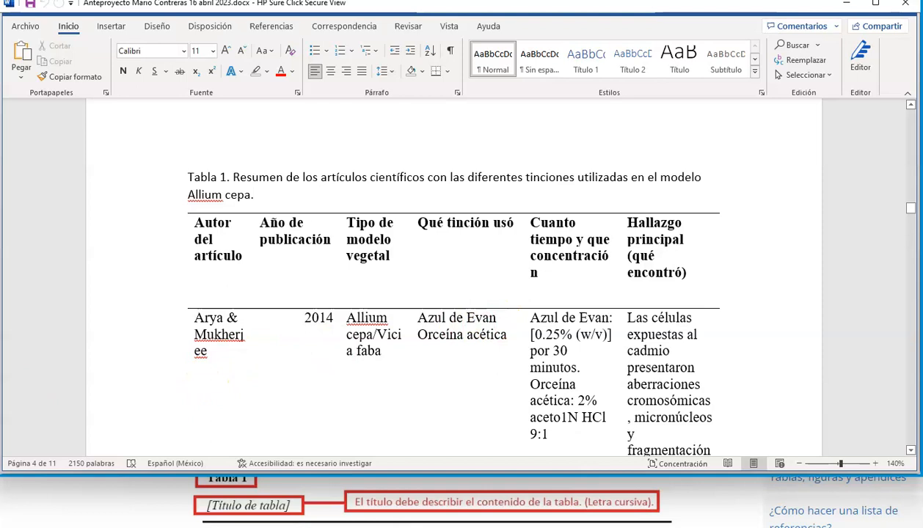
- Review the new caption and the literature table's layout across its pages down to the hypothesis and objectives
{"action": "left_click", "coordinate": [191, 177]}
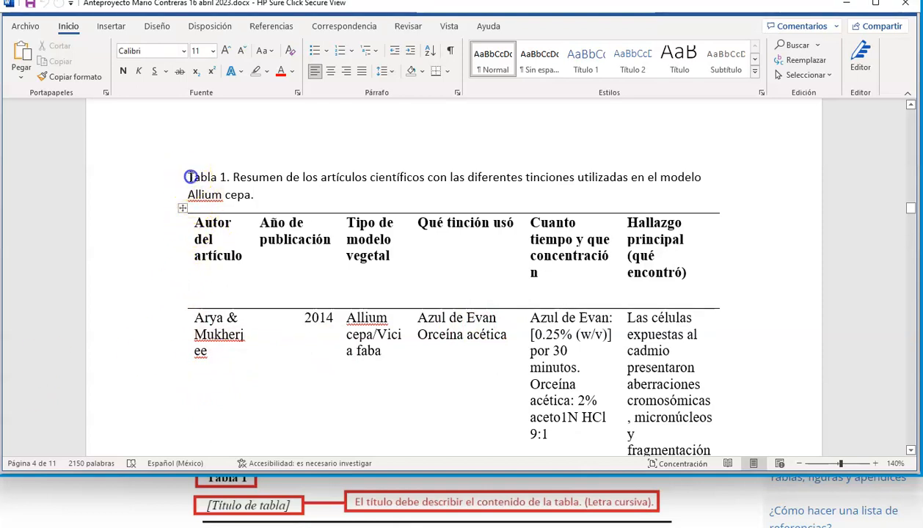
{"action": "left_click_drag", "start_coordinate": [190, 177], "coordinate": [248, 195]}
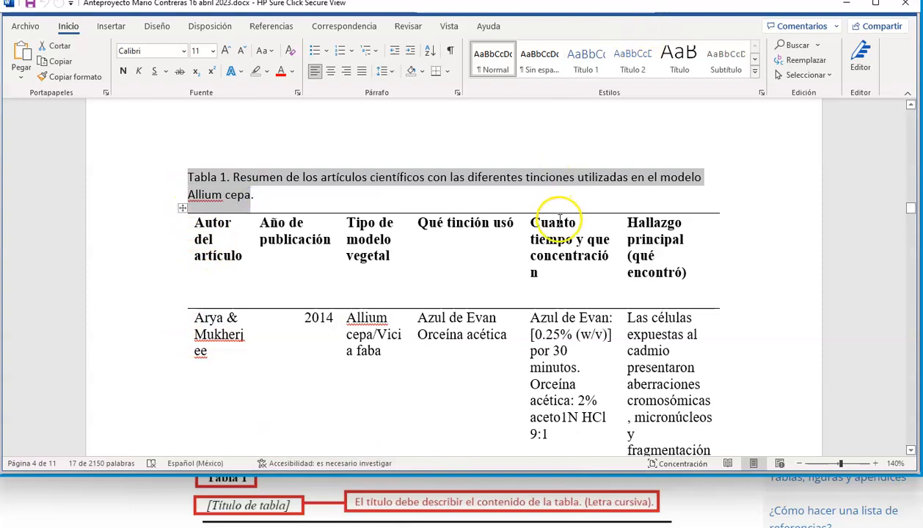
{"action": "scroll", "coordinate": [559, 220], "scroll_direction": "down", "scroll_amount": 15}
{"action": "scroll", "coordinate": [557, 301], "scroll_direction": "down", "scroll_amount": 6}
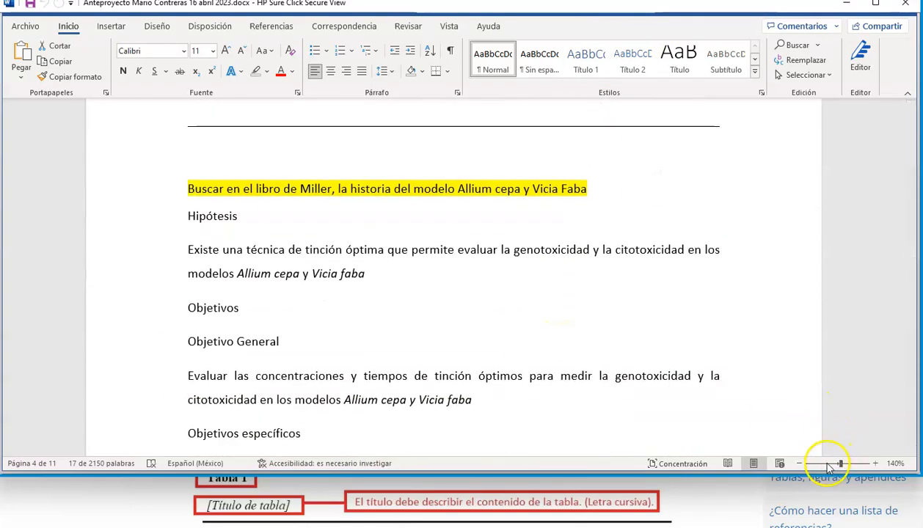
{"action": "left_click", "coordinate": [827, 463]}
{"action": "scroll", "coordinate": [553, 234], "scroll_direction": "up", "scroll_amount": 1}
{"action": "scroll", "coordinate": [554, 235], "scroll_direction": "up", "scroll_amount": 10}
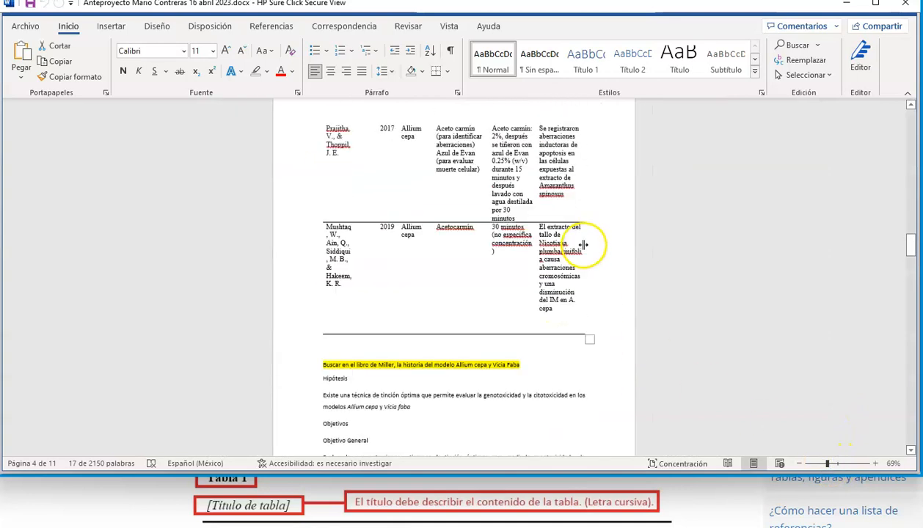
{"action": "scroll", "coordinate": [585, 231], "scroll_direction": "up", "scroll_amount": 5}
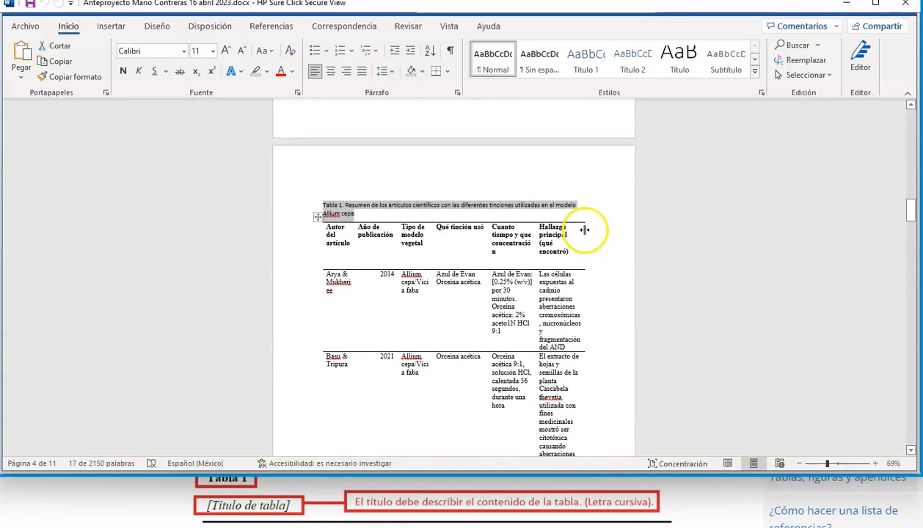
{"action": "left_click", "coordinate": [460, 190]}
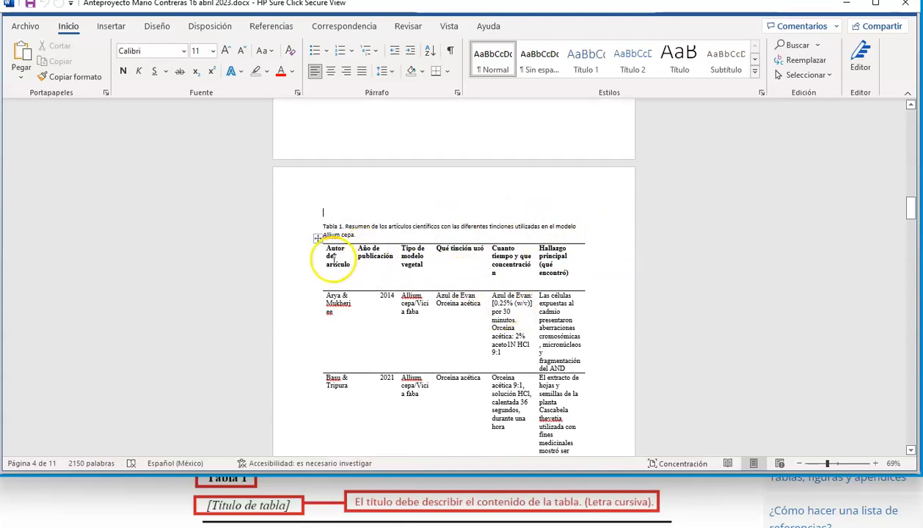
- Examine the table row by row, including the 2014 and 2021 entries and the page break, and the highlighted Antecedentes notes above it
{"action": "left_click", "coordinate": [316, 242]}
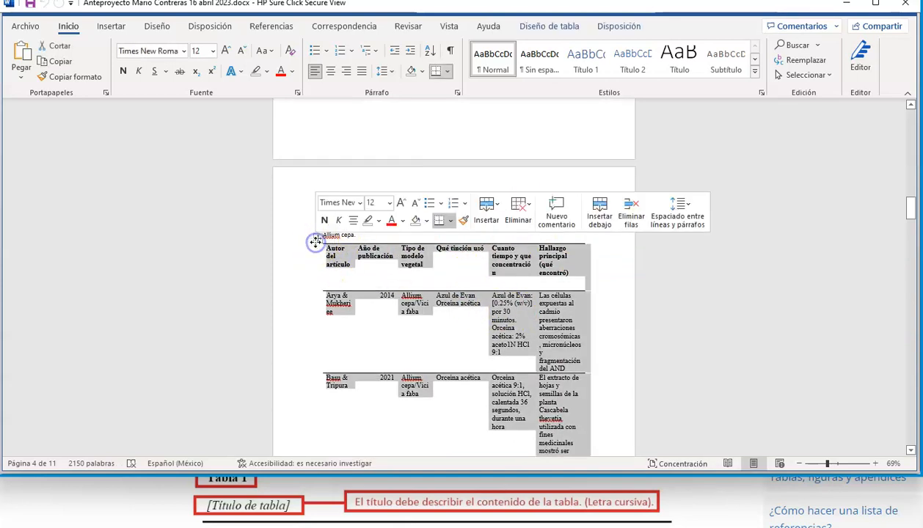
{"action": "left_click", "coordinate": [477, 311]}
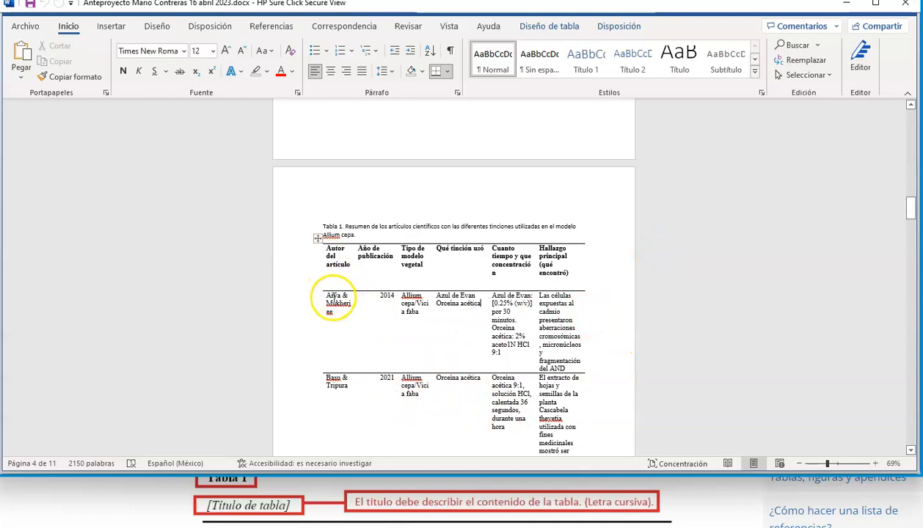
{"action": "left_click_drag", "start_coordinate": [355, 299], "coordinate": [569, 314]}
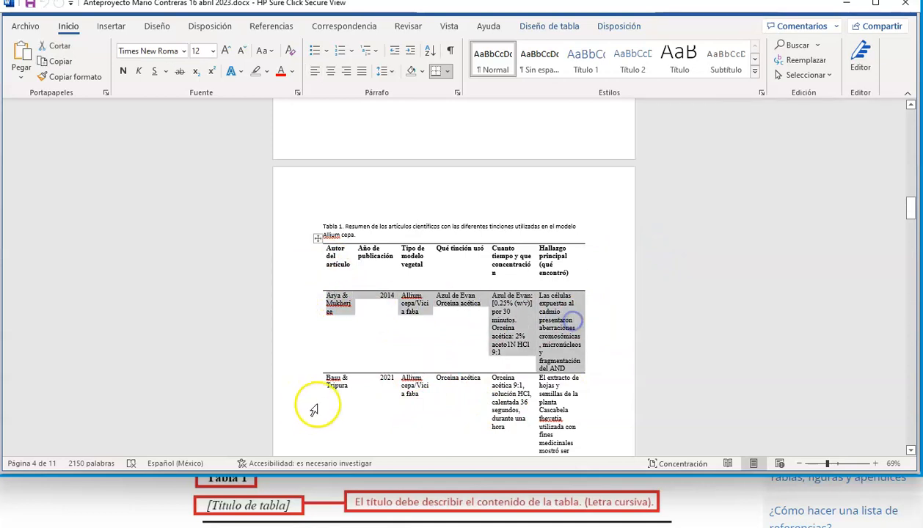
{"action": "left_click_drag", "start_coordinate": [333, 390], "coordinate": [563, 396]}
{"action": "scroll", "coordinate": [428, 395], "scroll_direction": "down", "scroll_amount": 5}
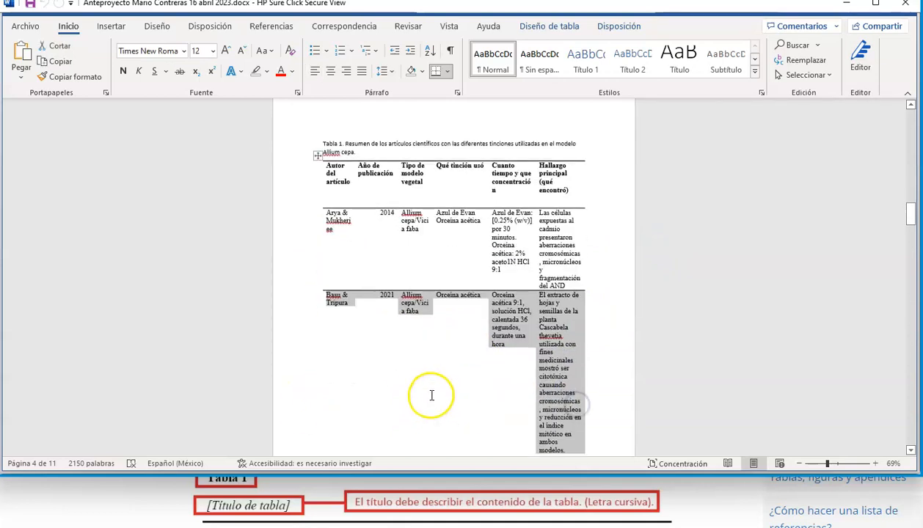
{"action": "scroll", "coordinate": [431, 395], "scroll_direction": "down", "scroll_amount": 1}
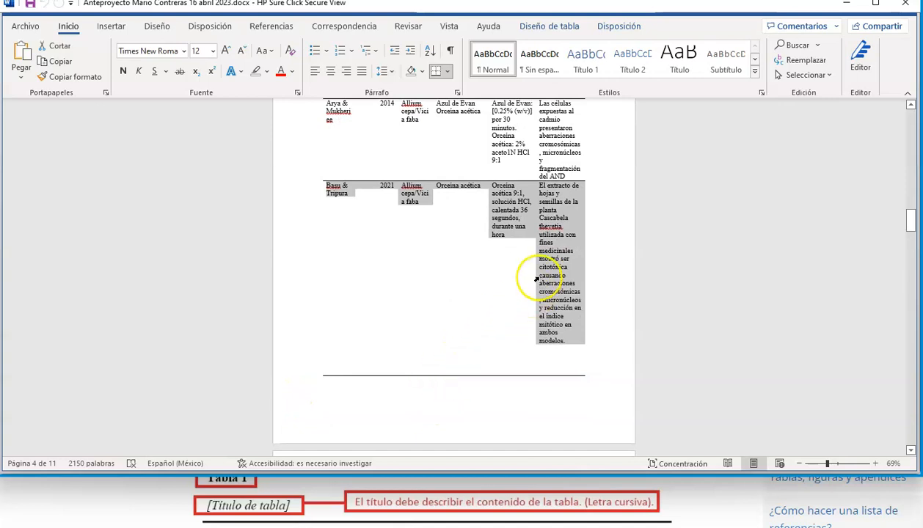
{"action": "scroll", "coordinate": [539, 359], "scroll_direction": "up", "scroll_amount": 7}
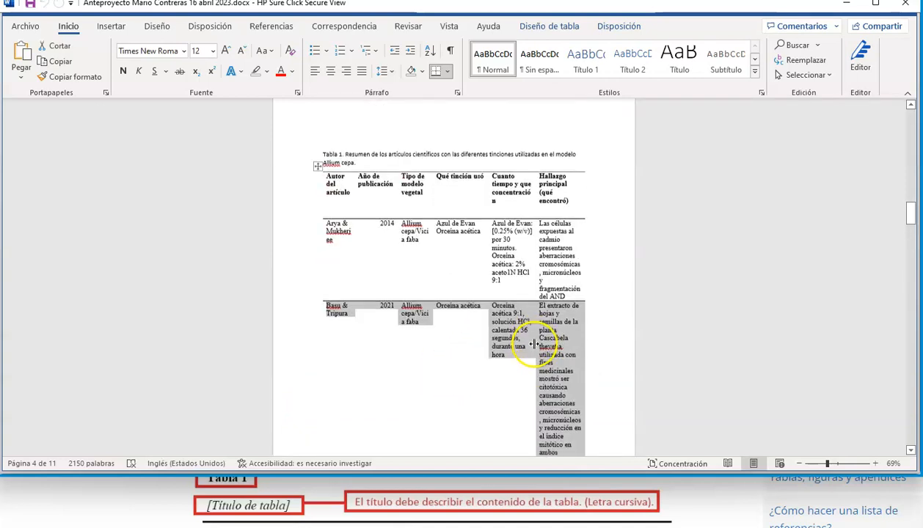
{"action": "scroll", "coordinate": [535, 340], "scroll_direction": "down", "scroll_amount": 16}
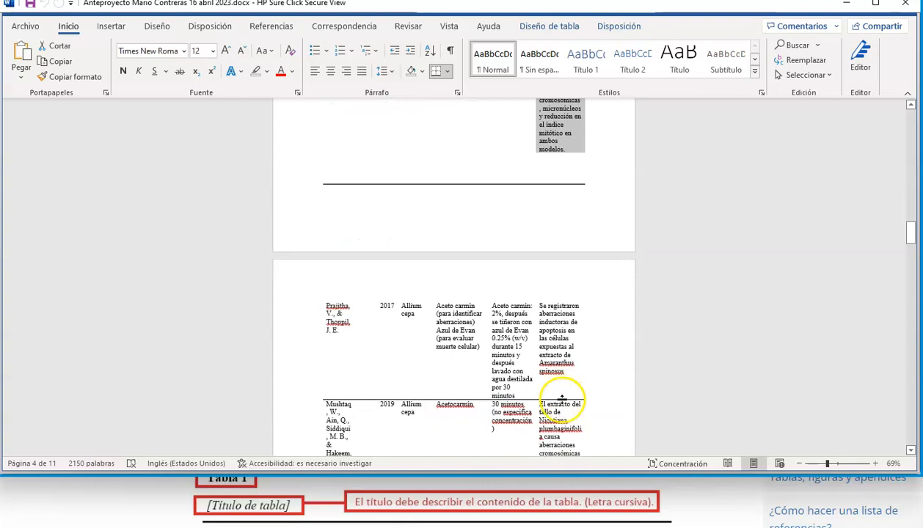
{"action": "scroll", "coordinate": [539, 323], "scroll_direction": "up", "scroll_amount": 8}
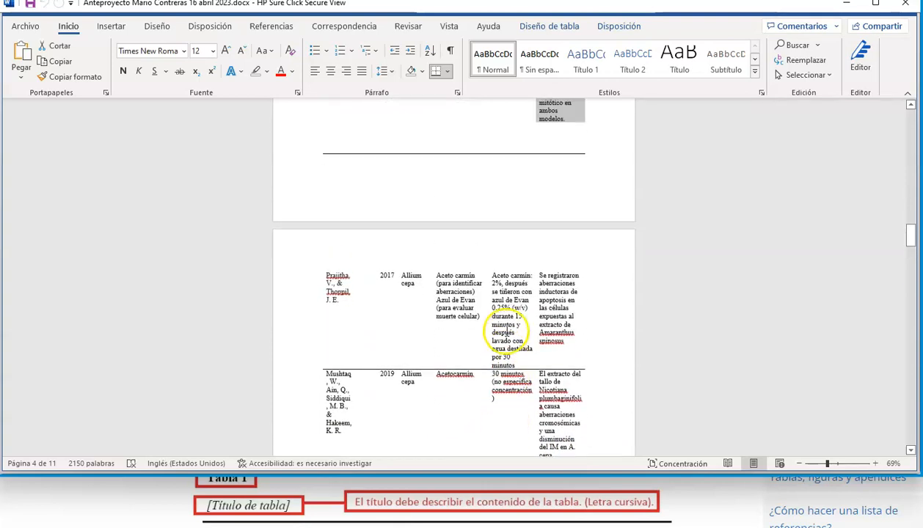
{"action": "scroll", "coordinate": [534, 304], "scroll_direction": "up", "scroll_amount": 5}
{"action": "left_click", "coordinate": [350, 187]}
{"action": "scroll", "coordinate": [354, 189], "scroll_direction": "up", "scroll_amount": 10}
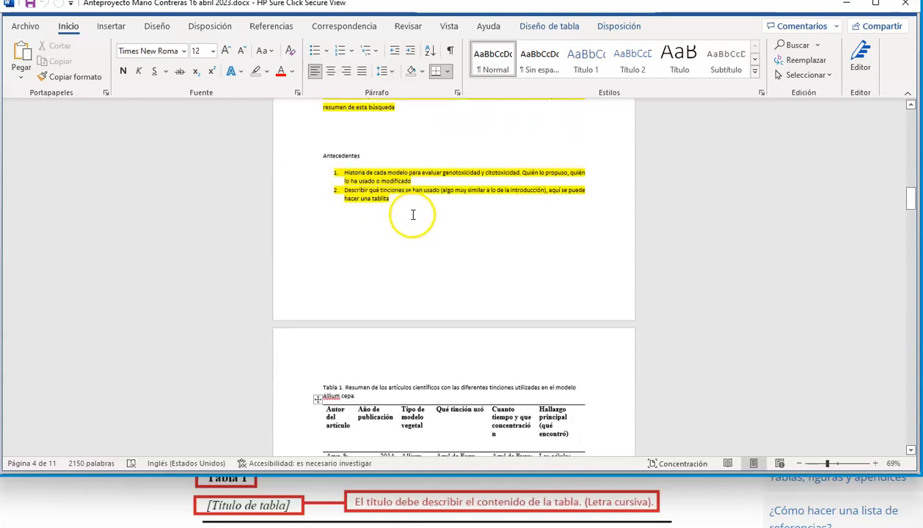
{"action": "scroll", "coordinate": [413, 215], "scroll_direction": "down", "scroll_amount": 3}
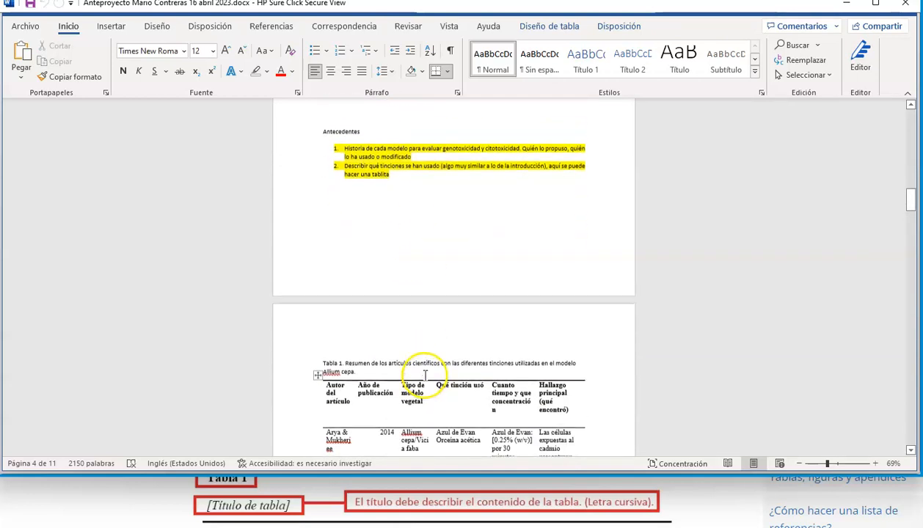
{"action": "left_click", "coordinate": [839, 463]}
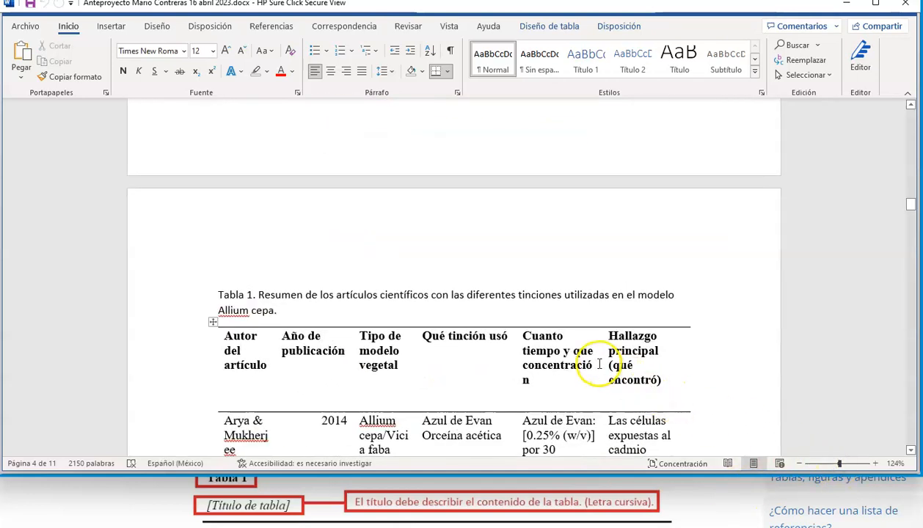
- Check the APA table guidelines and sample table note in the browser, and return to the literature table in the Word proposal
{"action": "left_click", "coordinate": [847, 5]}
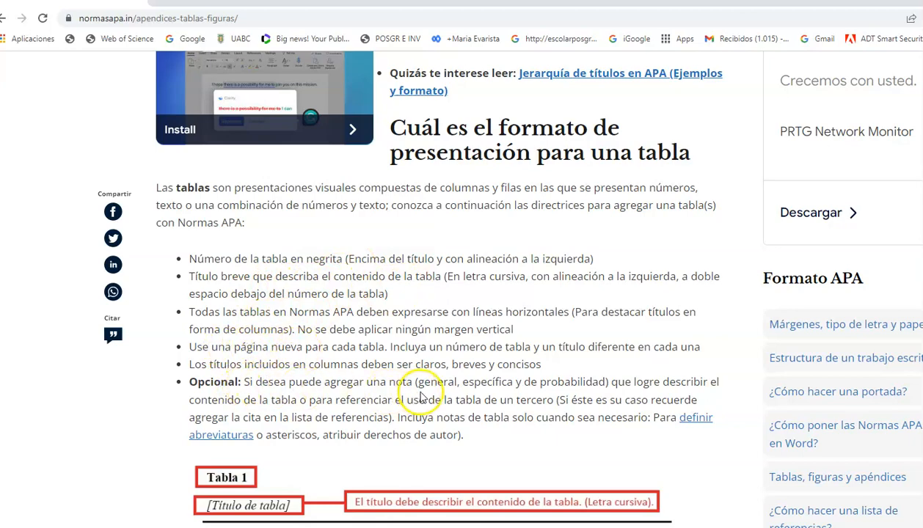
{"action": "scroll", "coordinate": [470, 398], "scroll_direction": "down", "scroll_amount": 4}
{"action": "scroll", "coordinate": [470, 398], "scroll_direction": "down", "scroll_amount": 5}
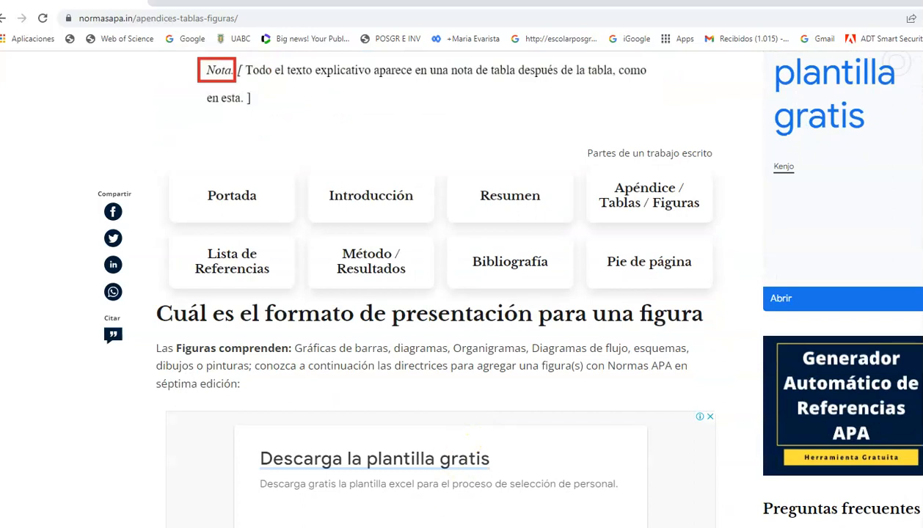
{"action": "mouse_move", "coordinate": [803, 527]}
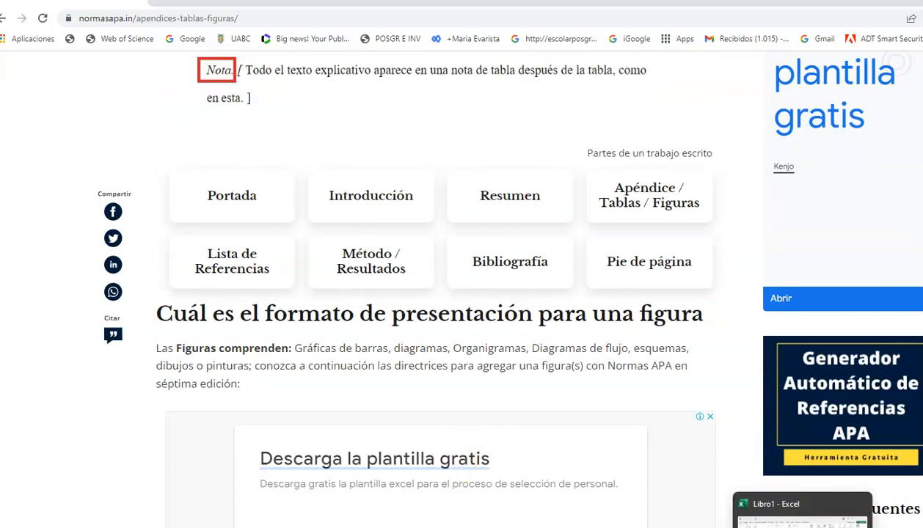
{"action": "mouse_move", "coordinate": [603, 527]}
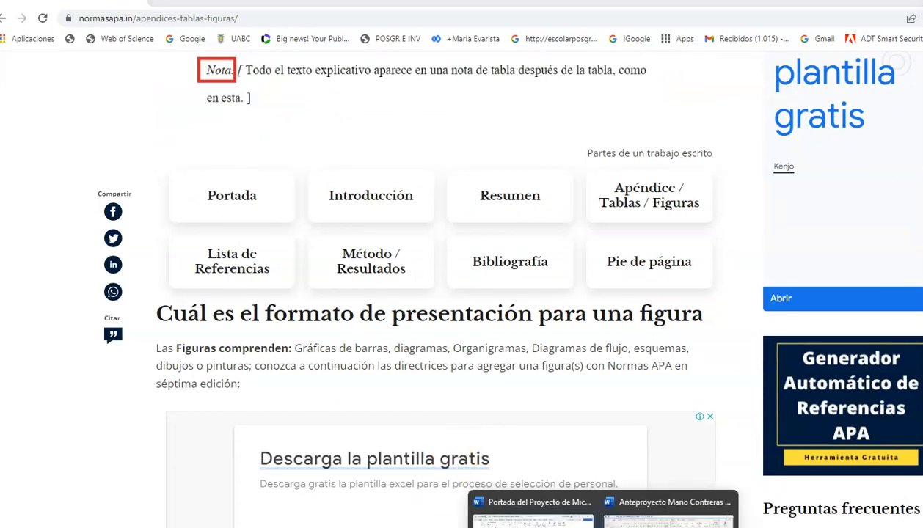
{"action": "left_click", "coordinate": [668, 513]}
{"action": "scroll", "coordinate": [362, 396], "scroll_direction": "down", "scroll_amount": 8}
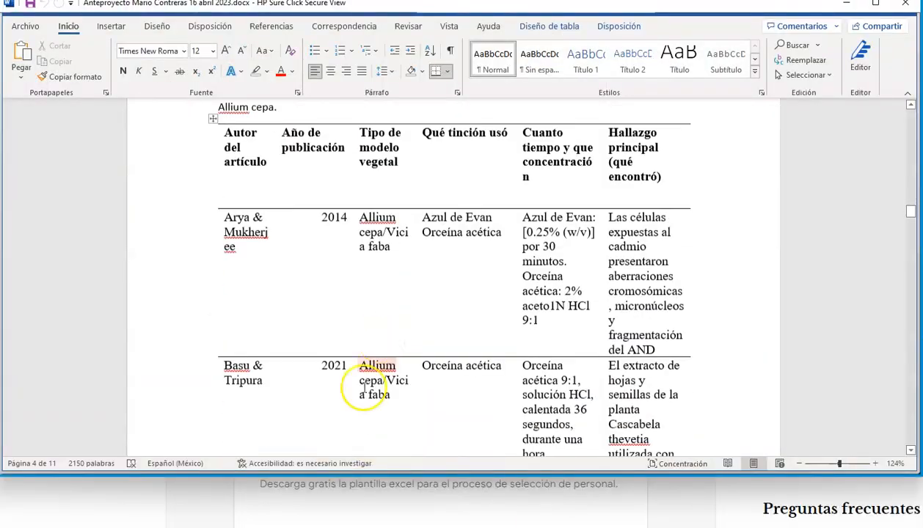
- Centre the publication years 2014 and 2021 in their cells of the literature table
{"action": "scroll", "coordinate": [362, 418], "scroll_direction": "down", "scroll_amount": 15}
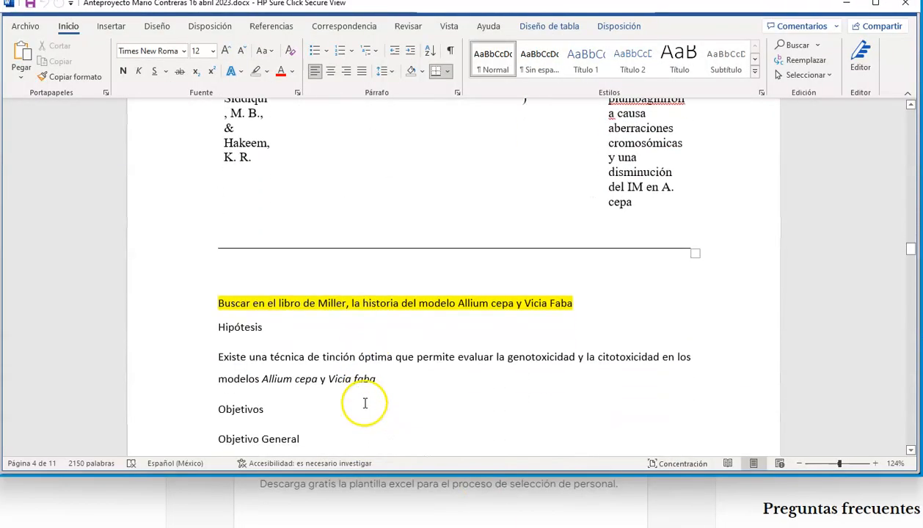
{"action": "left_click", "coordinate": [244, 222]}
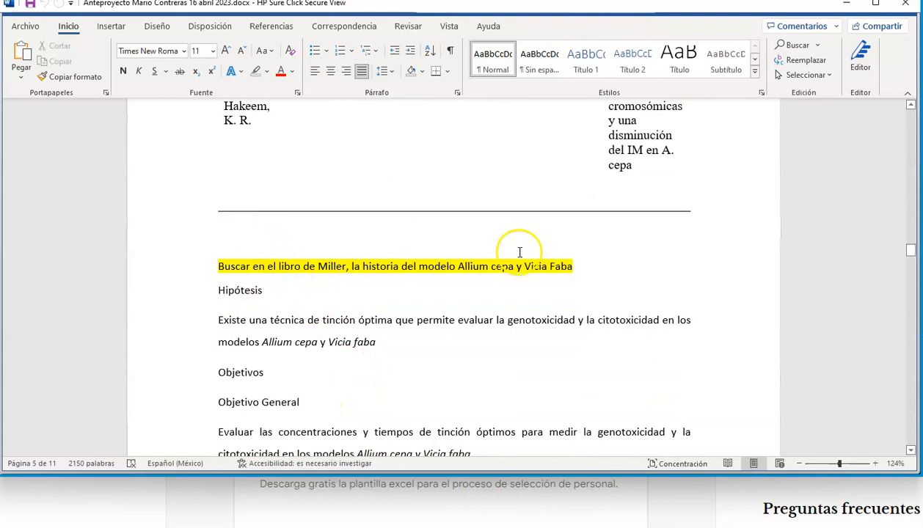
{"action": "scroll", "coordinate": [519, 251], "scroll_direction": "up", "scroll_amount": 10}
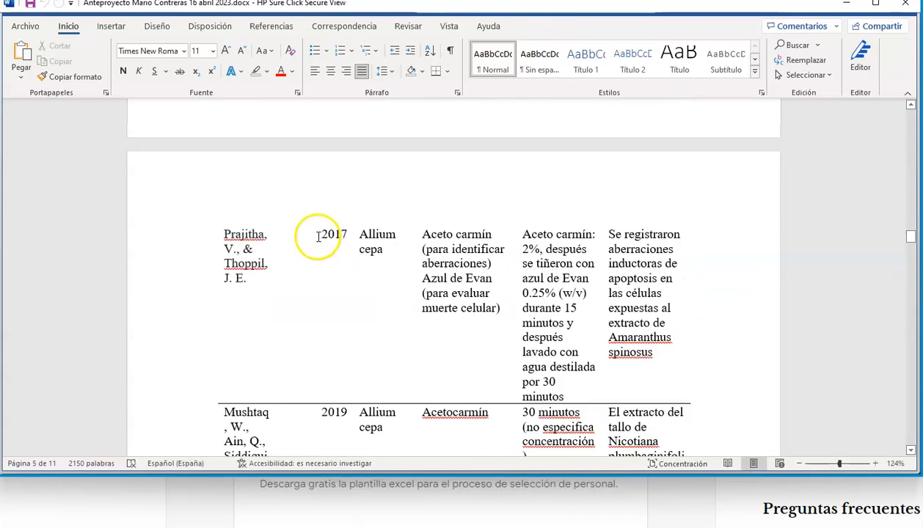
{"action": "scroll", "coordinate": [339, 225], "scroll_direction": "up", "scroll_amount": 6}
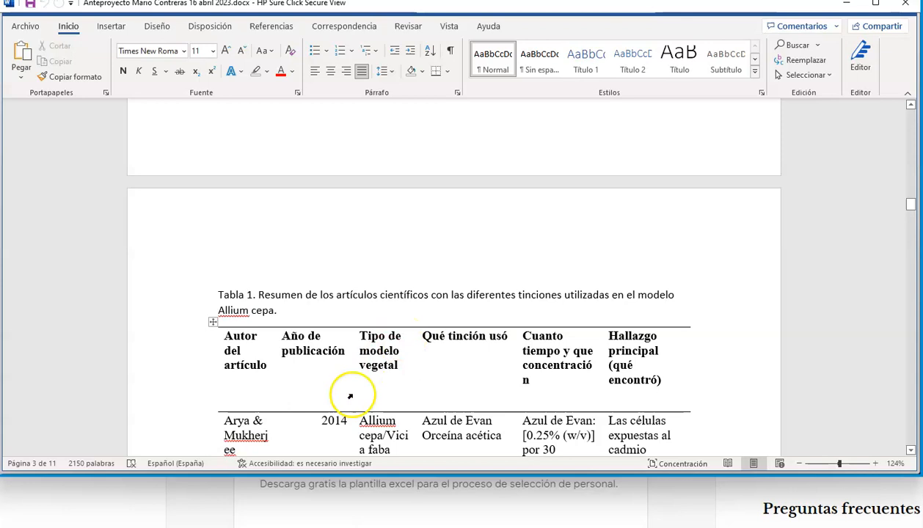
{"action": "left_click", "coordinate": [325, 420]}
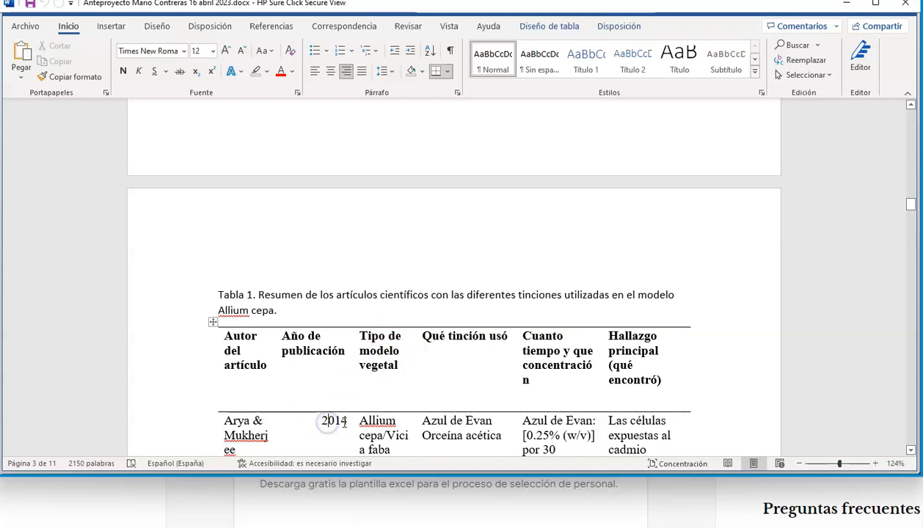
{"action": "left_click", "coordinate": [330, 71]}
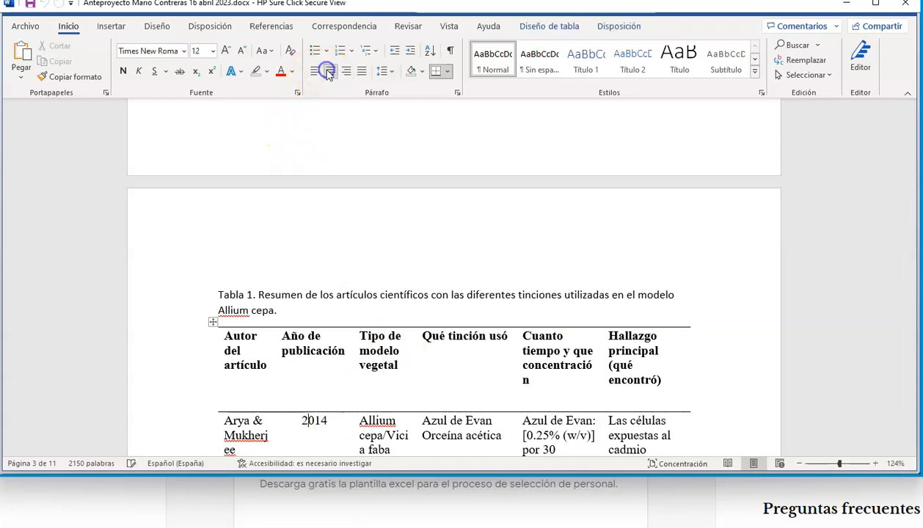
{"action": "scroll", "coordinate": [362, 358], "scroll_direction": "down", "scroll_amount": 4}
{"action": "left_click", "coordinate": [334, 431]}
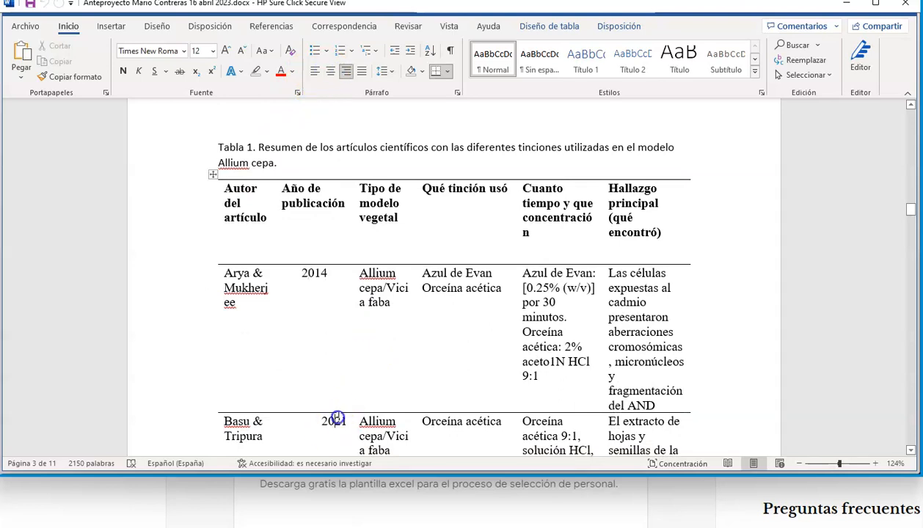
{"action": "left_click", "coordinate": [330, 71]}
{"action": "scroll", "coordinate": [355, 233], "scroll_direction": "down", "scroll_amount": 13}
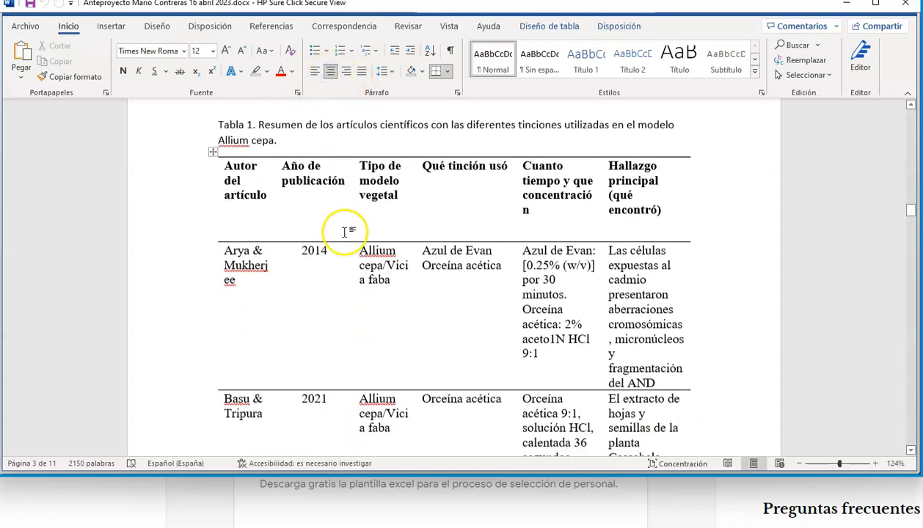
- Centre the publication years 2017 and 2019 in the remaining rows of the literature table
{"action": "scroll", "coordinate": [353, 310], "scroll_direction": "down", "scroll_amount": 6}
{"action": "left_click", "coordinate": [336, 285]}
{"action": "left_click", "coordinate": [329, 67]}
{"action": "scroll", "coordinate": [346, 349], "scroll_direction": "down", "scroll_amount": 4}
{"action": "left_click", "coordinate": [333, 313]}
{"action": "left_click", "coordinate": [330, 71]}
{"action": "scroll", "coordinate": [367, 336], "scroll_direction": "down", "scroll_amount": 5}
{"action": "left_click", "coordinate": [372, 349]}
- Shorten the 2021 entry's main finding by replacing "utilizada con fines medicinales mostró ser" with "fue"
{"action": "scroll", "coordinate": [374, 341], "scroll_direction": "up", "scroll_amount": 12}
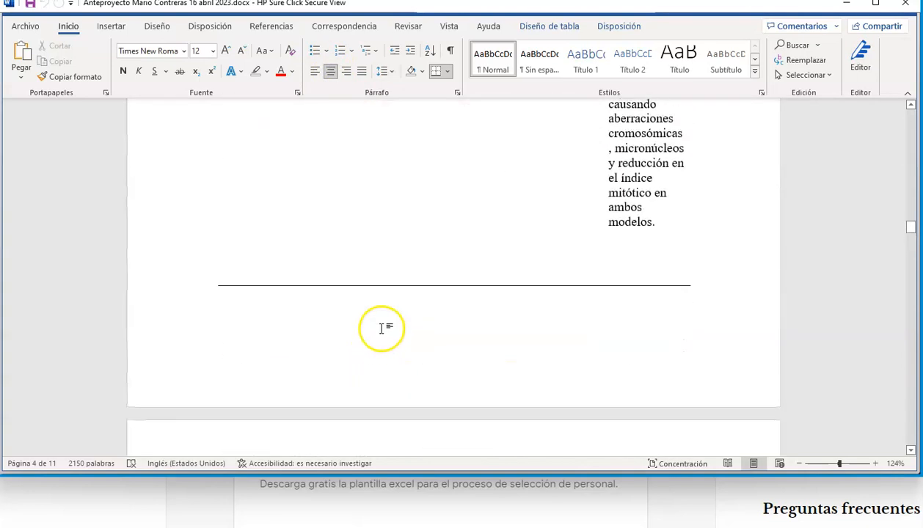
{"action": "scroll", "coordinate": [381, 328], "scroll_direction": "up", "scroll_amount": 5}
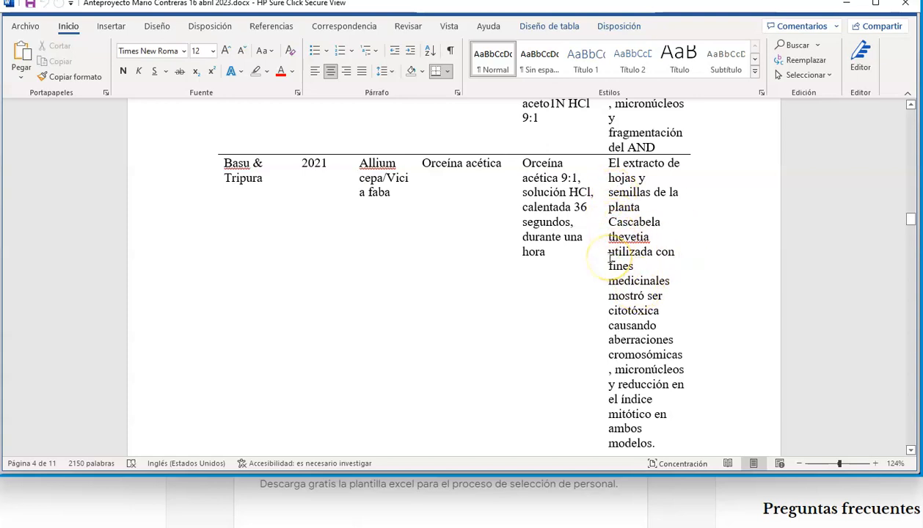
{"action": "left_click_drag", "start_coordinate": [627, 259], "coordinate": [661, 294]}
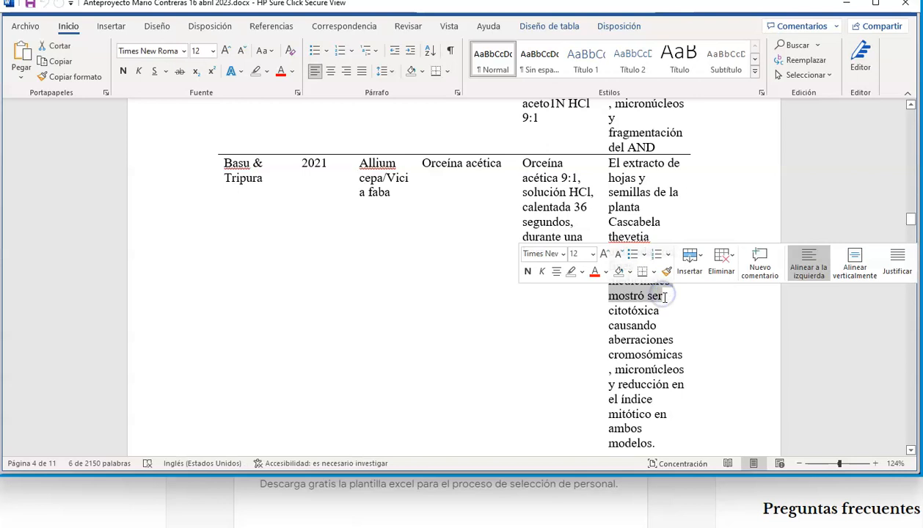
{"action": "type", "text": "fue"}
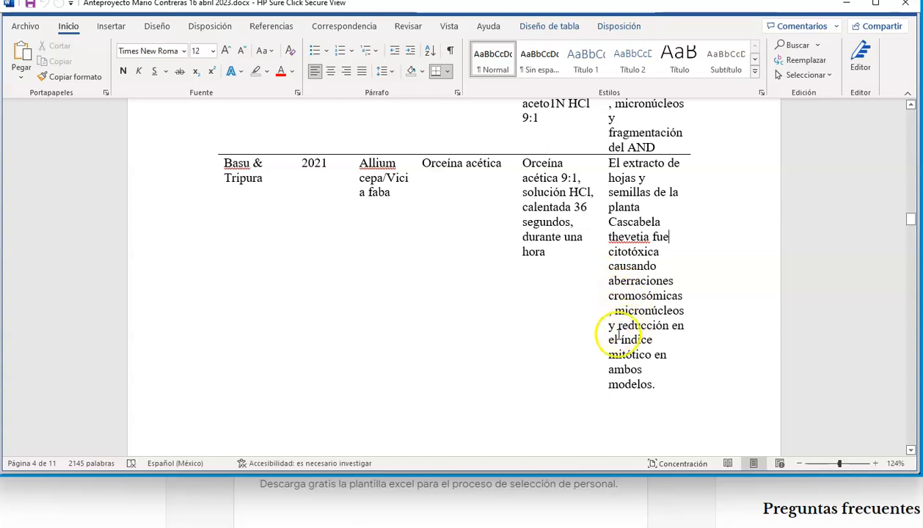
- Remove the specified row height from all rows of the literature table so they fit their text
{"action": "scroll", "coordinate": [614, 377], "scroll_direction": "down", "scroll_amount": 3}
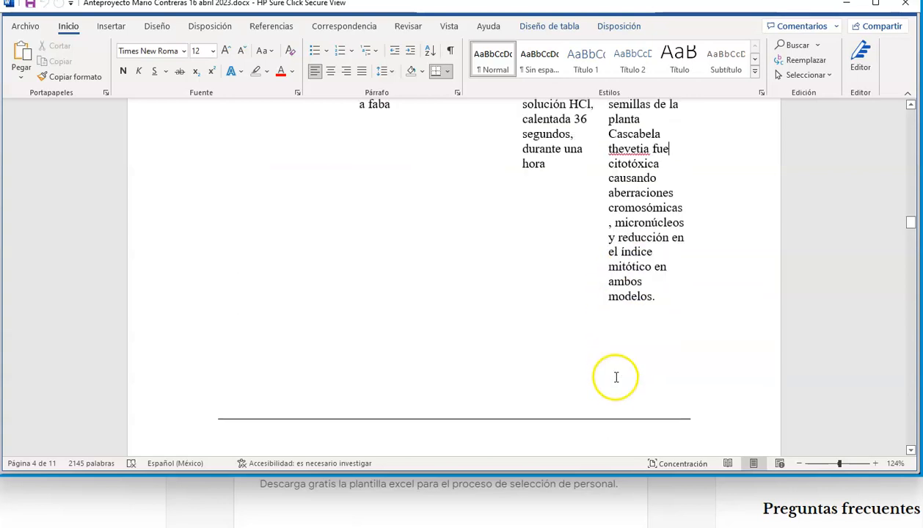
{"action": "left_click", "coordinate": [659, 285]}
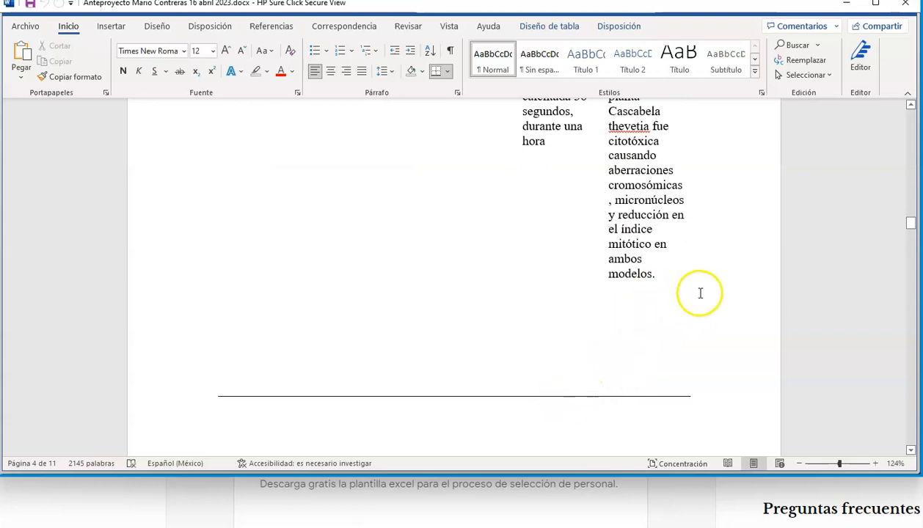
{"action": "scroll", "coordinate": [687, 292], "scroll_direction": "up", "scroll_amount": 6}
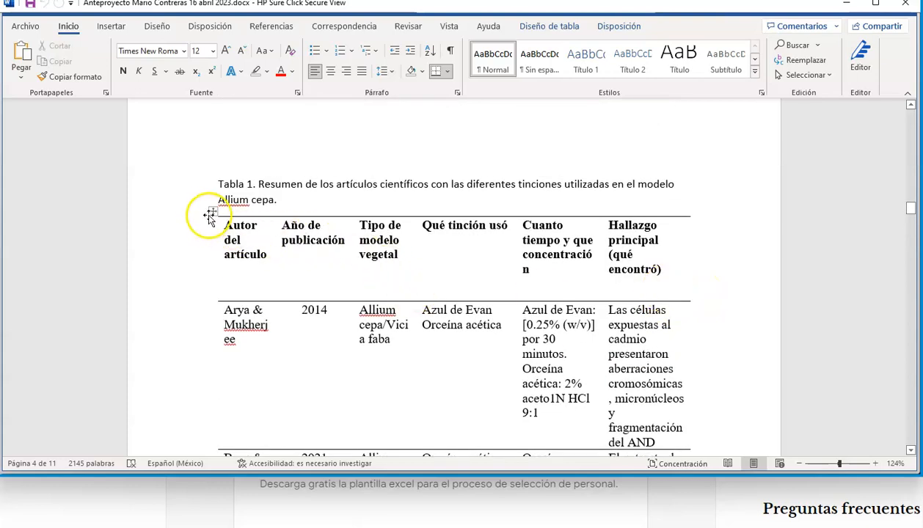
{"action": "left_click", "coordinate": [212, 212]}
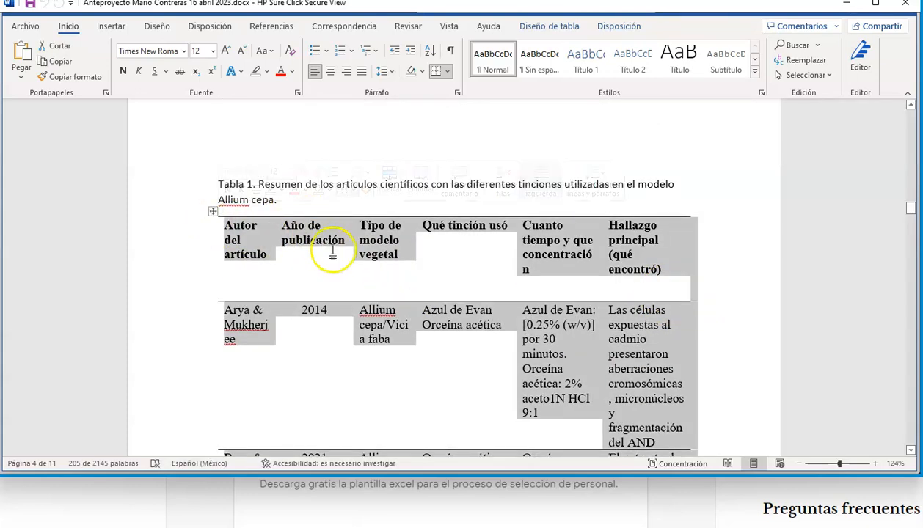
{"action": "right_click", "coordinate": [277, 343]}
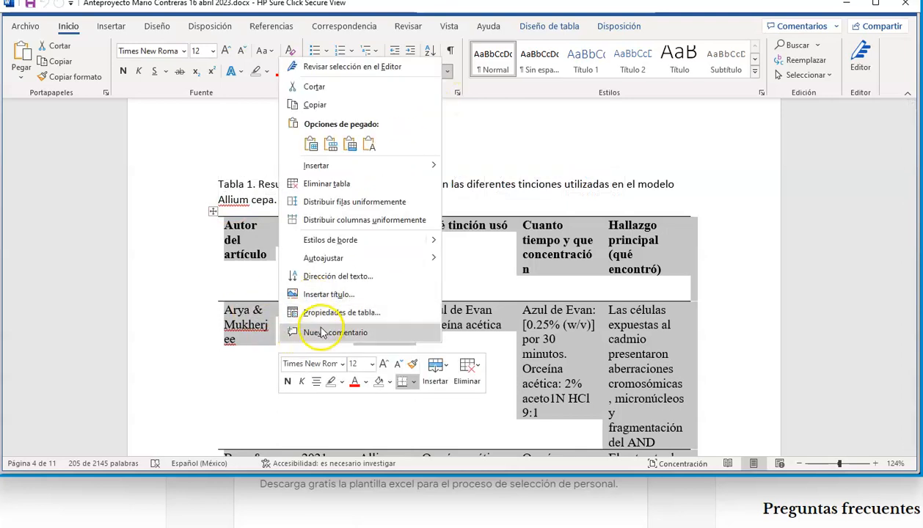
{"action": "left_click", "coordinate": [320, 312]}
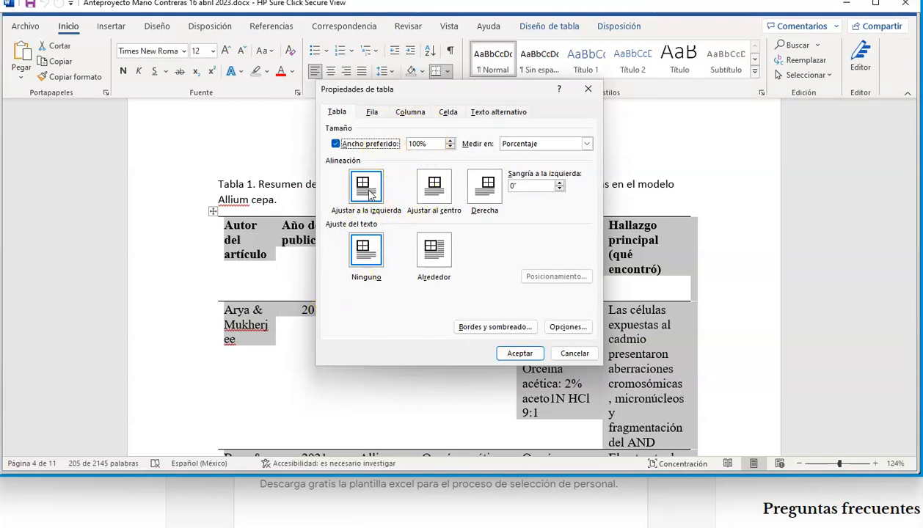
{"action": "left_click", "coordinate": [371, 114]}
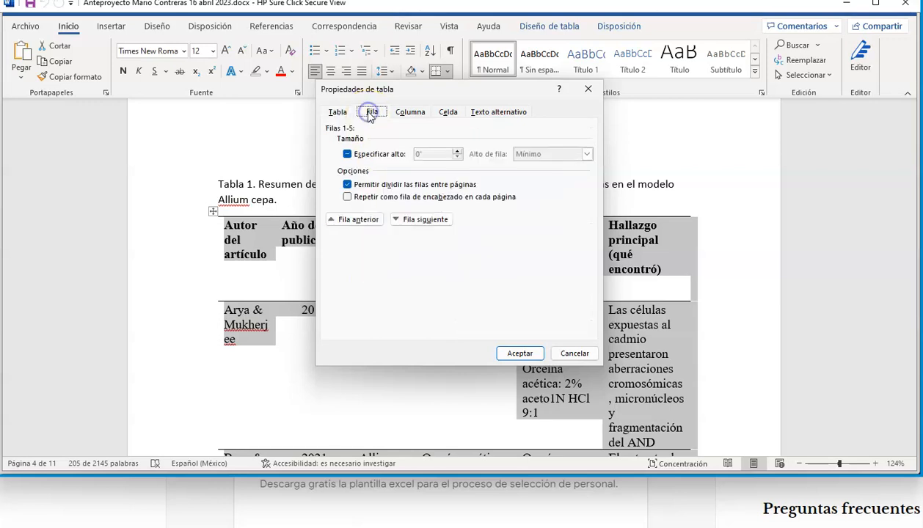
{"action": "left_click", "coordinate": [346, 155]}
{"action": "left_click", "coordinate": [348, 155]}
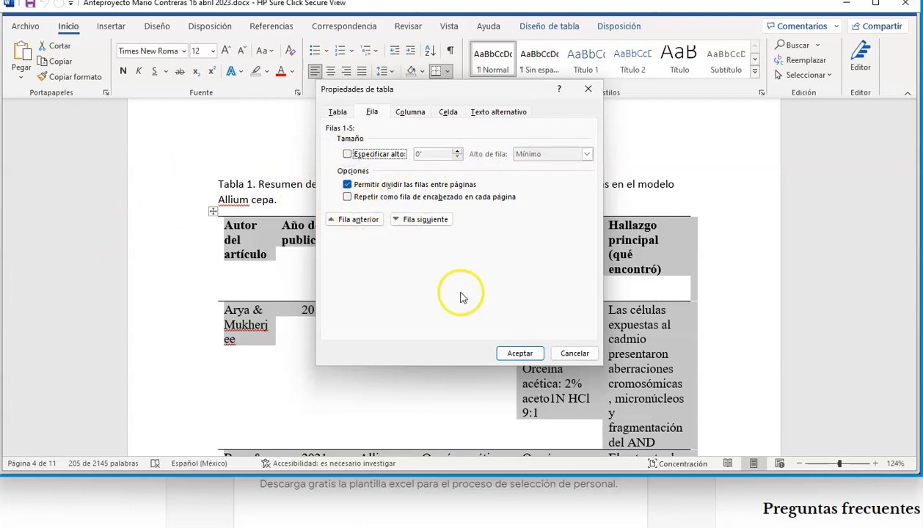
{"action": "left_click", "coordinate": [519, 353]}
- Review the literature table's row spacing and page breaks from the caption down to the hypothesis section
{"action": "scroll", "coordinate": [507, 383], "scroll_direction": "down", "scroll_amount": 5}
{"action": "scroll", "coordinate": [510, 396], "scroll_direction": "down", "scroll_amount": 10}
{"action": "scroll", "coordinate": [513, 411], "scroll_direction": "up", "scroll_amount": 10}
{"action": "scroll", "coordinate": [539, 389], "scroll_direction": "up", "scroll_amount": 8}
{"action": "left_click", "coordinate": [363, 294]}
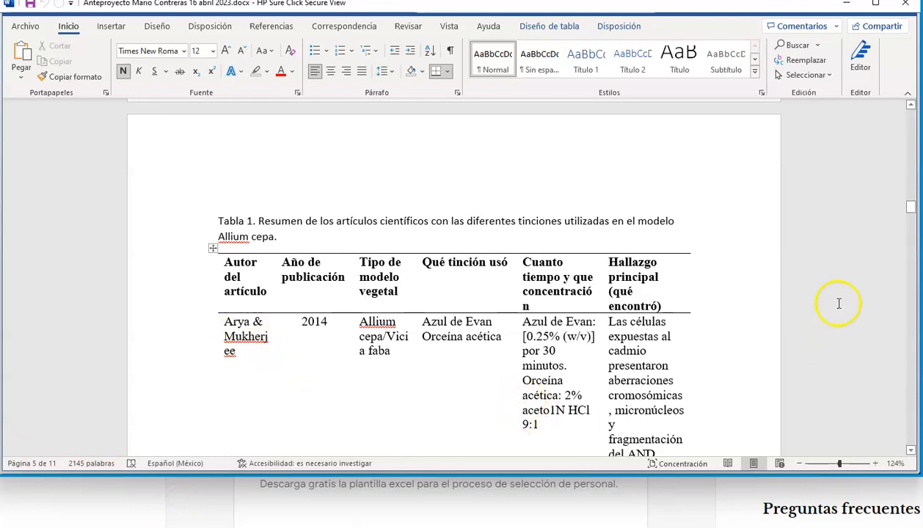
{"action": "scroll", "coordinate": [900, 220], "scroll_direction": "down", "scroll_amount": 15}
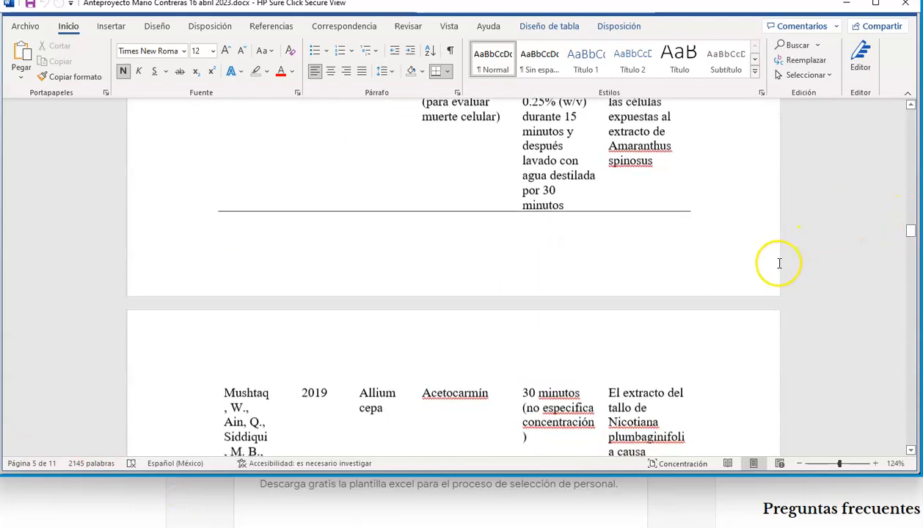
{"action": "scroll", "coordinate": [766, 294], "scroll_direction": "down", "scroll_amount": 3}
{"action": "scroll", "coordinate": [764, 294], "scroll_direction": "up", "scroll_amount": 5}
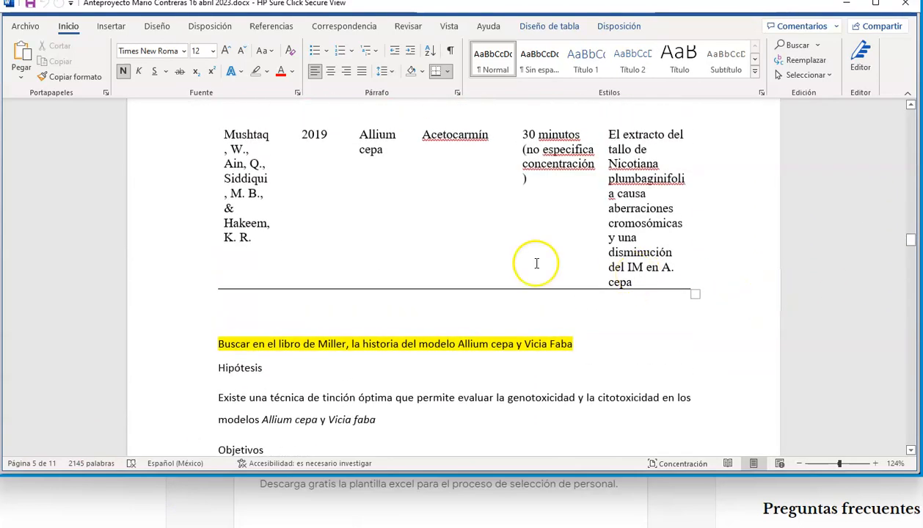
{"action": "left_click", "coordinate": [278, 306]}
{"action": "scroll", "coordinate": [358, 389], "scroll_direction": "down", "scroll_amount": 8}
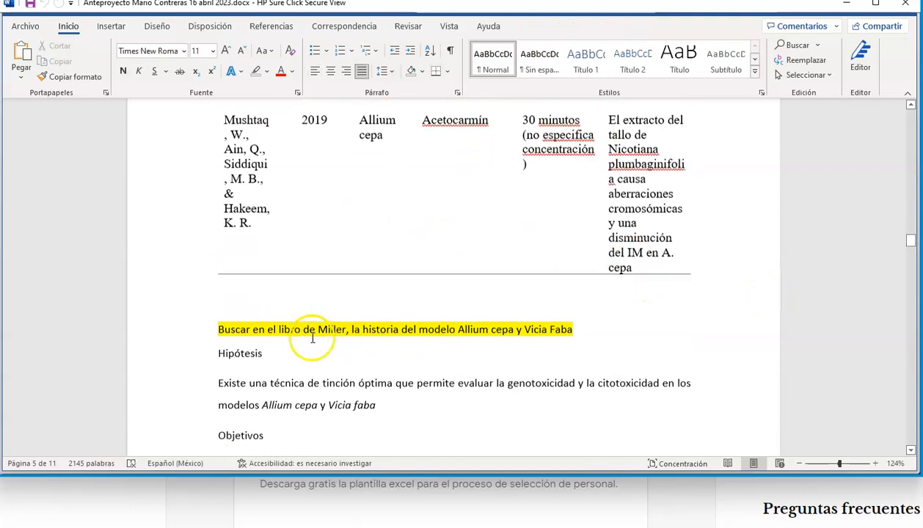
- Examine the protocol image under Modelo Allium cepa and the Figura 1 caption below it
{"action": "scroll", "coordinate": [359, 389], "scroll_direction": "down", "scroll_amount": 12}
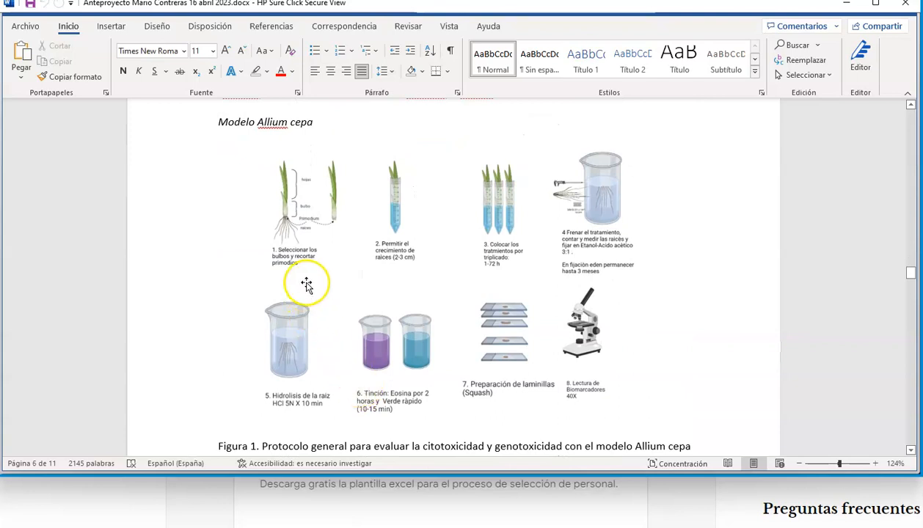
{"action": "left_click", "coordinate": [313, 267]}
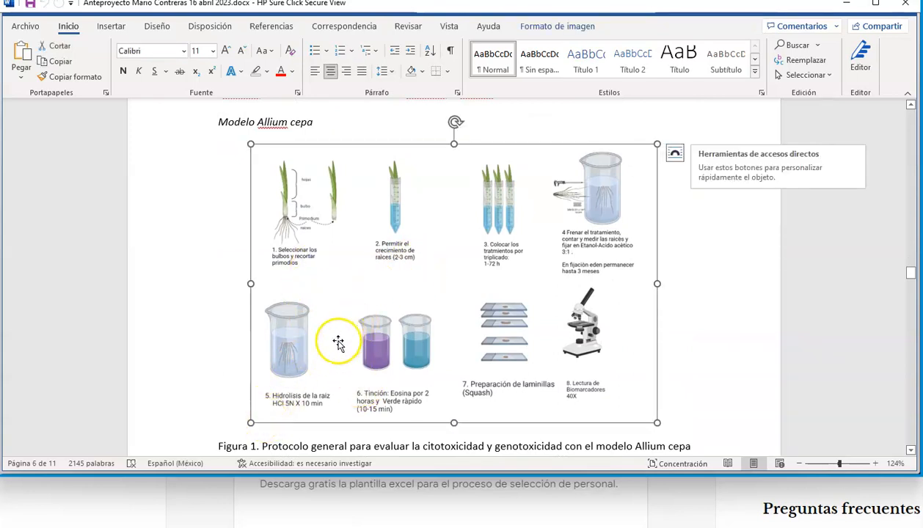
{"action": "scroll", "coordinate": [399, 339], "scroll_direction": "up", "scroll_amount": 5}
{"action": "scroll", "coordinate": [400, 339], "scroll_direction": "down", "scroll_amount": 5}
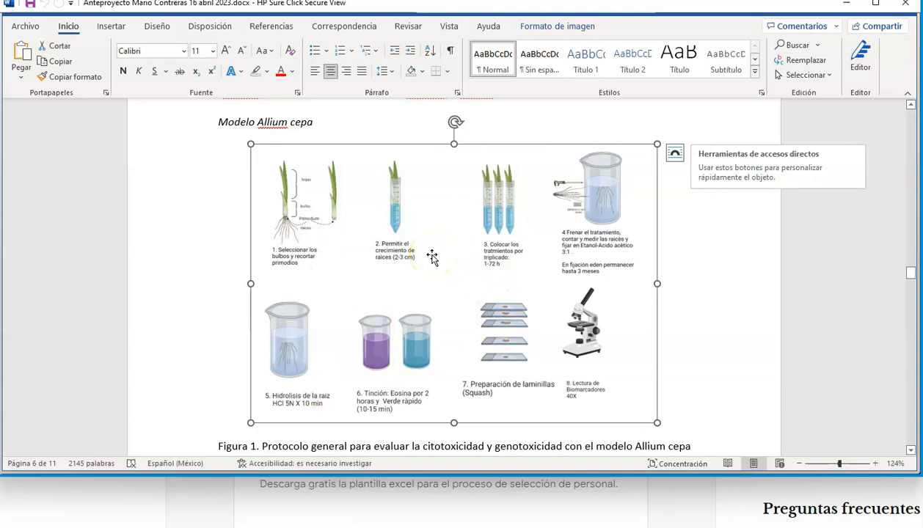
{"action": "scroll", "coordinate": [305, 429], "scroll_direction": "down", "scroll_amount": 3}
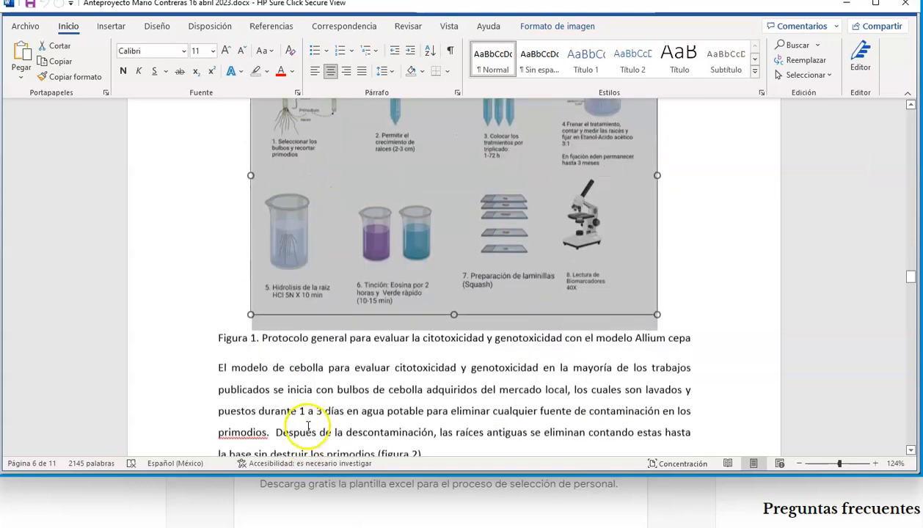
{"action": "left_click_drag", "start_coordinate": [226, 339], "coordinate": [694, 341]}
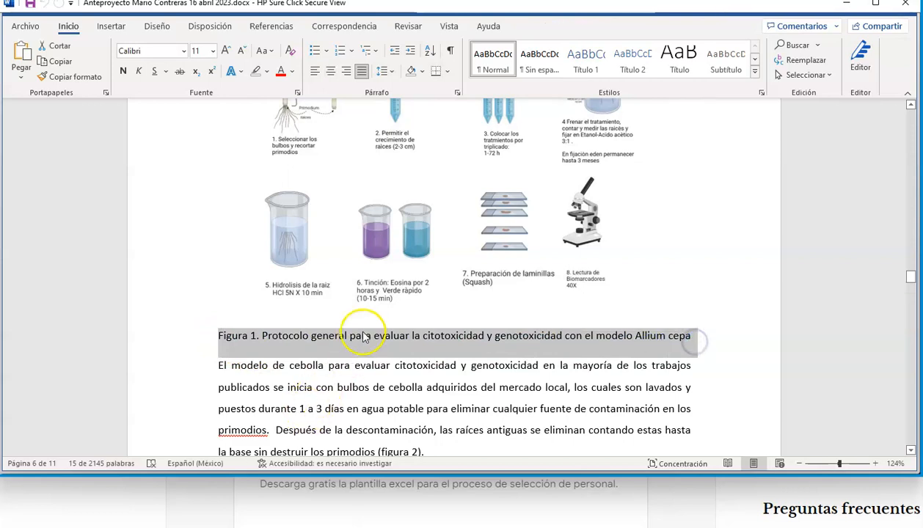
{"action": "scroll", "coordinate": [337, 330], "scroll_direction": "up", "scroll_amount": 4}
{"action": "left_click", "coordinate": [388, 296]}
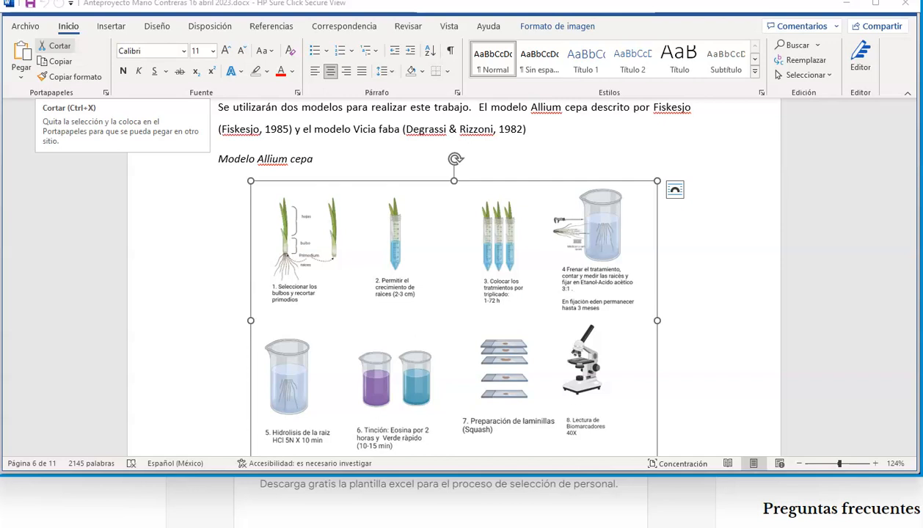
- Switch to BioRender in the browser, narrow and reposition its window, and show the My files gallery
{"action": "left_click_drag", "start_coordinate": [2, 124], "coordinate": [741, 20]}
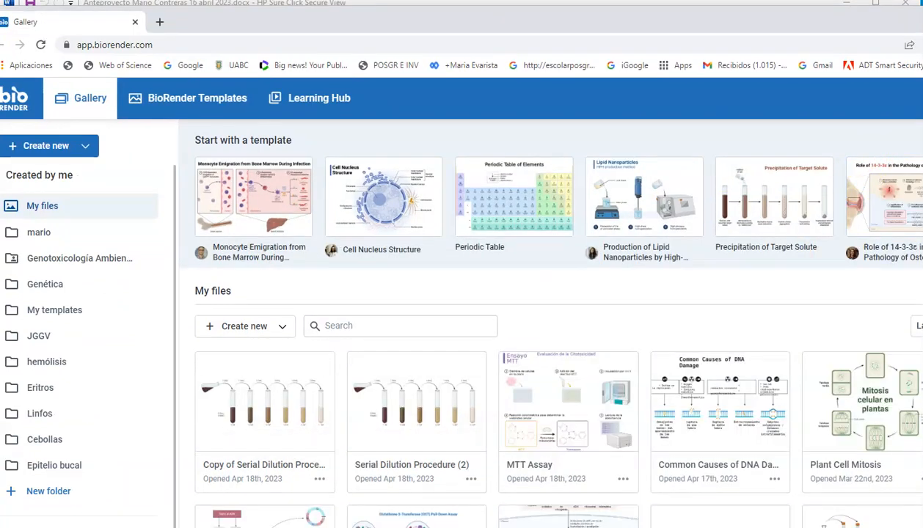
{"action": "left_click_drag", "start_coordinate": [708, 22], "coordinate": [402, 0]}
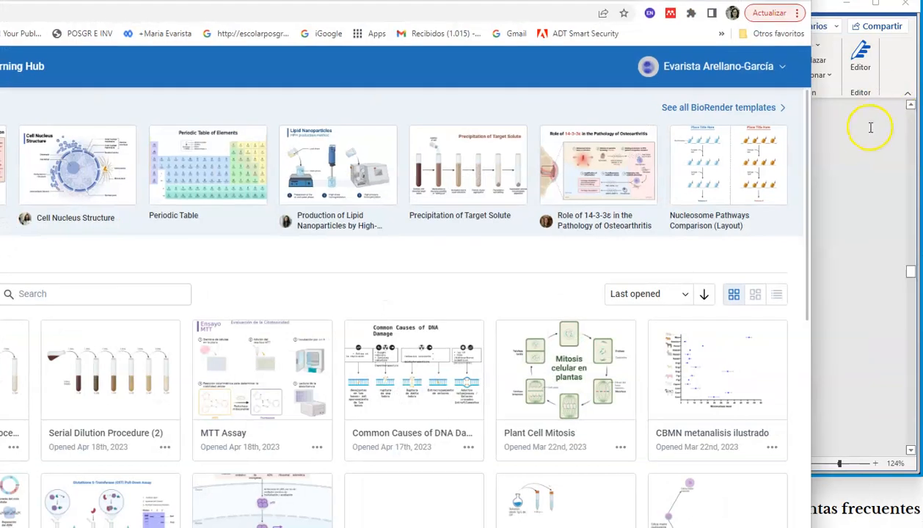
{"action": "left_click_drag", "start_coordinate": [814, 160], "coordinate": [628, 161]}
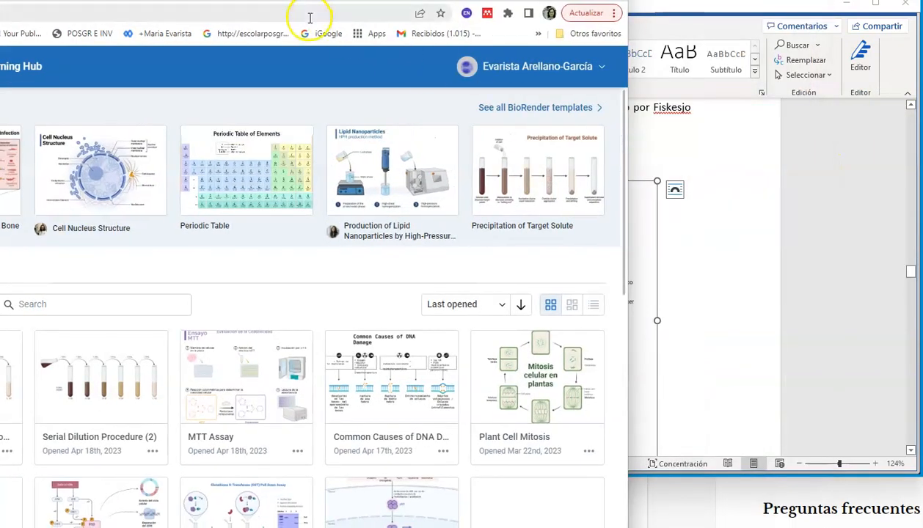
{"action": "left_click_drag", "start_coordinate": [212, 0], "coordinate": [529, 3]}
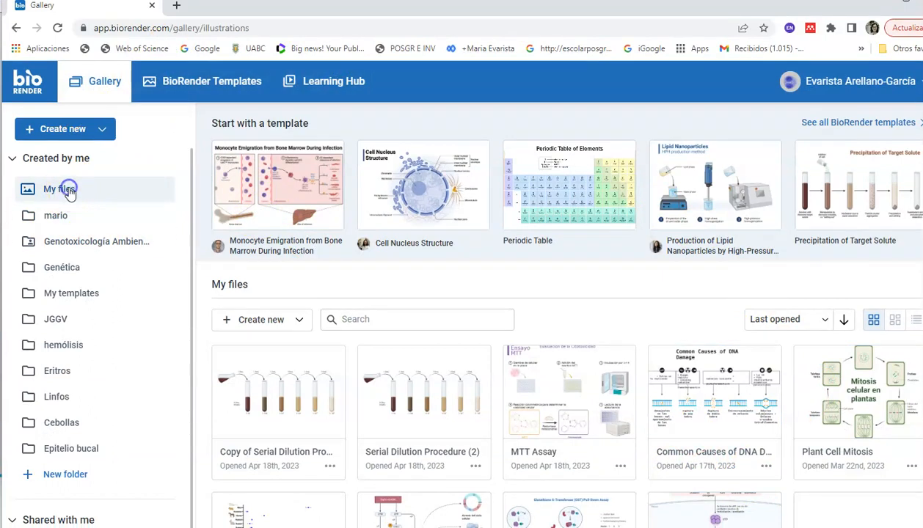
{"action": "left_click", "coordinate": [94, 88]}
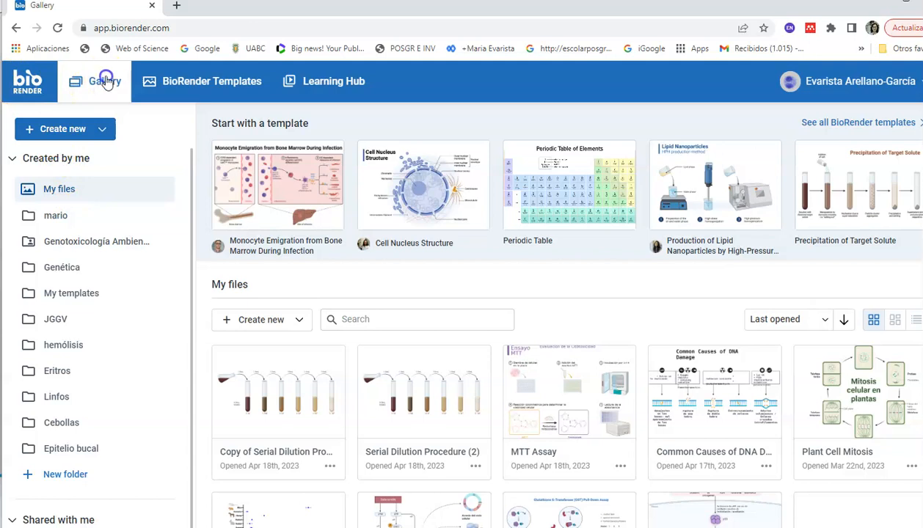
- Open the folder directly below My files in the BioRender gallery and create a new blank illustration in it
{"action": "left_click", "coordinate": [105, 82]}
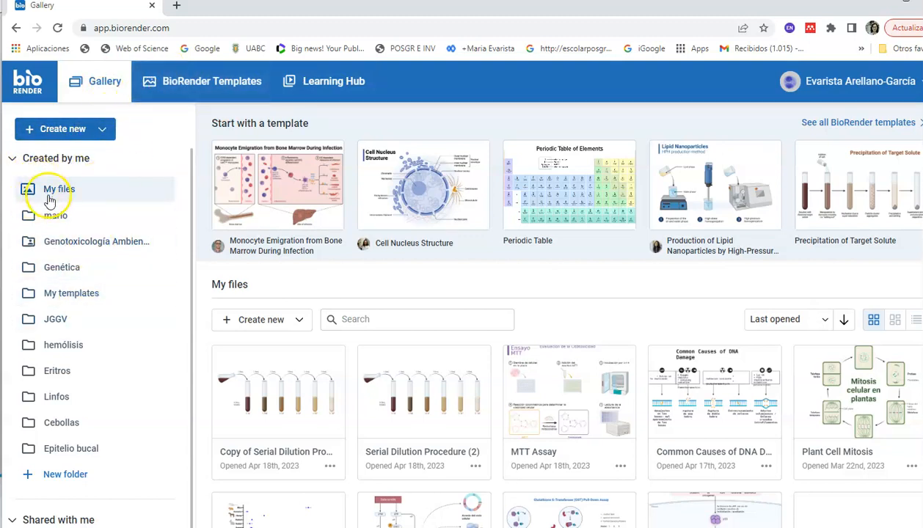
{"action": "left_click", "coordinate": [62, 216]}
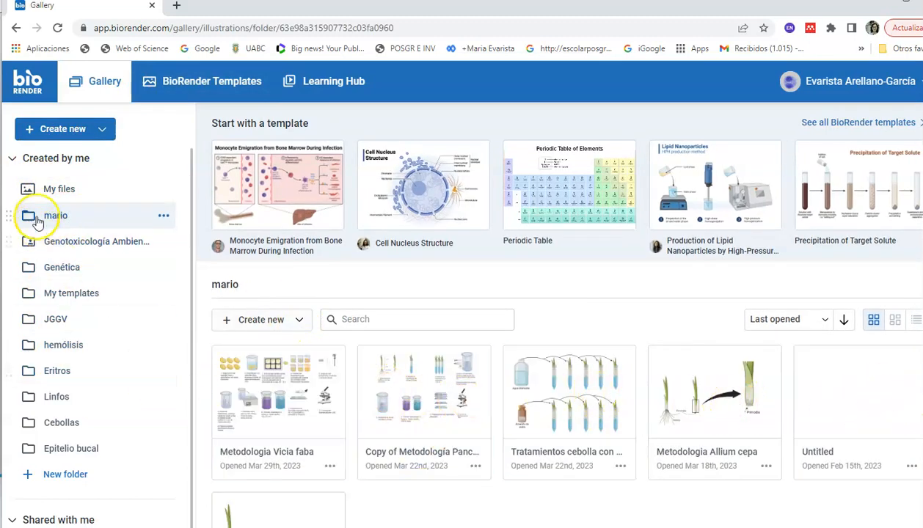
{"action": "left_click", "coordinate": [44, 137]}
{"action": "left_click", "coordinate": [46, 155]}
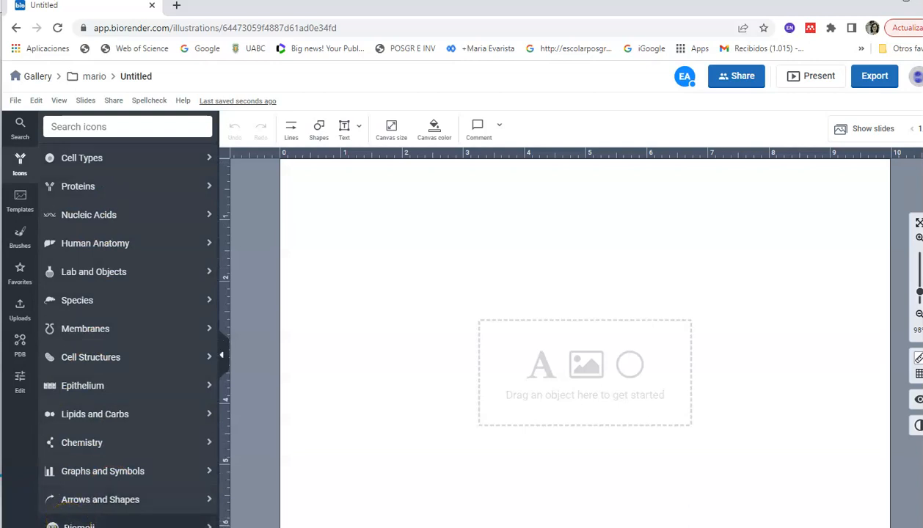
- View the Biomoji icon category, and search all icons and templates for "plants"
{"action": "left_click", "coordinate": [68, 525]}
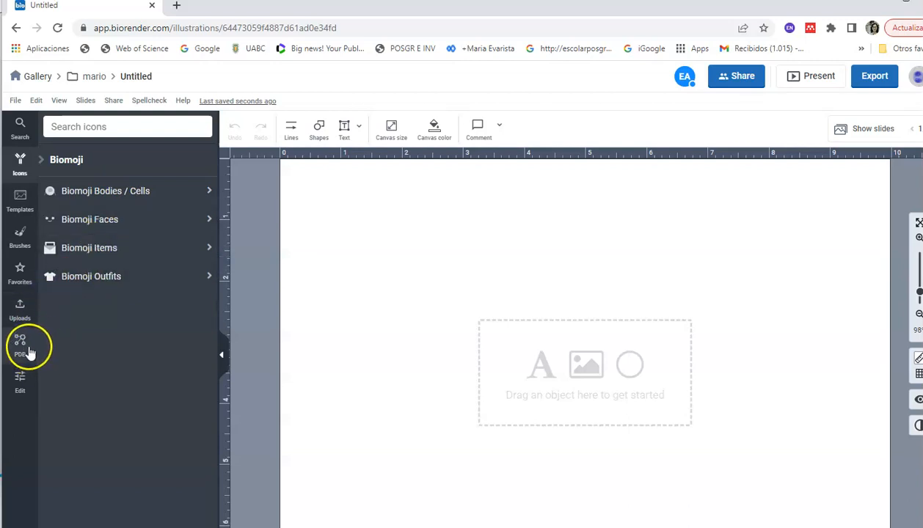
{"action": "left_click", "coordinate": [20, 127]}
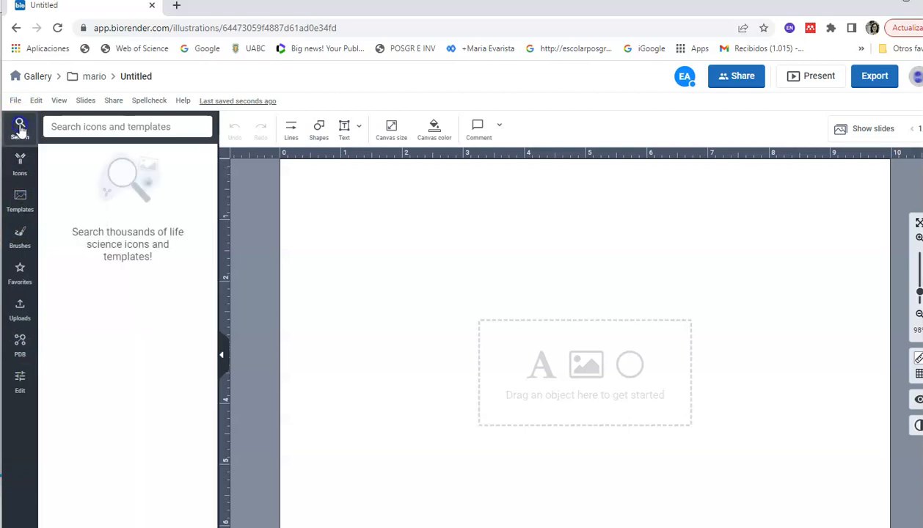
{"action": "left_click", "coordinate": [65, 126]}
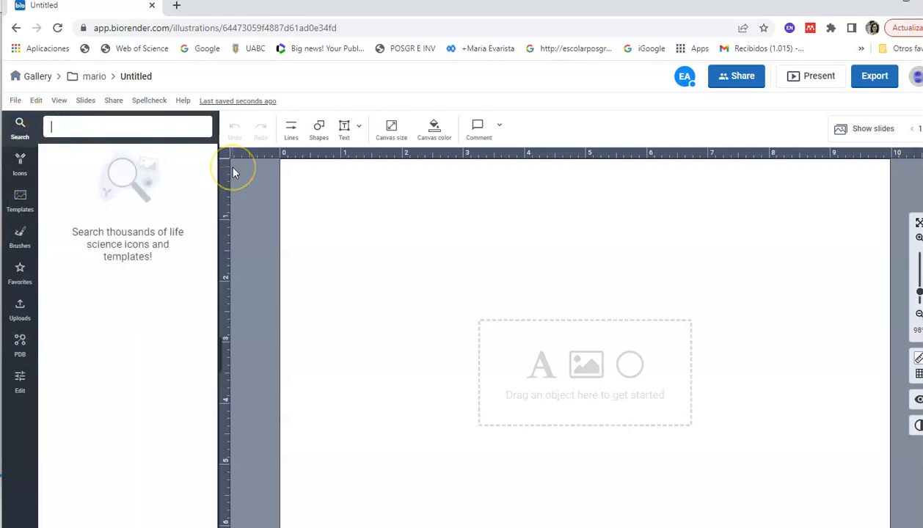
{"action": "type", "text": "plants"}
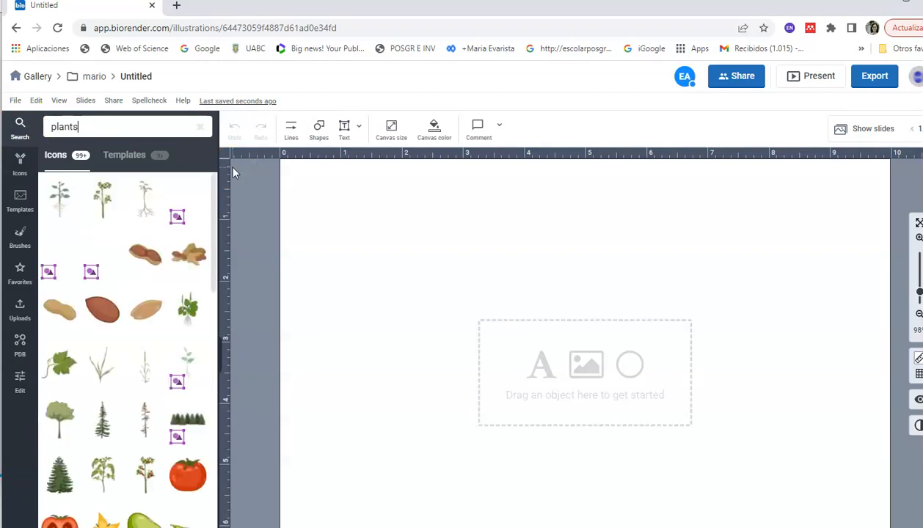
- Place the coniferous tree icon on the canvas and the broadleaf tree icon beside it
{"action": "left_click_drag", "start_coordinate": [62, 471], "coordinate": [429, 327]}
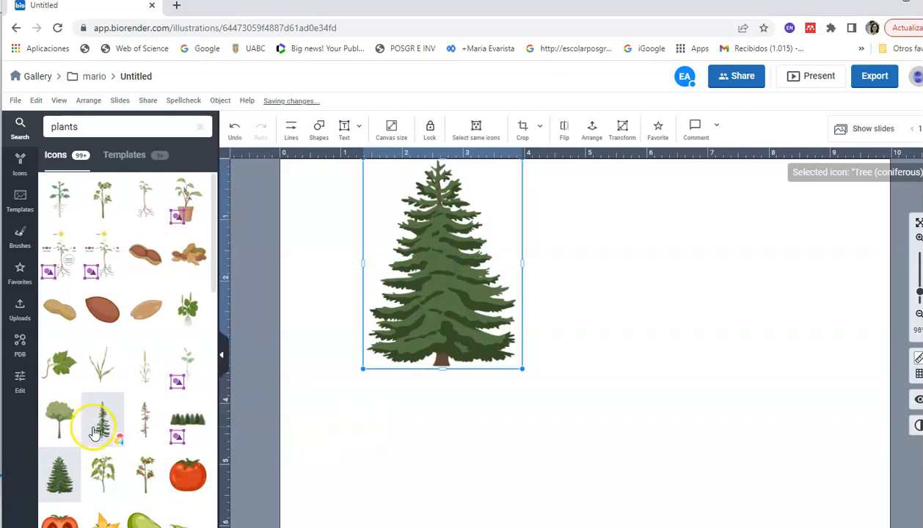
{"action": "mouse_move", "coordinate": [121, 378]}
{"action": "left_click_drag", "start_coordinate": [60, 422], "coordinate": [579, 341]}
- Apply the teal style preset to the coniferous tree and a green color overlay to the broadleaf tree
{"action": "left_click", "coordinate": [463, 342]}
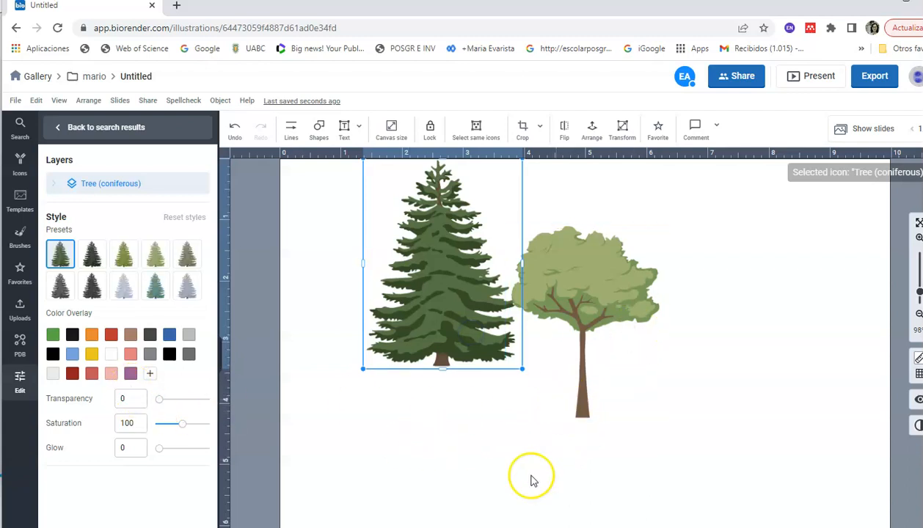
{"action": "left_click", "coordinate": [130, 252]}
{"action": "left_click", "coordinate": [151, 291]}
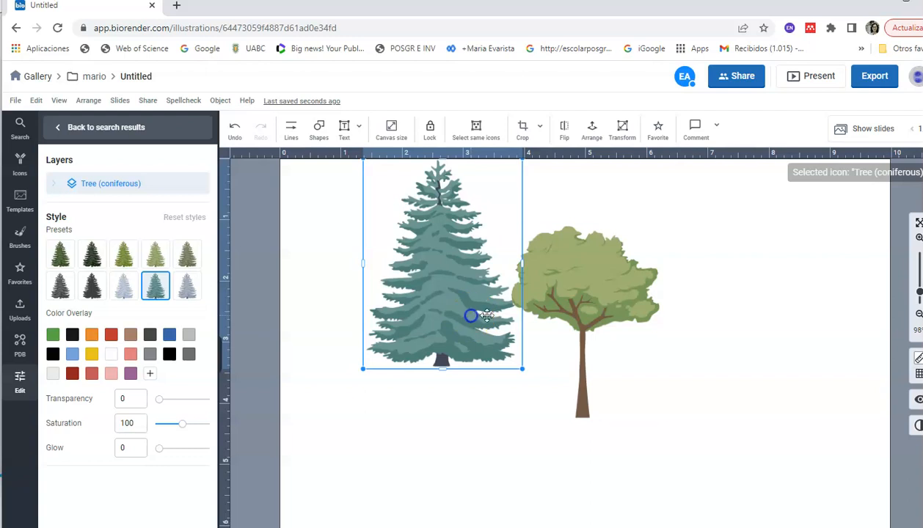
{"action": "left_click", "coordinate": [551, 300]}
{"action": "left_click", "coordinate": [52, 335]}
{"action": "left_click", "coordinate": [330, 443]}
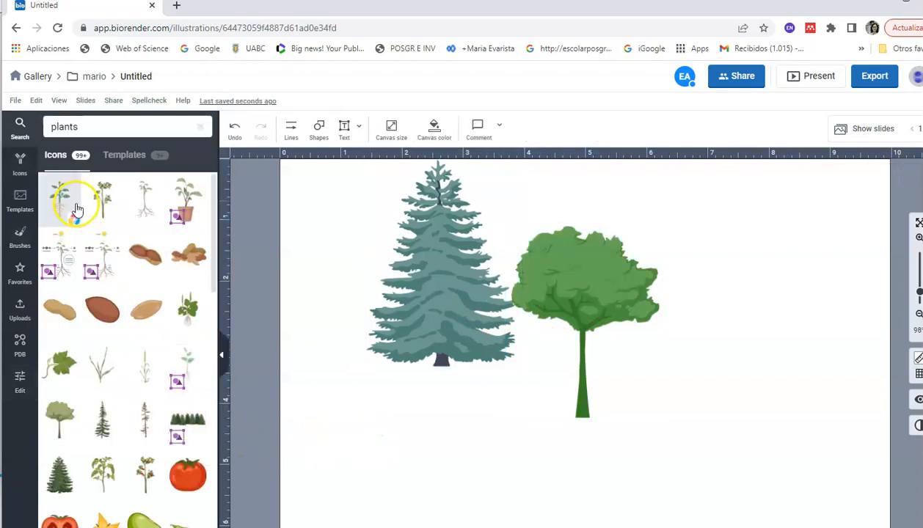
- Add the generic plant with roots and the tomato plant with fruit to the canvas beside the green tree
{"action": "left_click_drag", "start_coordinate": [77, 209], "coordinate": [737, 316]}
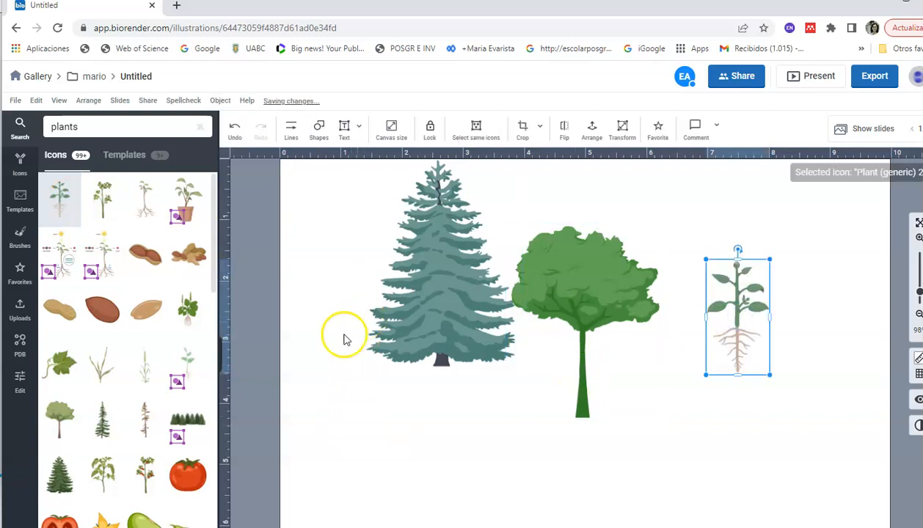
{"action": "left_click_drag", "start_coordinate": [138, 475], "coordinate": [707, 407]}
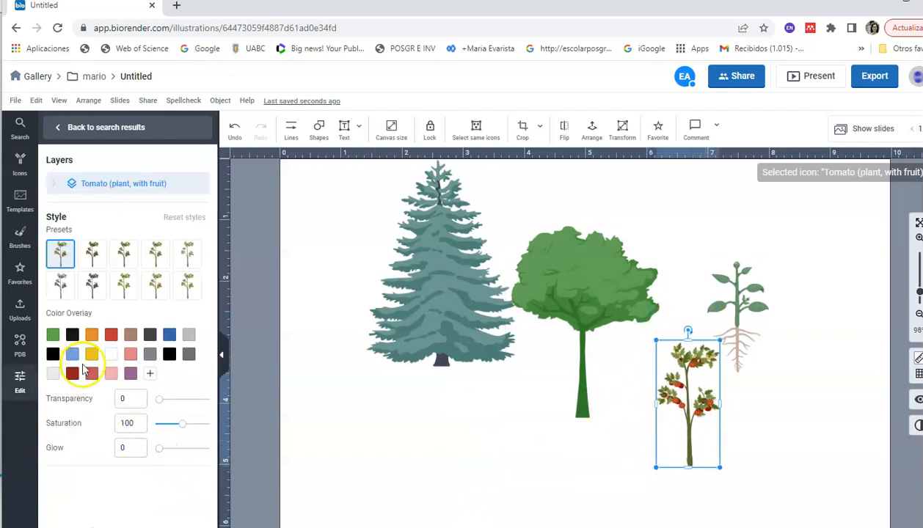
{"action": "left_click", "coordinate": [536, 415]}
- Move the coniferous tree lower on the canvas so it fits fully on the page, and deselect it
{"action": "left_click", "coordinate": [478, 319]}
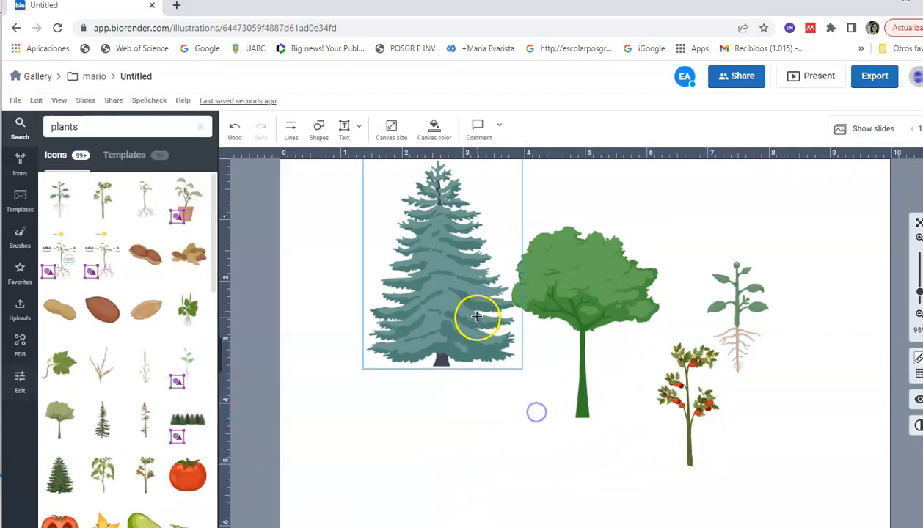
{"action": "left_click_drag", "start_coordinate": [450, 378], "coordinate": [443, 372]}
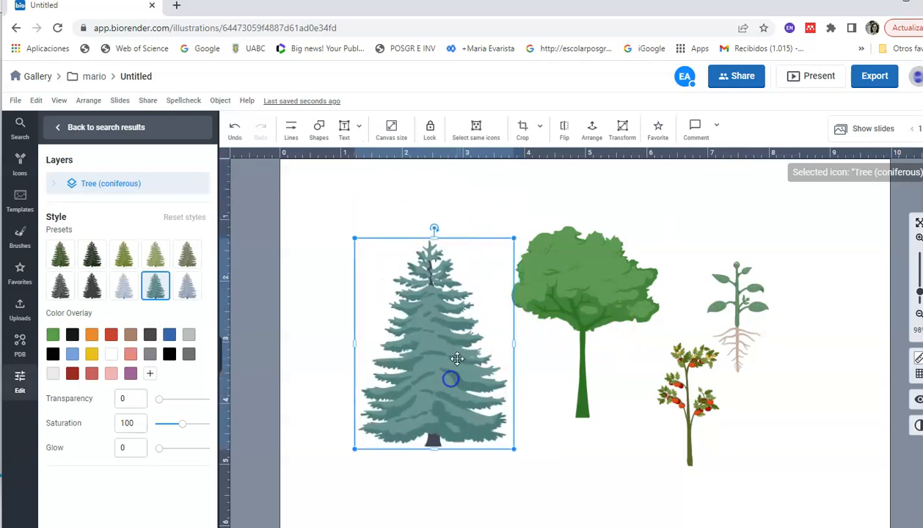
{"action": "left_click", "coordinate": [839, 275]}
{"action": "left_click", "coordinate": [563, 297]}
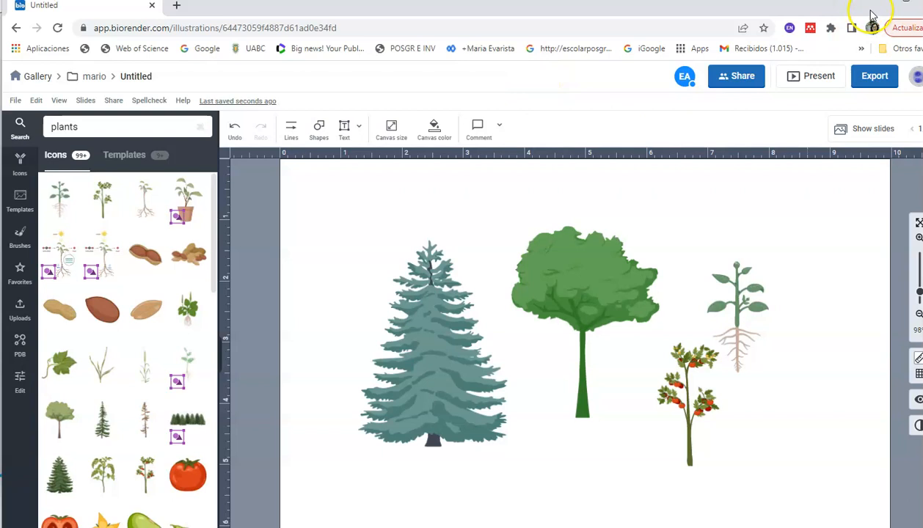
- Close the BioRender window, leave the site, and return to Word to view the Allium cepa figure and its Figura 1 caption
{"action": "left_click", "coordinate": [921, 3]}
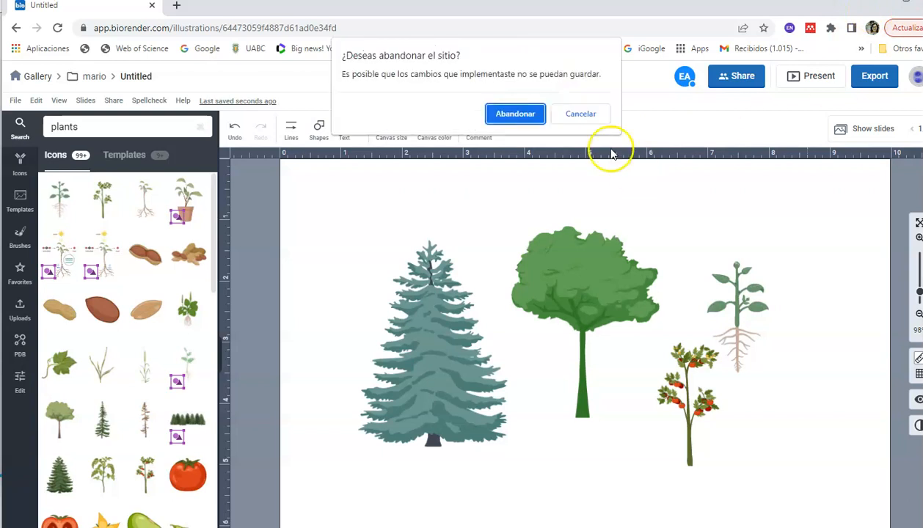
{"action": "left_click", "coordinate": [516, 118]}
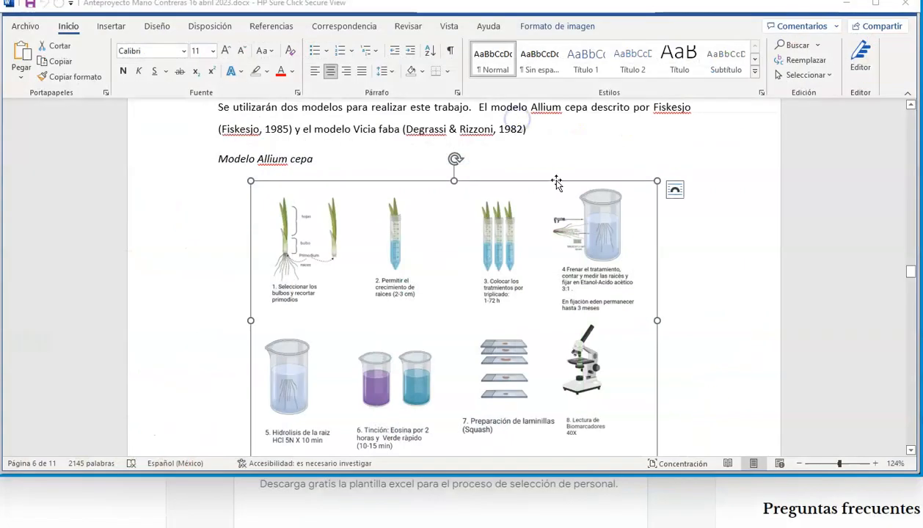
{"action": "left_click", "coordinate": [488, 155]}
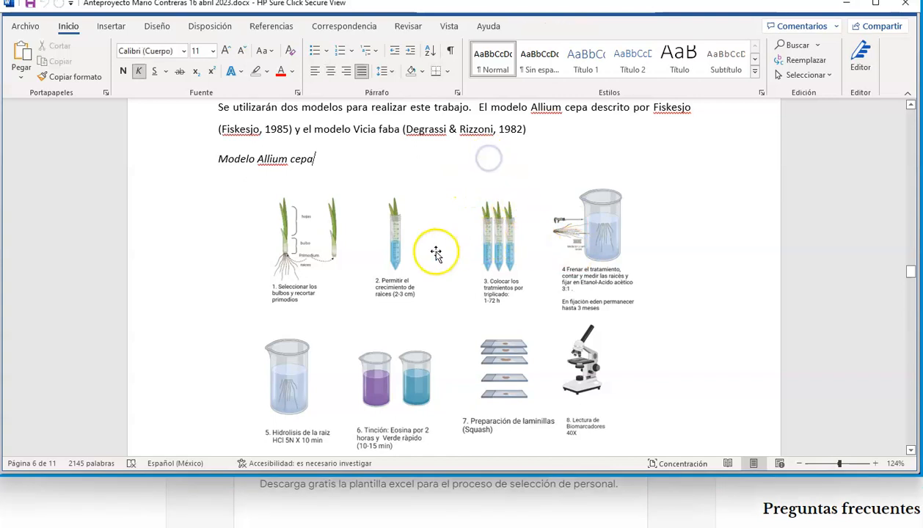
{"action": "scroll", "coordinate": [440, 253], "scroll_direction": "down", "scroll_amount": 3}
{"action": "scroll", "coordinate": [450, 255], "scroll_direction": "up", "scroll_amount": 2}
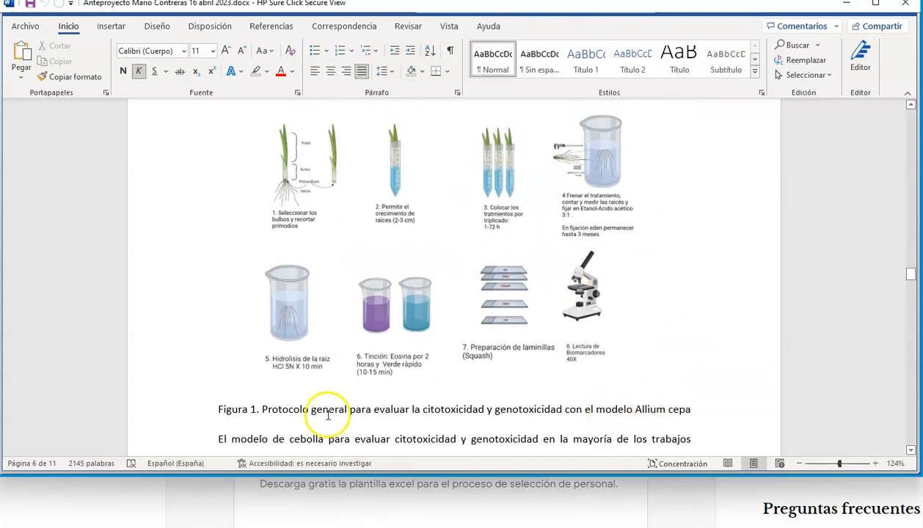
- Try to apply Times New Roman to the Tabla 1 caption above the literature table and set its size to 12
{"action": "scroll", "coordinate": [330, 363], "scroll_direction": "up", "scroll_amount": 15}
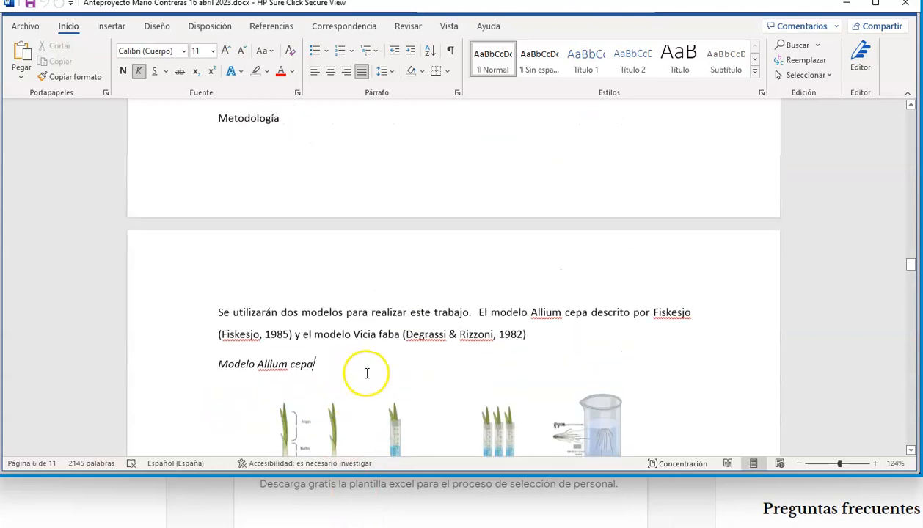
{"action": "scroll", "coordinate": [423, 305], "scroll_direction": "up", "scroll_amount": 15}
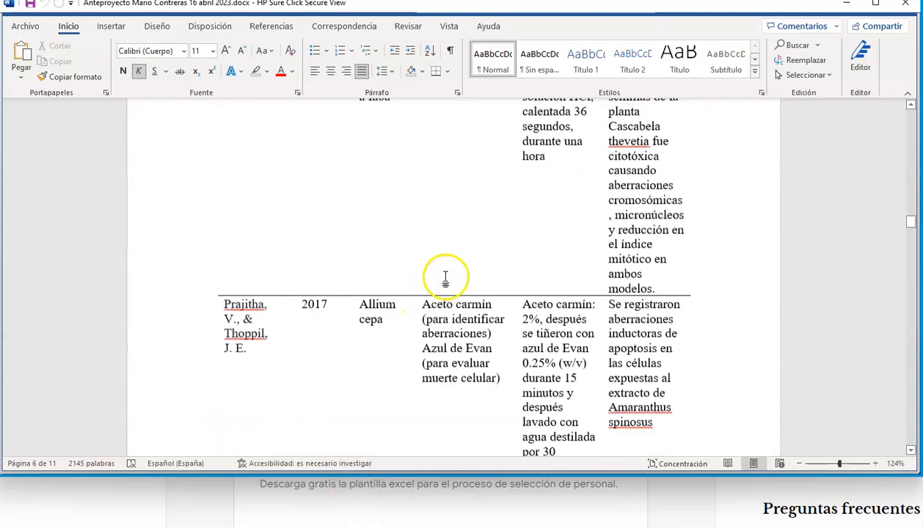
{"action": "scroll", "coordinate": [441, 295], "scroll_direction": "up", "scroll_amount": 1}
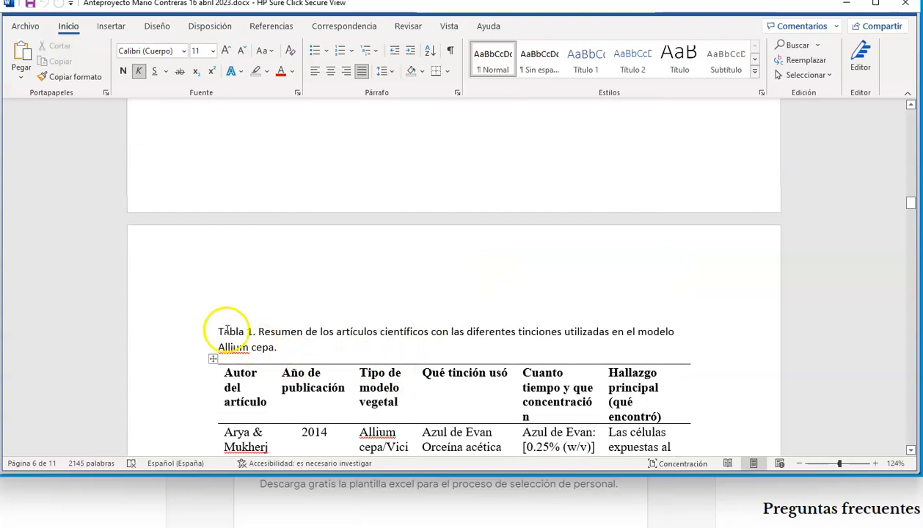
{"action": "left_click_drag", "start_coordinate": [245, 338], "coordinate": [277, 348]}
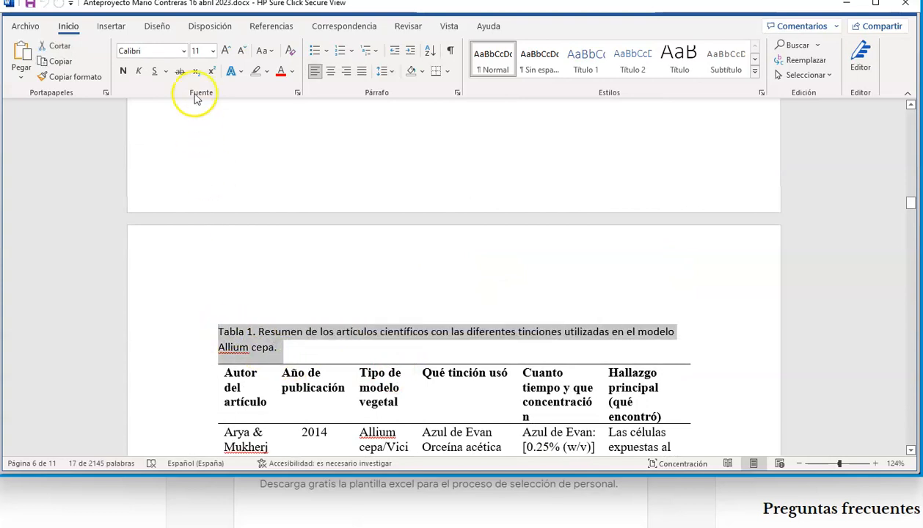
{"action": "left_click", "coordinate": [184, 51]}
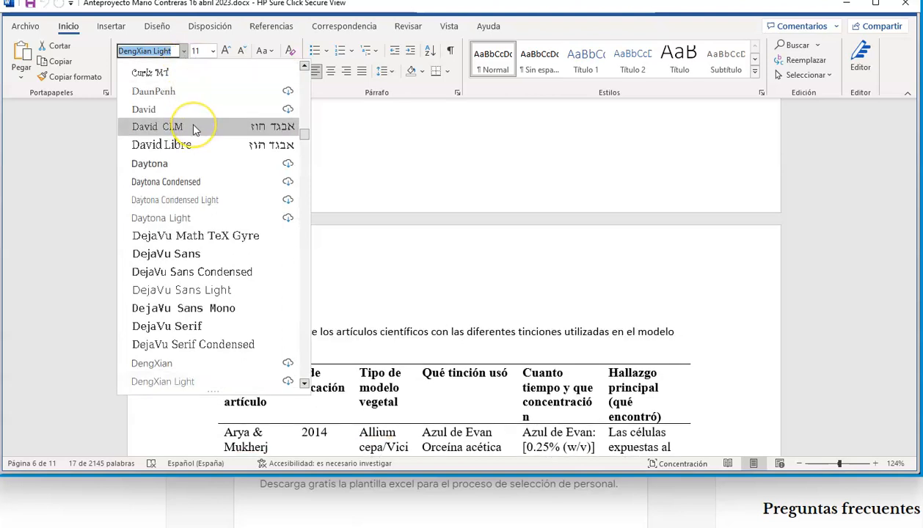
{"action": "type", "text": "Times New Roma"}
{"action": "left_click", "coordinate": [213, 51]}
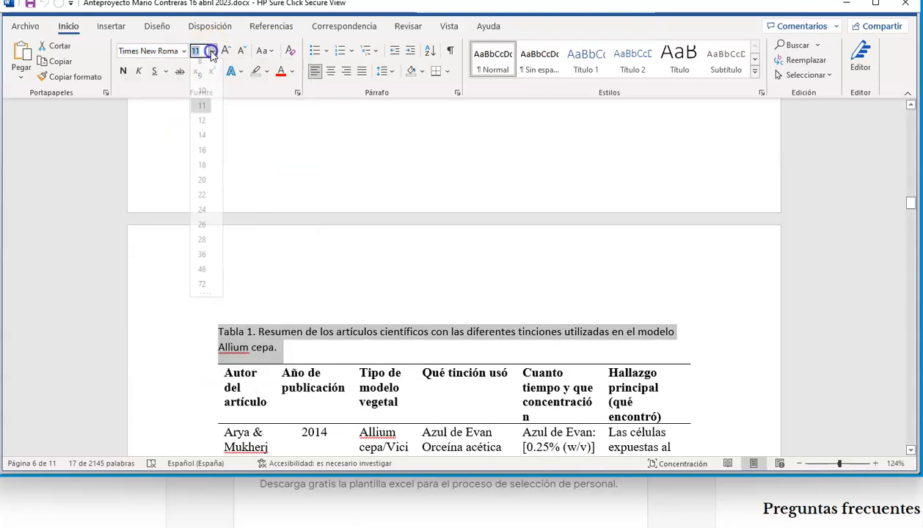
{"action": "left_click", "coordinate": [203, 129]}
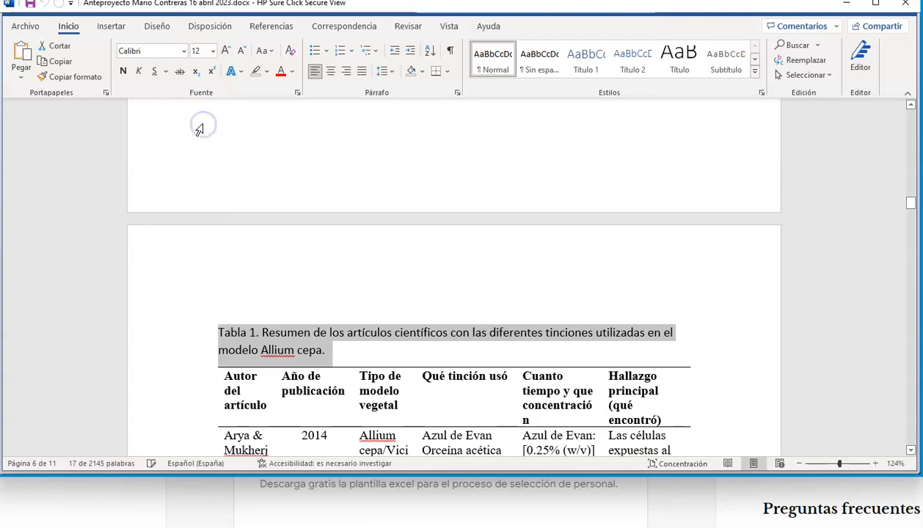
- Set the font of the whole Tabla 1 caption to Times New Roman
{"action": "left_click", "coordinate": [316, 391]}
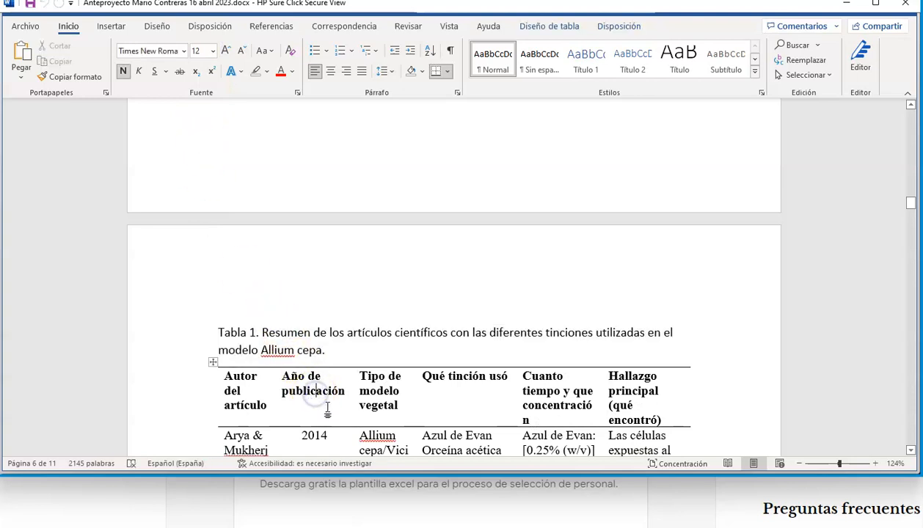
{"action": "left_click_drag", "start_coordinate": [217, 327], "coordinate": [339, 358]}
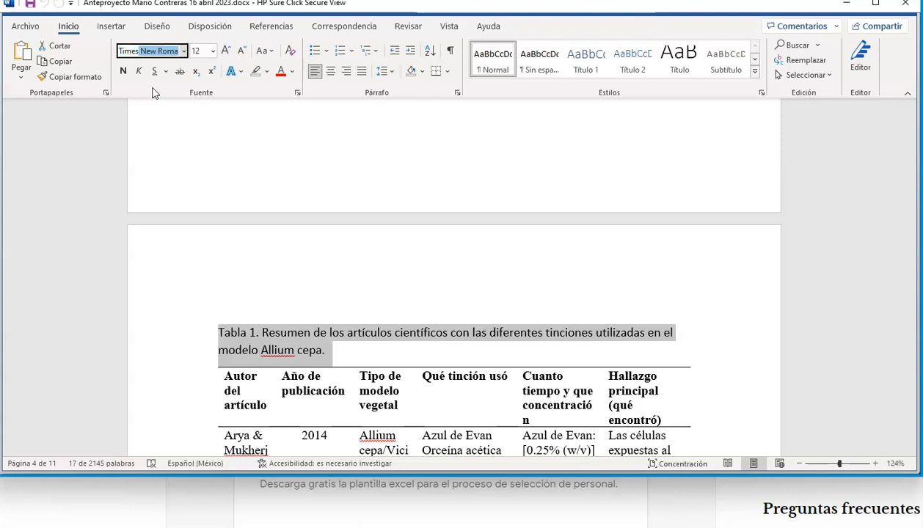
{"action": "key", "text": "Return"}
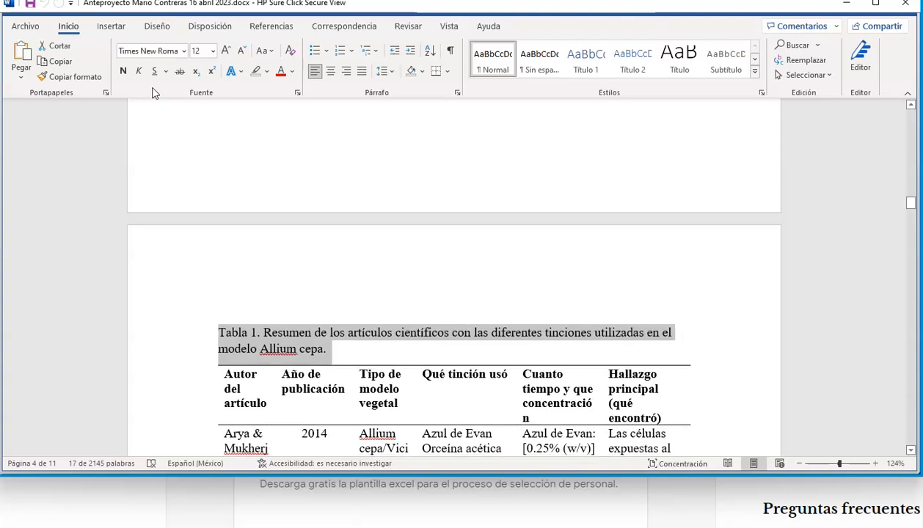
{"action": "left_click", "coordinate": [484, 377]}
- Review the document from the Tabla 1 caption through the literature table down to the Hipótesis and Objetivos sections
{"action": "scroll", "coordinate": [444, 396], "scroll_direction": "down", "scroll_amount": 3}
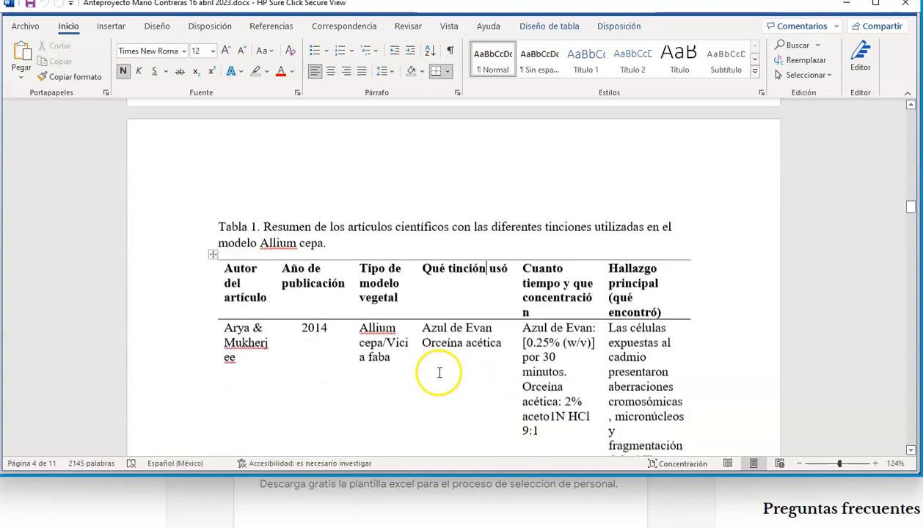
{"action": "left_click", "coordinate": [309, 219]}
{"action": "scroll", "coordinate": [455, 385], "scroll_direction": "down", "scroll_amount": 10}
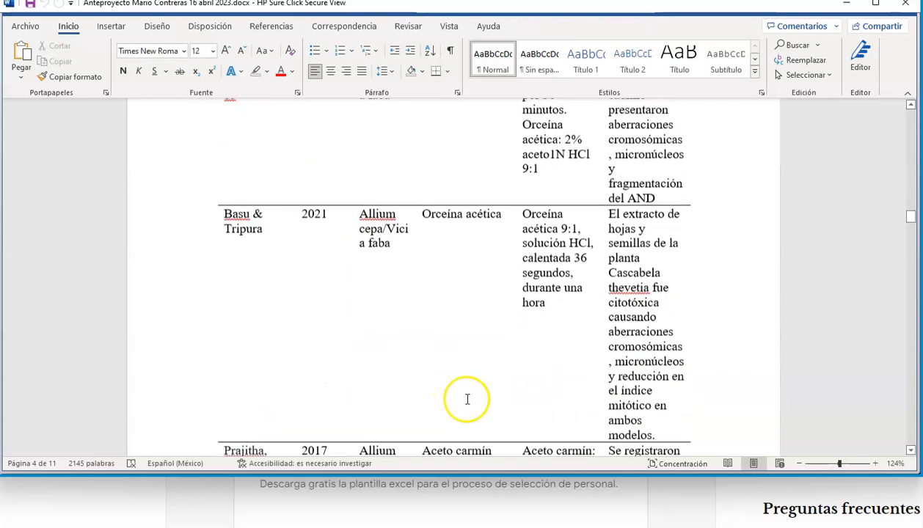
{"action": "scroll", "coordinate": [492, 429], "scroll_direction": "down", "scroll_amount": 5}
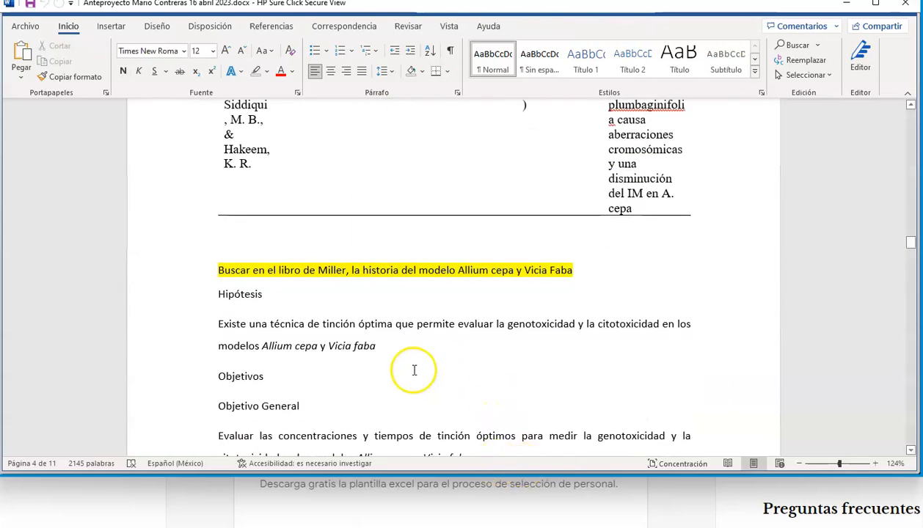